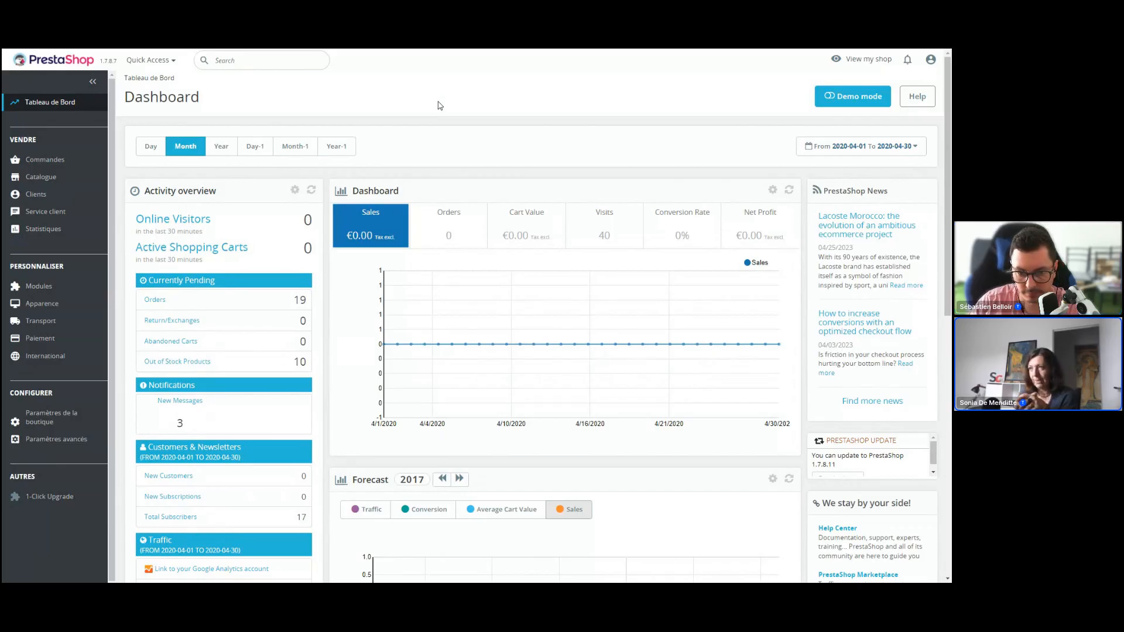
Open Store Commander from the PrestaShop modules and bring up its order management interface
{"action": "left_click", "coordinate": [88, 298]}
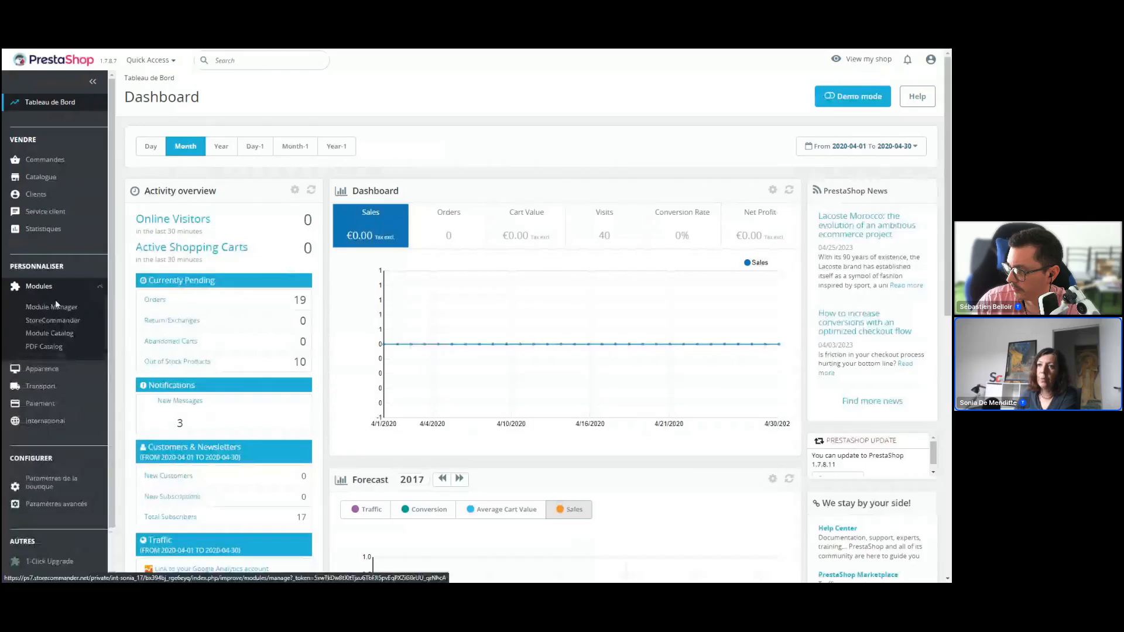
{"action": "left_click", "coordinate": [53, 321]}
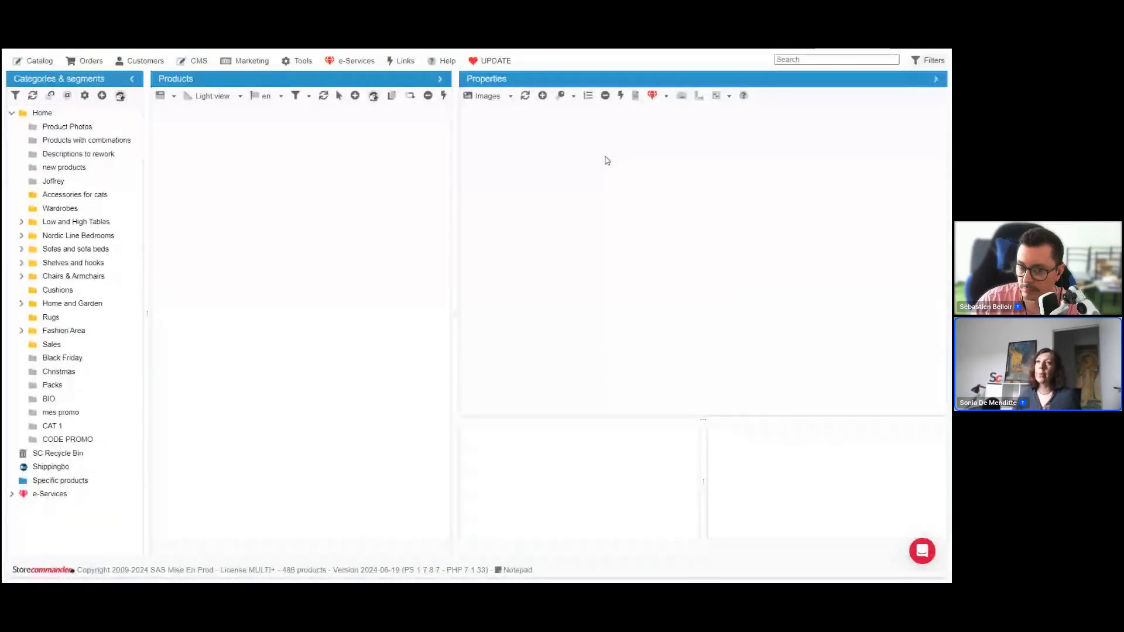
{"action": "left_click", "coordinate": [39, 62]}
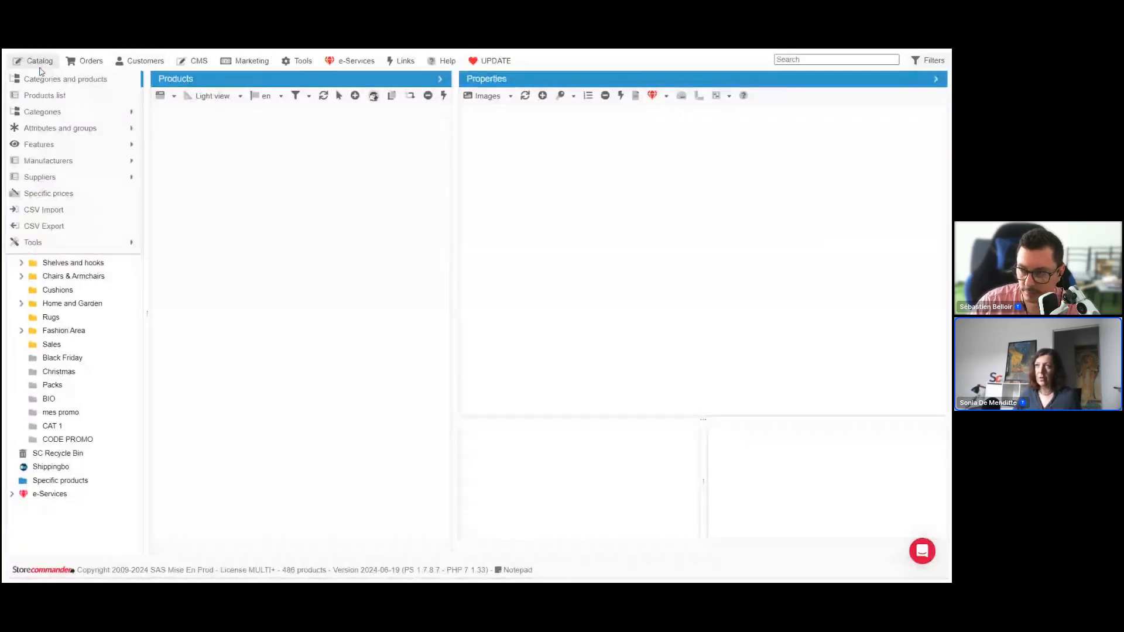
{"action": "left_click", "coordinate": [56, 78]}
{"action": "left_click", "coordinate": [83, 65]}
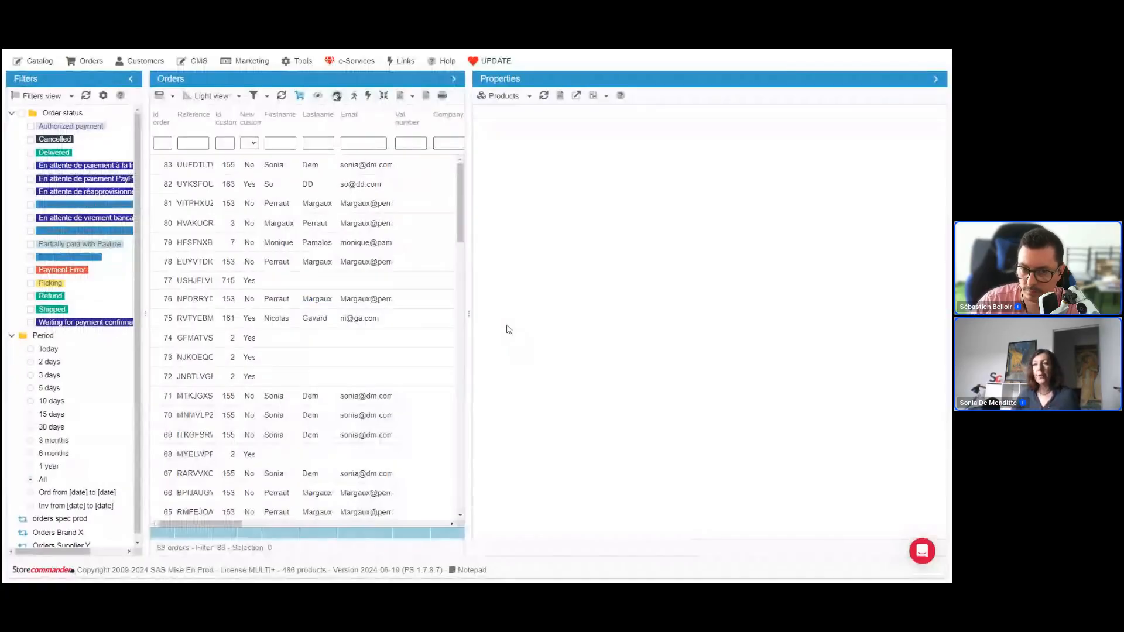
Widen the Filters pane to fit the order status labels and the Orders pane to reveal the Total paid column
{"action": "left_click_drag", "start_coordinate": [145, 405], "coordinate": [168, 405]}
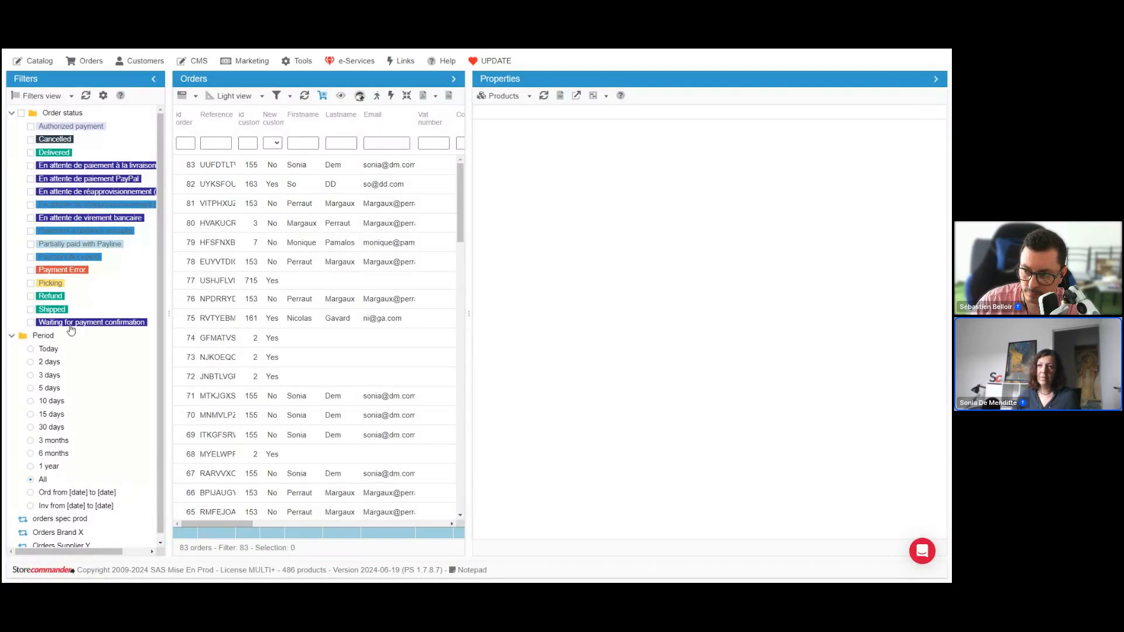
{"action": "scroll", "coordinate": [55, 381], "scroll_direction": "down", "scroll_amount": 1}
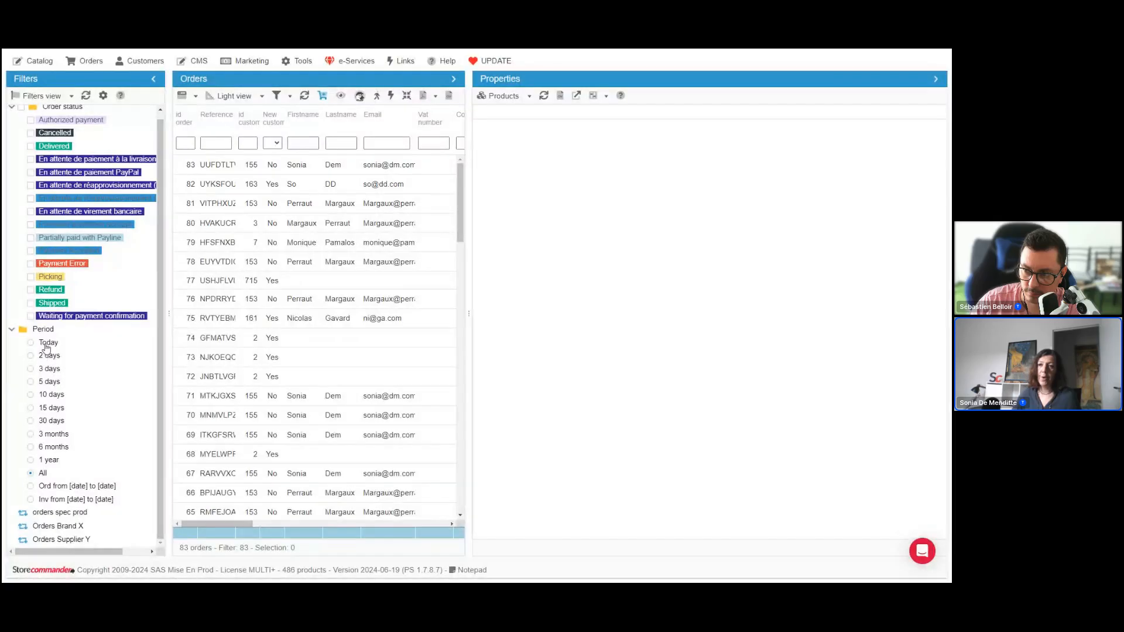
{"action": "left_click_drag", "start_coordinate": [472, 369], "coordinate": [579, 369]}
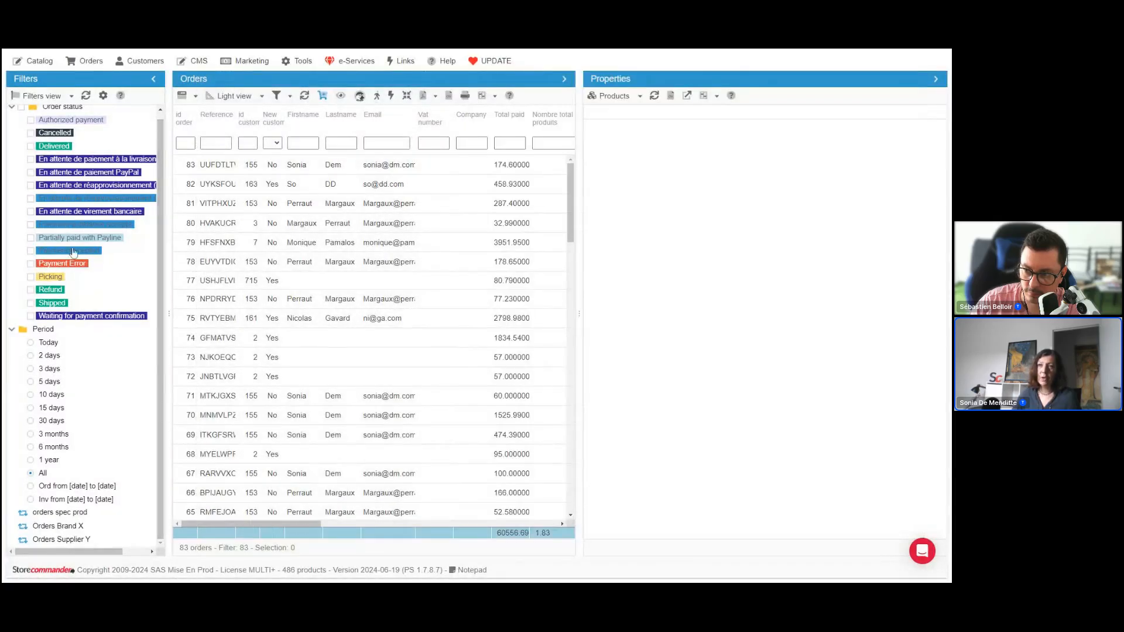
Try limiting the orders to the Today period, and return the period filter to All
{"action": "scroll", "coordinate": [90, 162], "scroll_direction": "up", "scroll_amount": 1}
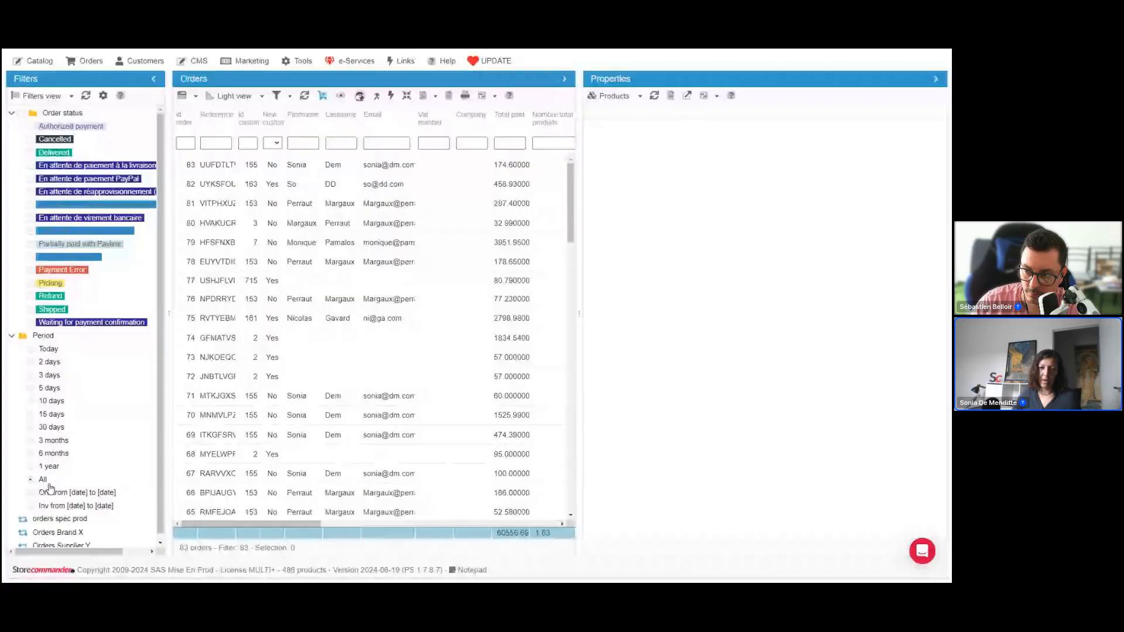
{"action": "left_click", "coordinate": [49, 349]}
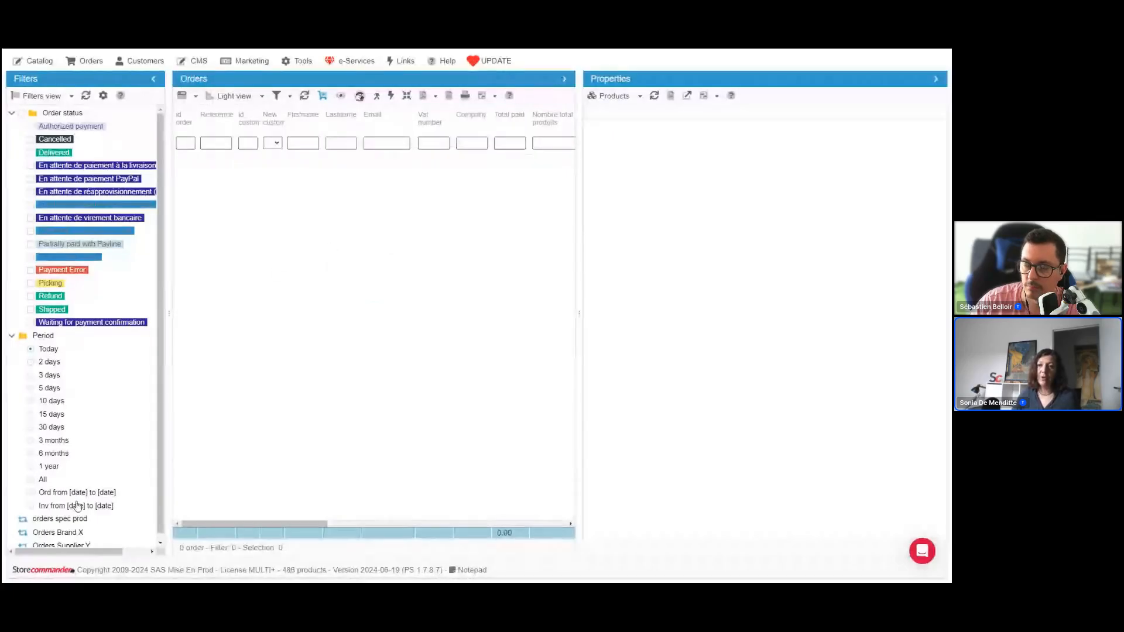
{"action": "left_click", "coordinate": [38, 480]}
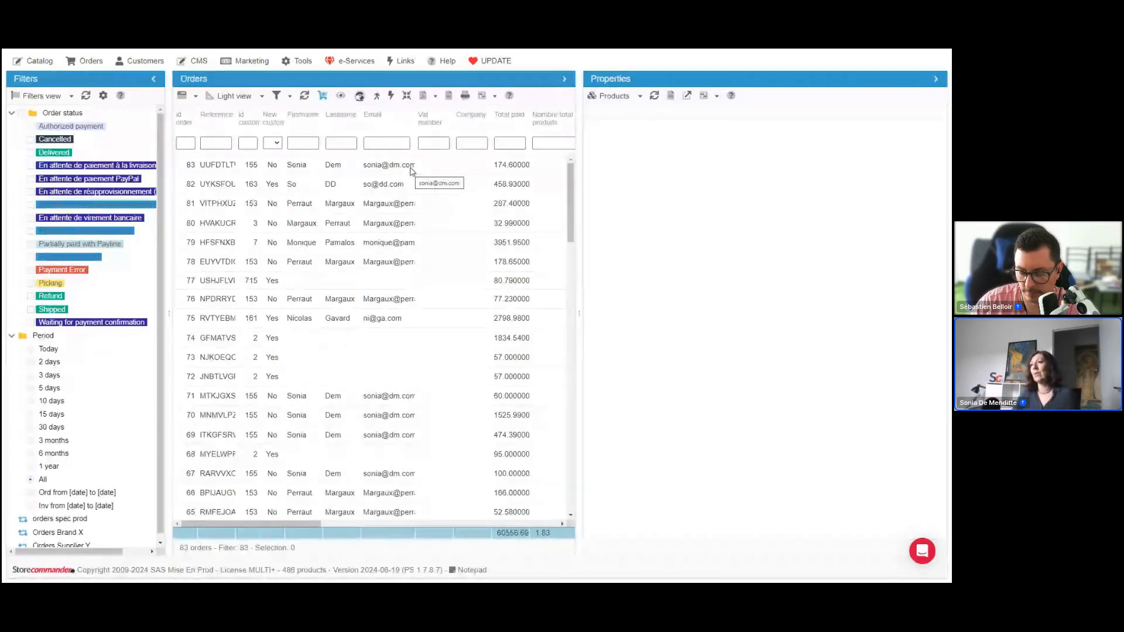
Show the products of the newest order, keeping the orders grid in Light view
{"action": "left_click", "coordinate": [412, 168]}
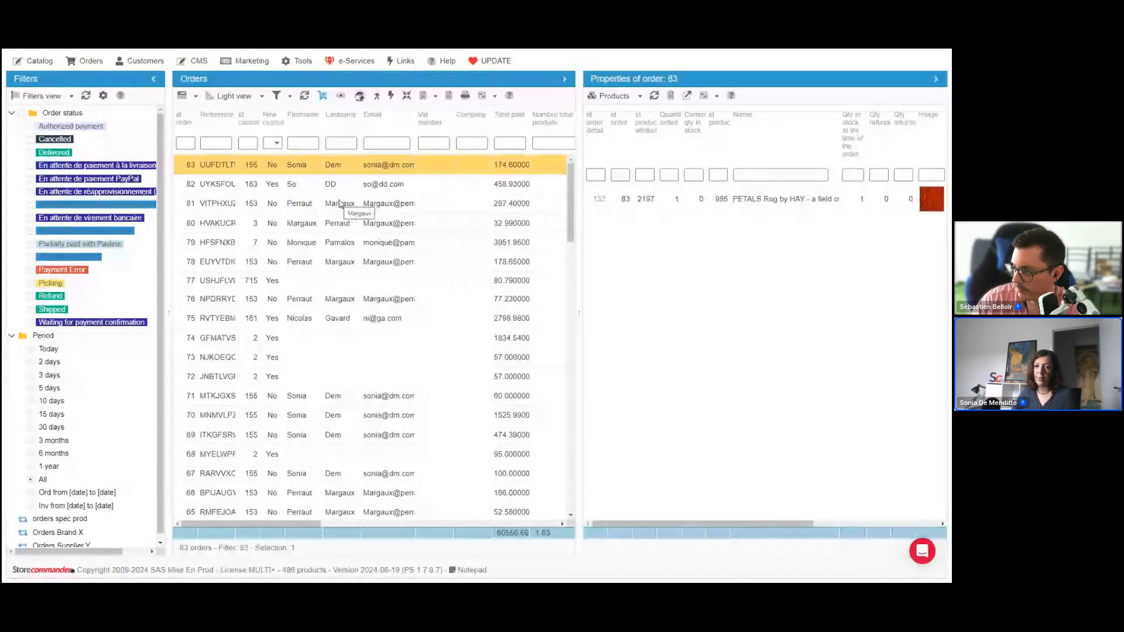
{"action": "left_click", "coordinate": [261, 97]}
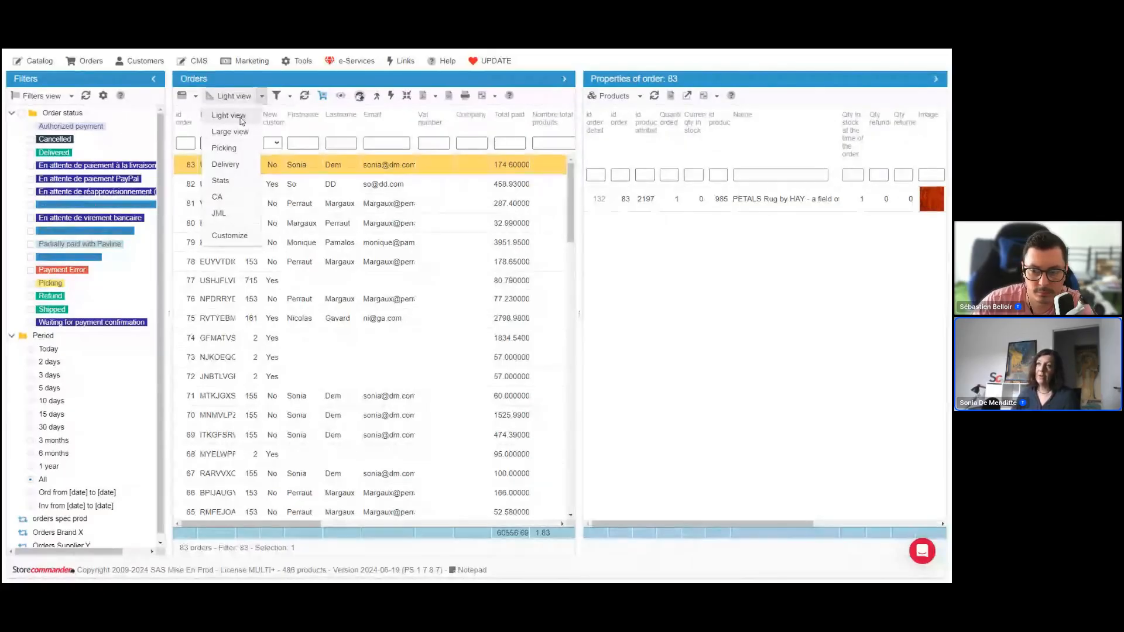
{"action": "left_click", "coordinate": [241, 118]}
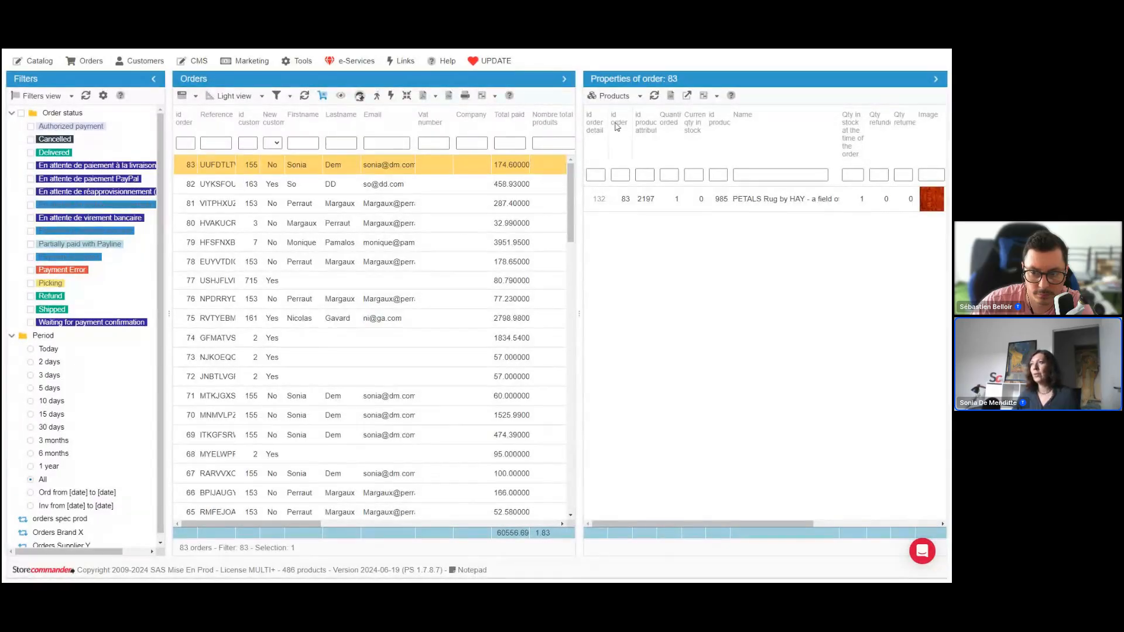
Display the Orders and products properties for the newest order and inspect the products of the same customer's earlier orders
{"action": "left_click", "coordinate": [637, 98]}
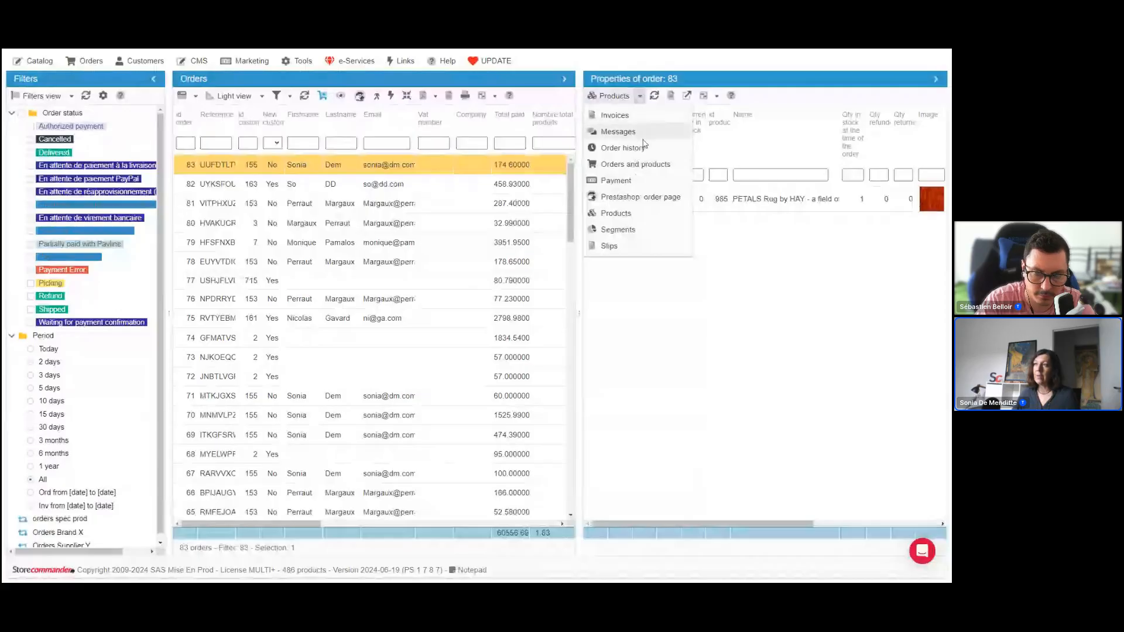
{"action": "left_click", "coordinate": [661, 168]}
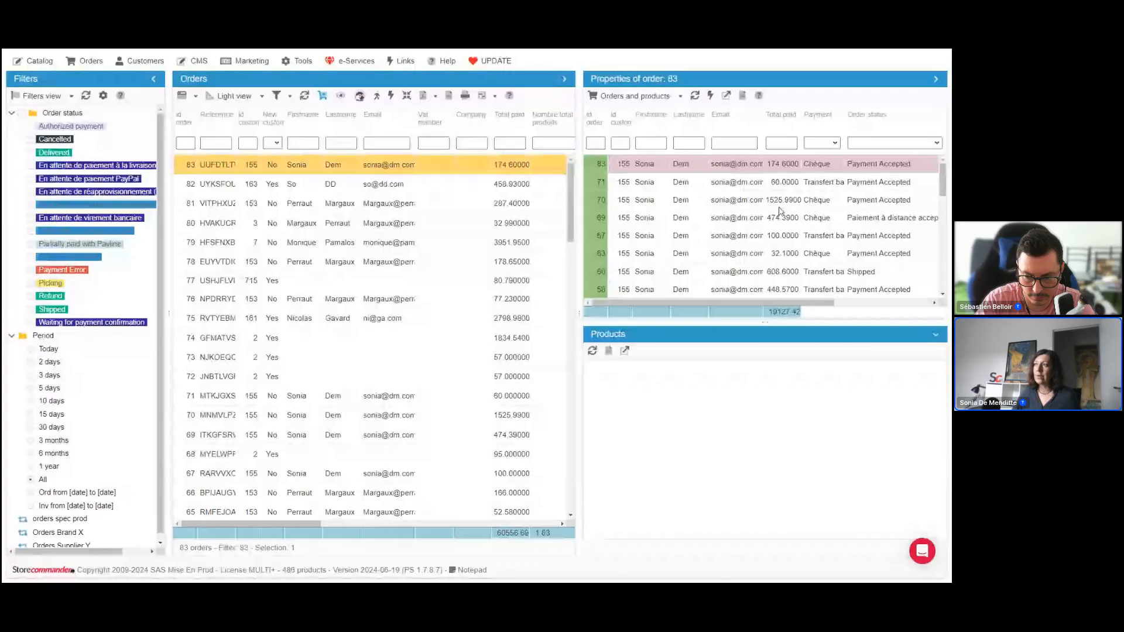
{"action": "left_click", "coordinate": [781, 182]}
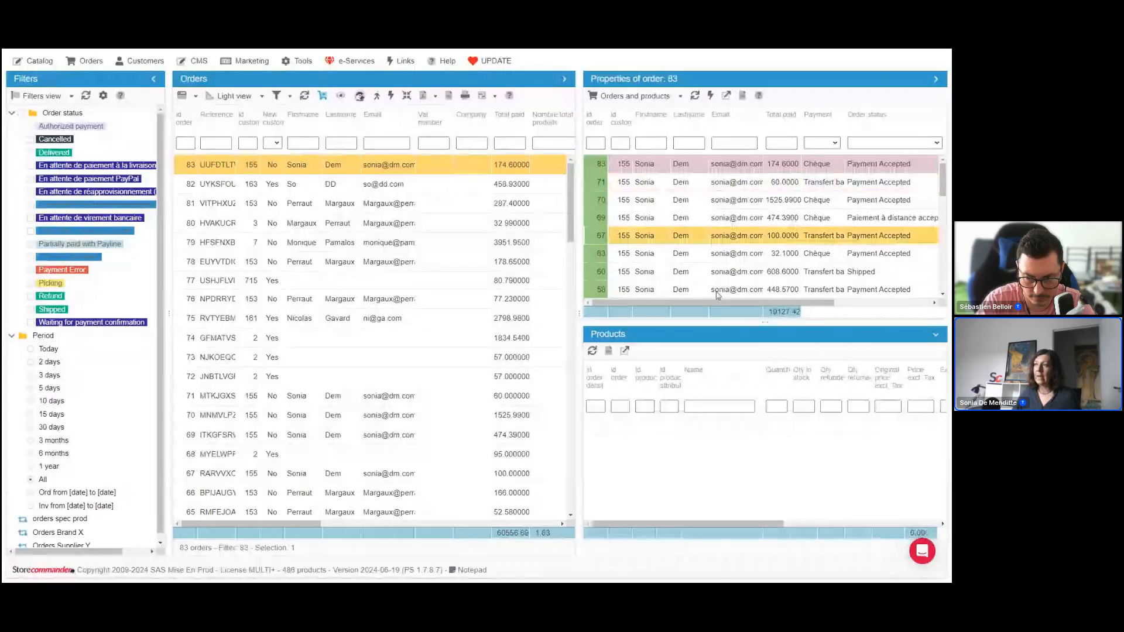
{"action": "left_click", "coordinate": [784, 217]}
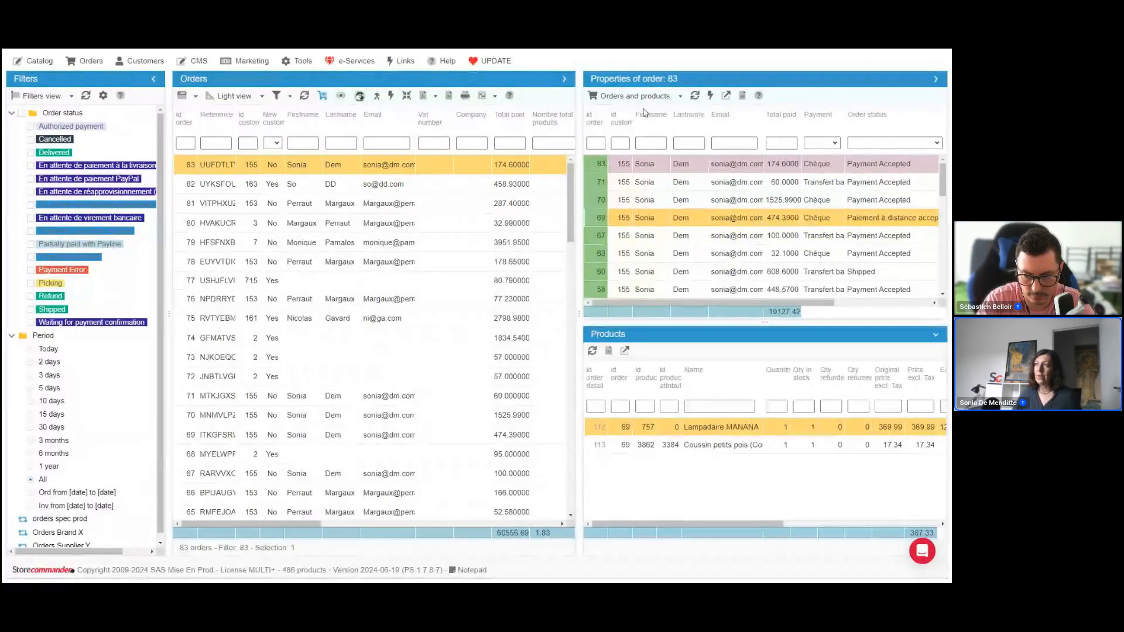
Return the properties to Products and add four more orders to the selection to list all their products together
{"action": "left_click", "coordinate": [680, 96]}
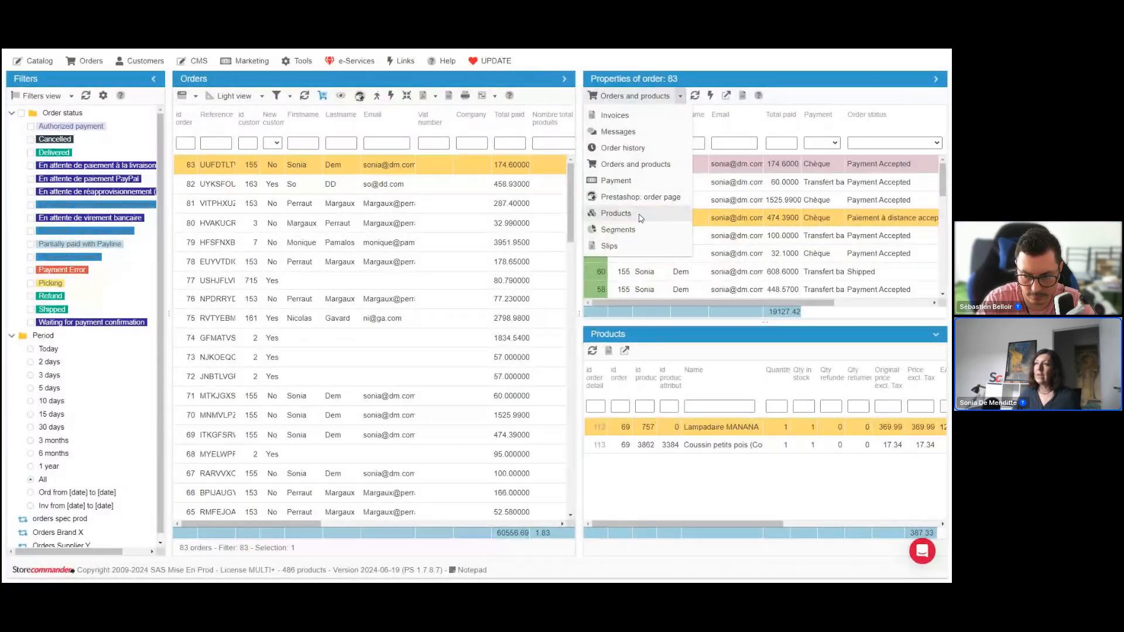
{"action": "left_click", "coordinate": [642, 213]}
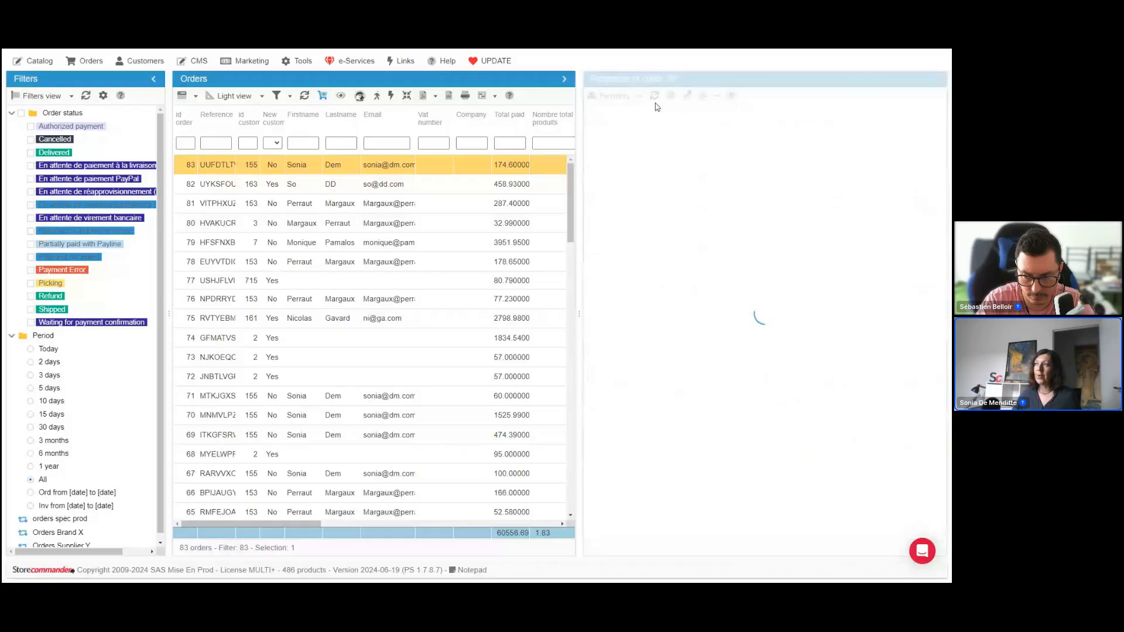
{"action": "left_click", "coordinate": [420, 228], "text": "ctrl"}
{"action": "left_click", "coordinate": [425, 281], "text": "ctrl"}
{"action": "left_click", "coordinate": [430, 338], "text": "ctrl"}
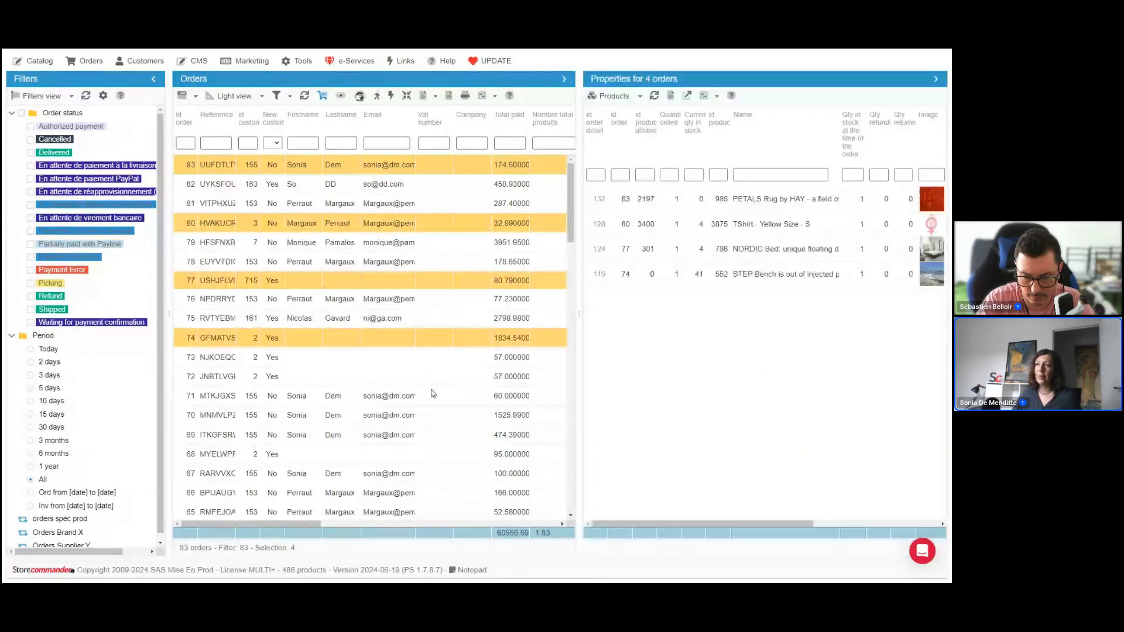
{"action": "left_click", "coordinate": [427, 397], "text": "ctrl"}
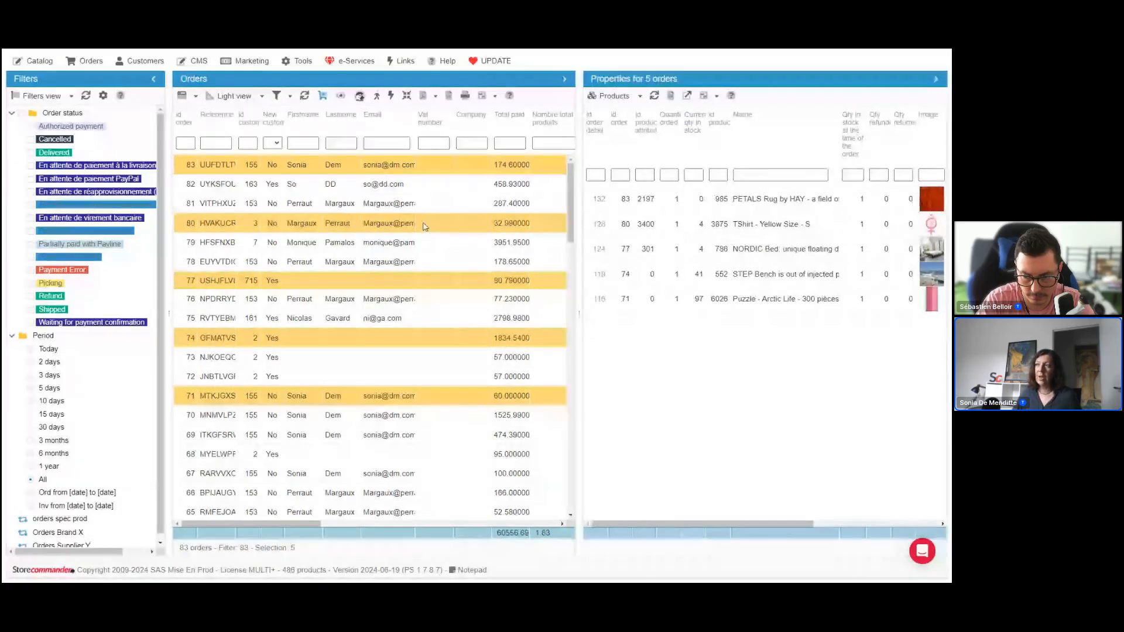
Widen the Orders pane to reveal the Payment column, and place the cursor in the Reference column filter
{"action": "left_click_drag", "start_coordinate": [579, 304], "coordinate": [477, 306]}
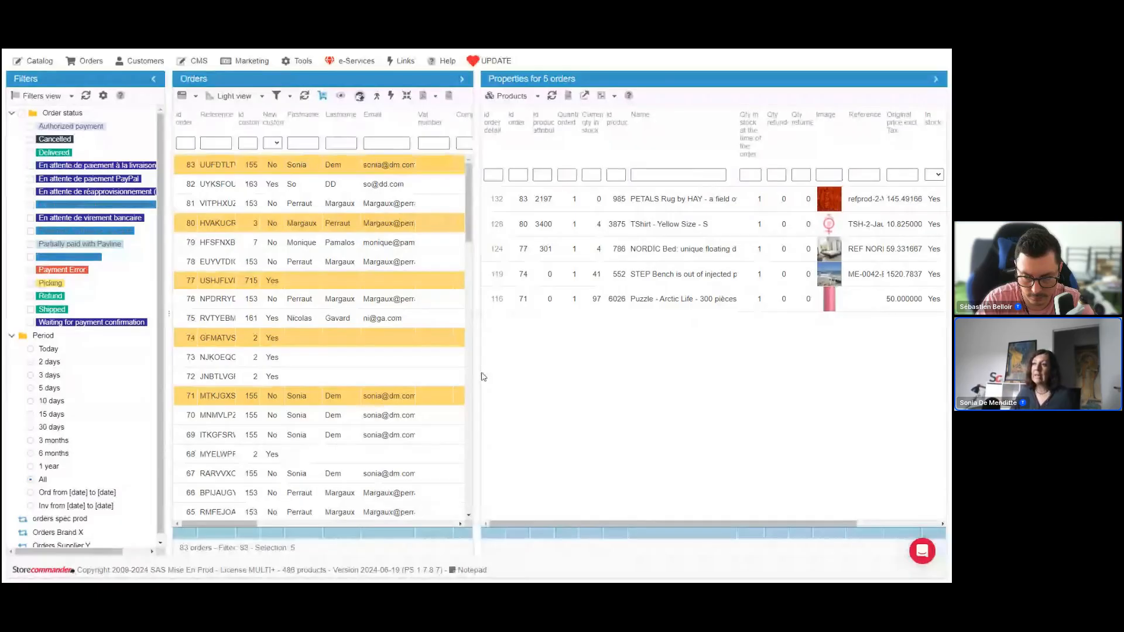
{"action": "left_click_drag", "start_coordinate": [478, 372], "coordinate": [642, 373]}
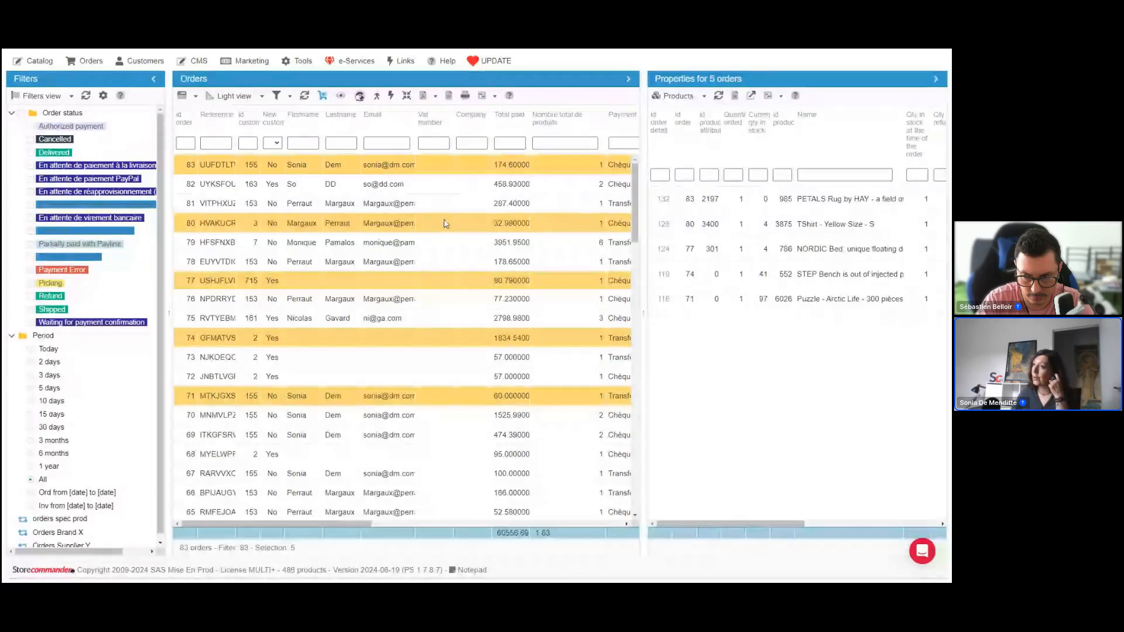
{"action": "left_click", "coordinate": [394, 144]}
{"action": "key", "text": "shift+Tab"}
{"action": "key", "text": "shift+Tab"}
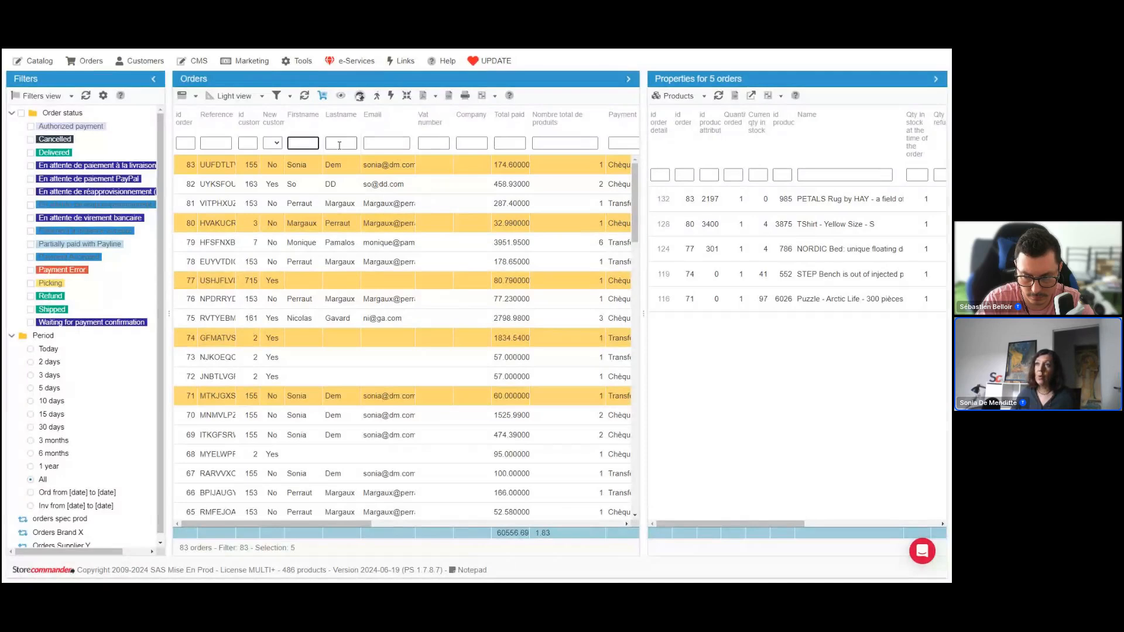
{"action": "left_click", "coordinate": [225, 142]}
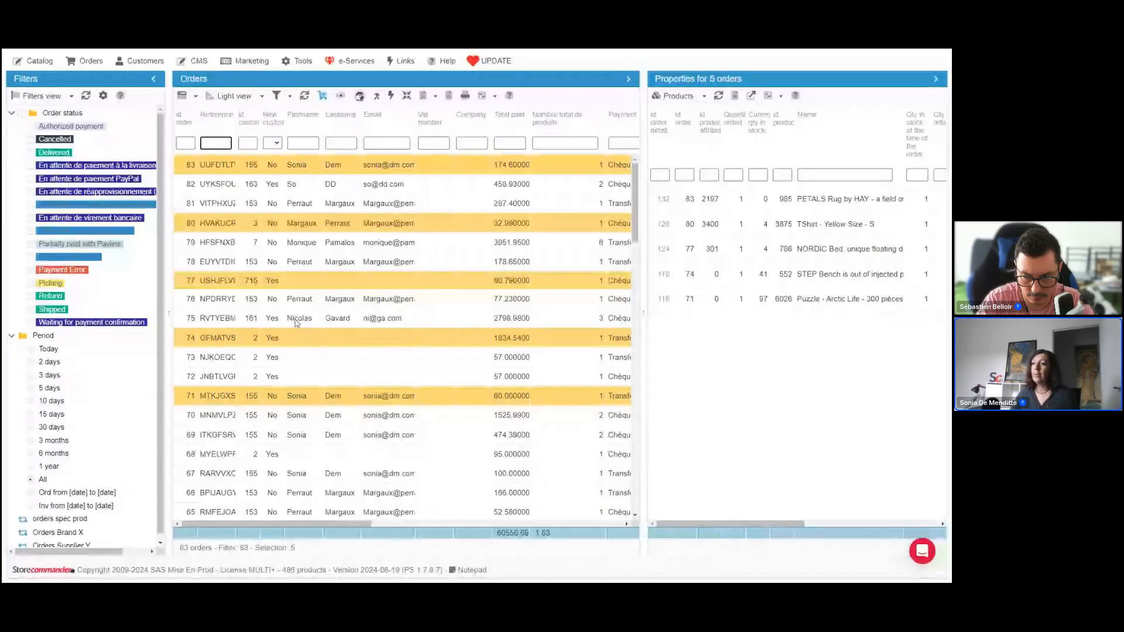
Select the order with Picking status and widen the Orders pane to reveal the invoice, delivery and creation columns
{"action": "left_click_drag", "start_coordinate": [334, 524], "coordinate": [453, 531]}
{"action": "left_click", "coordinate": [502, 168]}
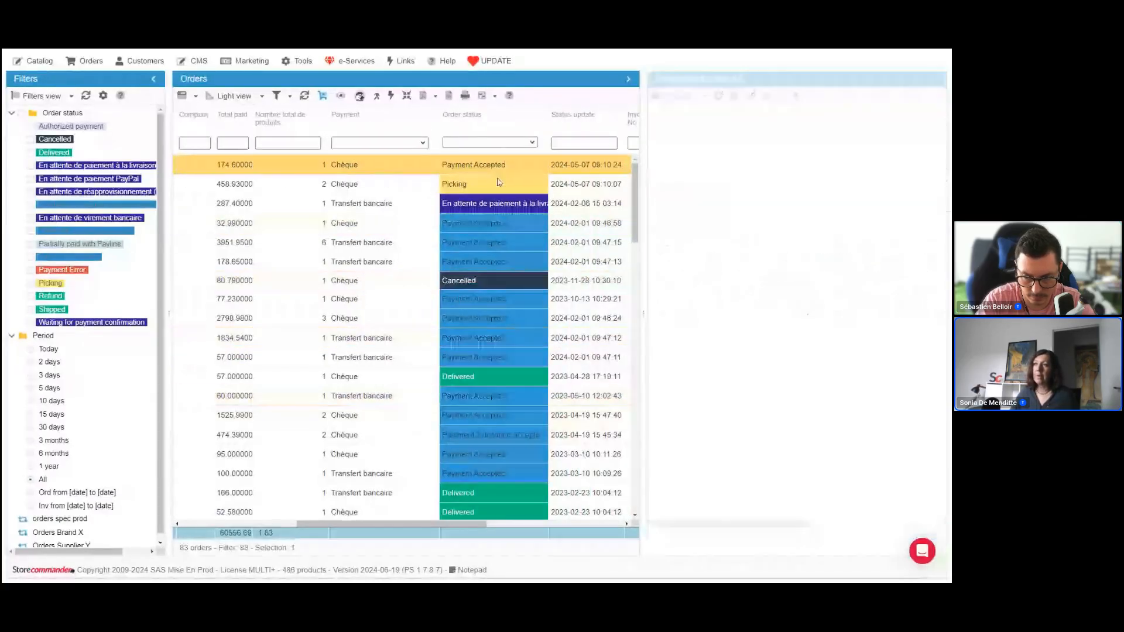
{"action": "left_click", "coordinate": [498, 183]}
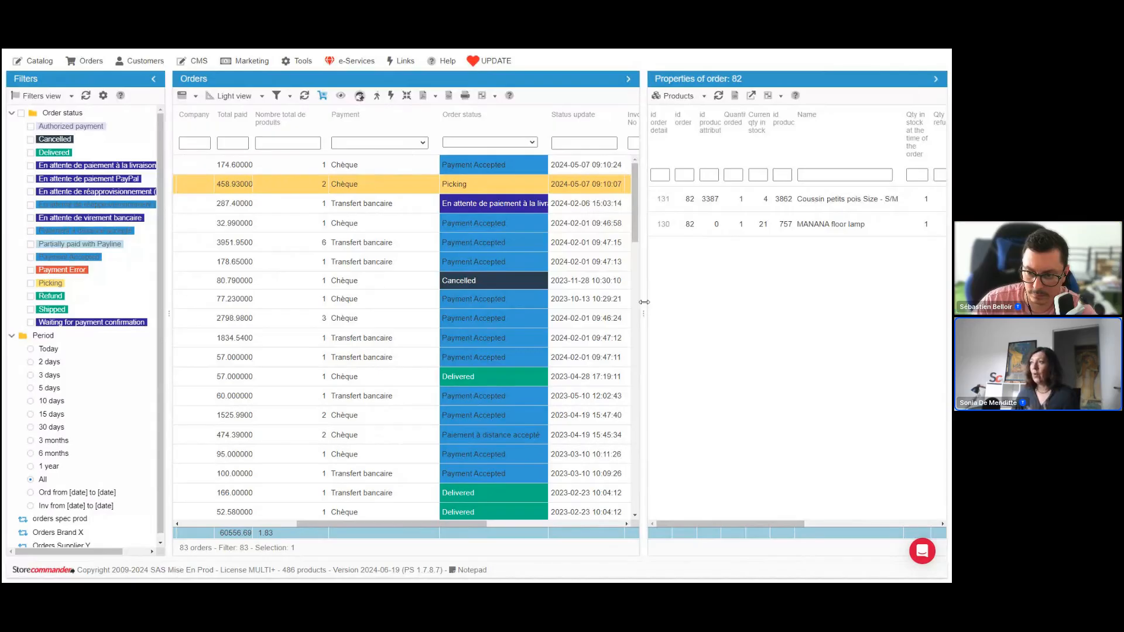
{"action": "left_click_drag", "start_coordinate": [647, 302], "coordinate": [716, 301]}
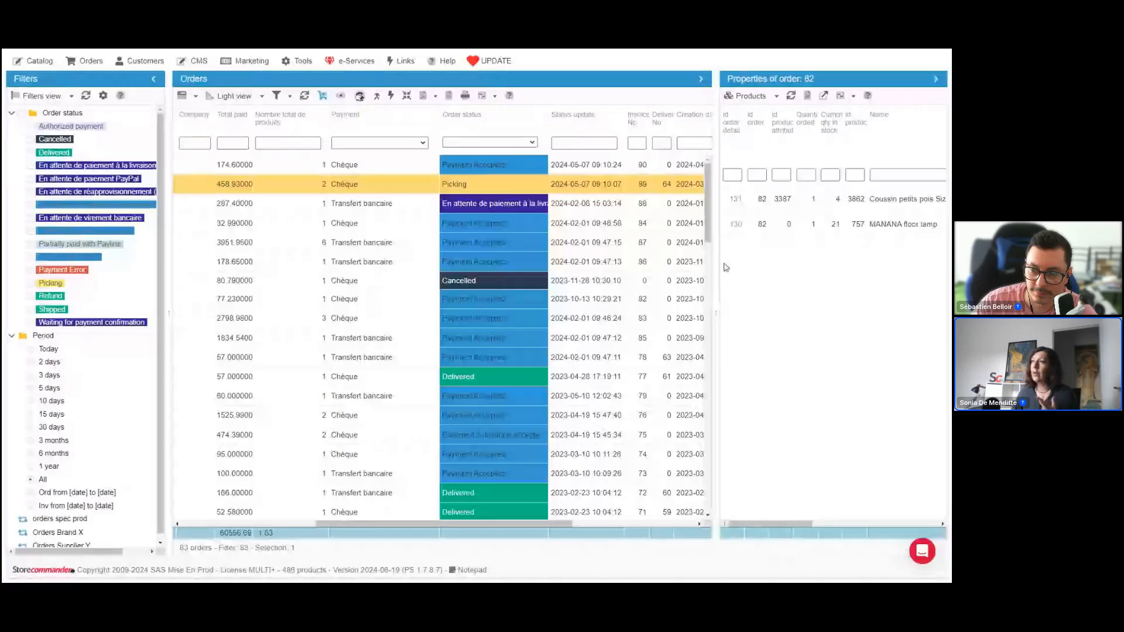
Show the PrestaShop order page for the Picking order in a wider Properties pane and review it down to the Products section
{"action": "left_click", "coordinate": [777, 95]}
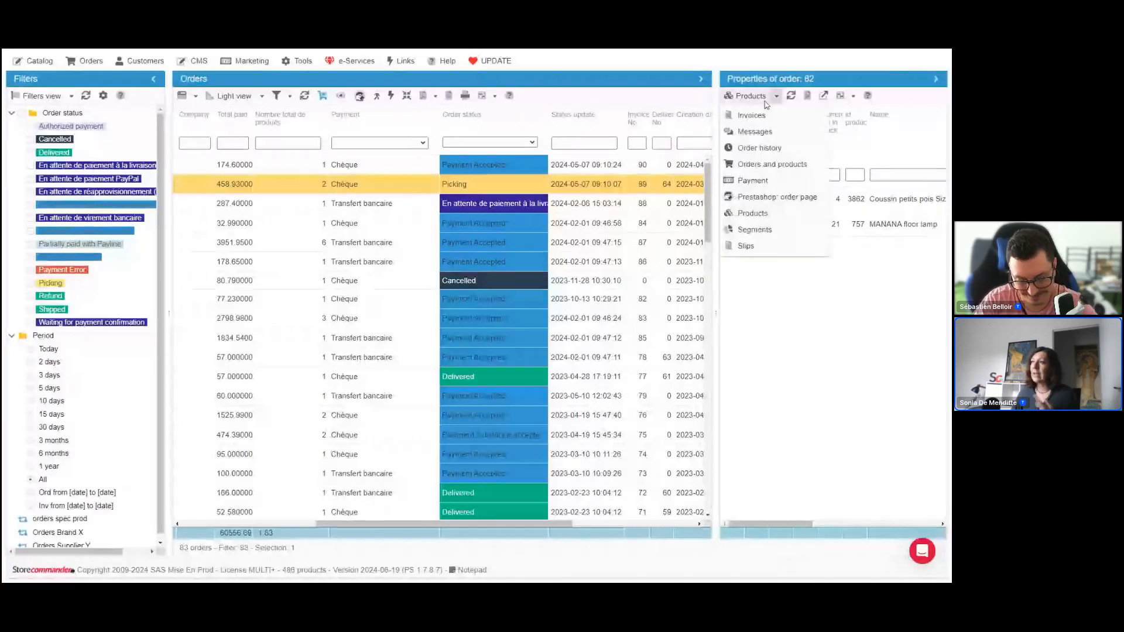
{"action": "left_click", "coordinate": [755, 198]}
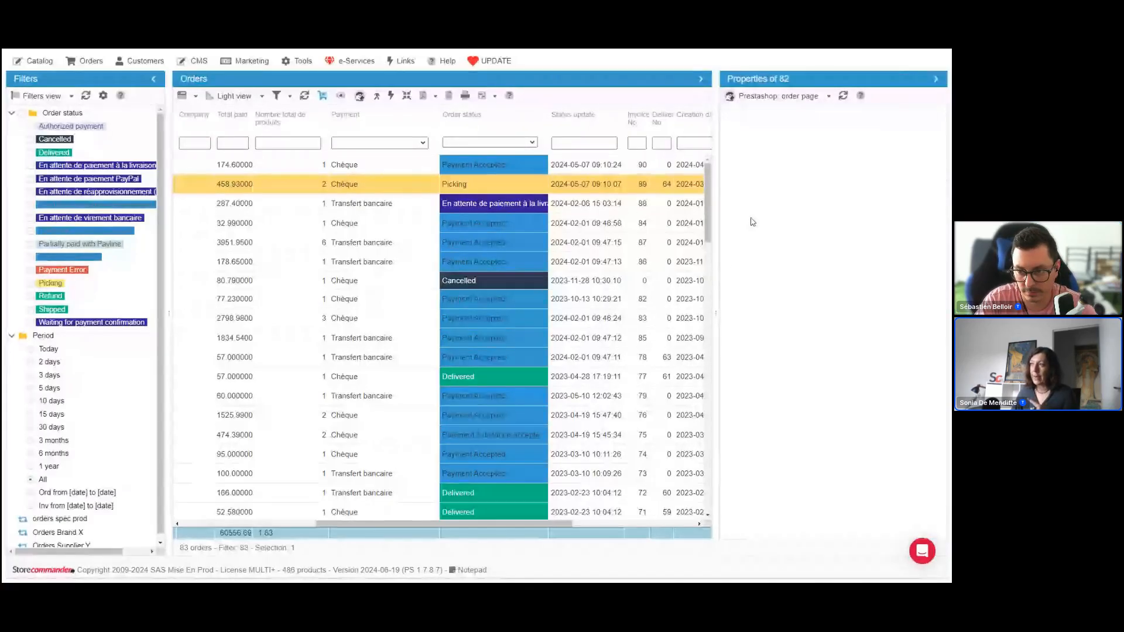
{"action": "left_click_drag", "start_coordinate": [715, 281], "coordinate": [574, 283]}
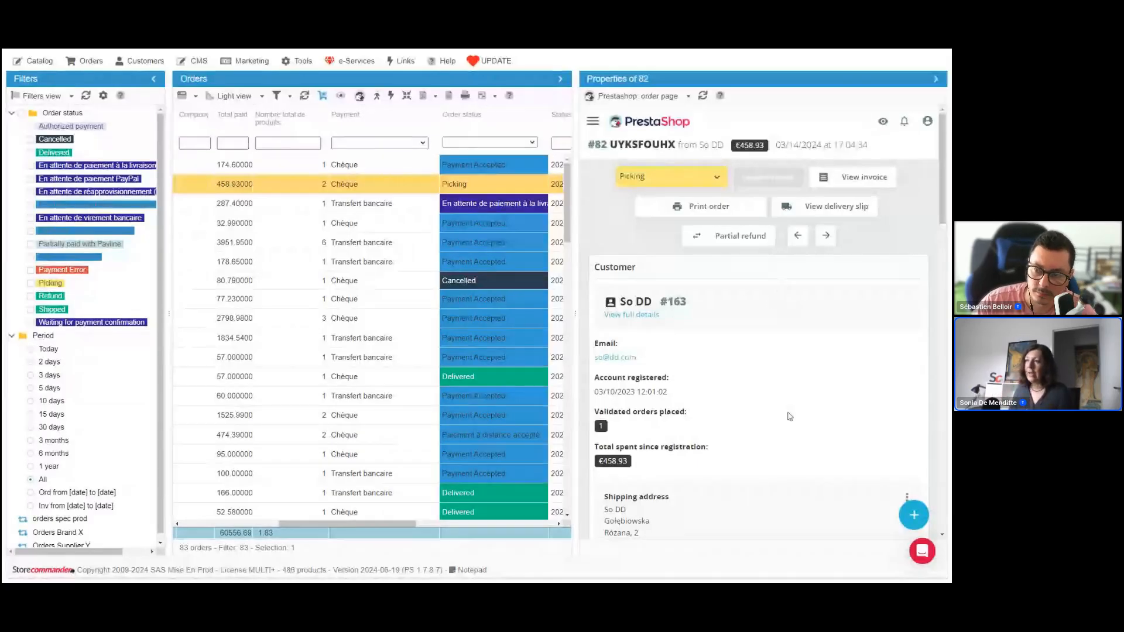
{"action": "scroll", "coordinate": [790, 408], "scroll_direction": "down", "scroll_amount": 3}
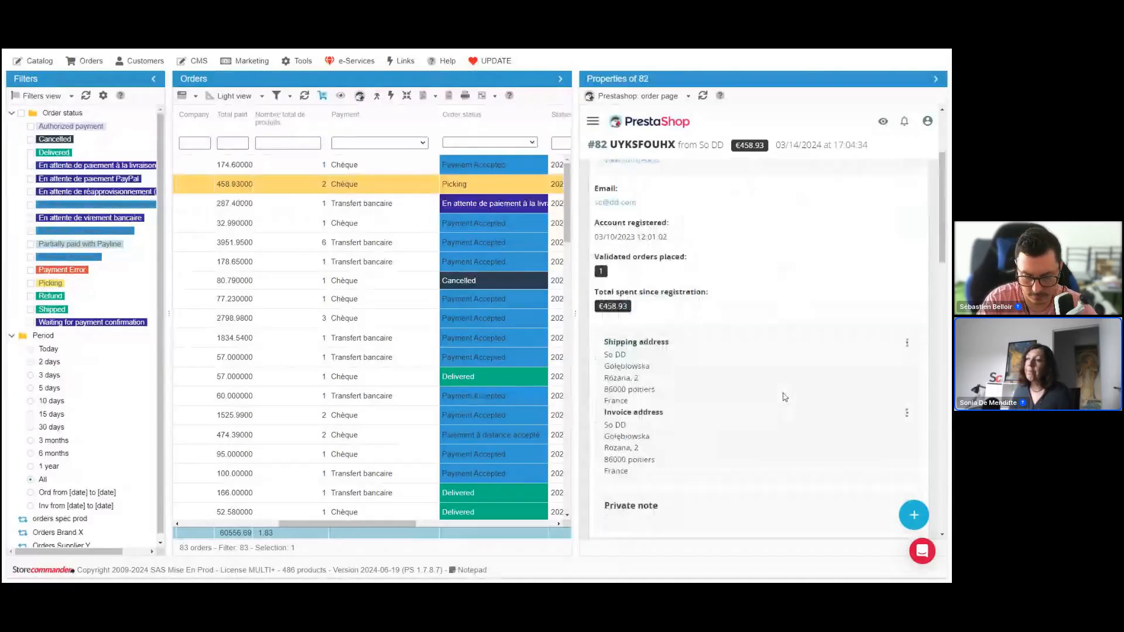
{"action": "scroll", "coordinate": [784, 397], "scroll_direction": "down", "scroll_amount": 4}
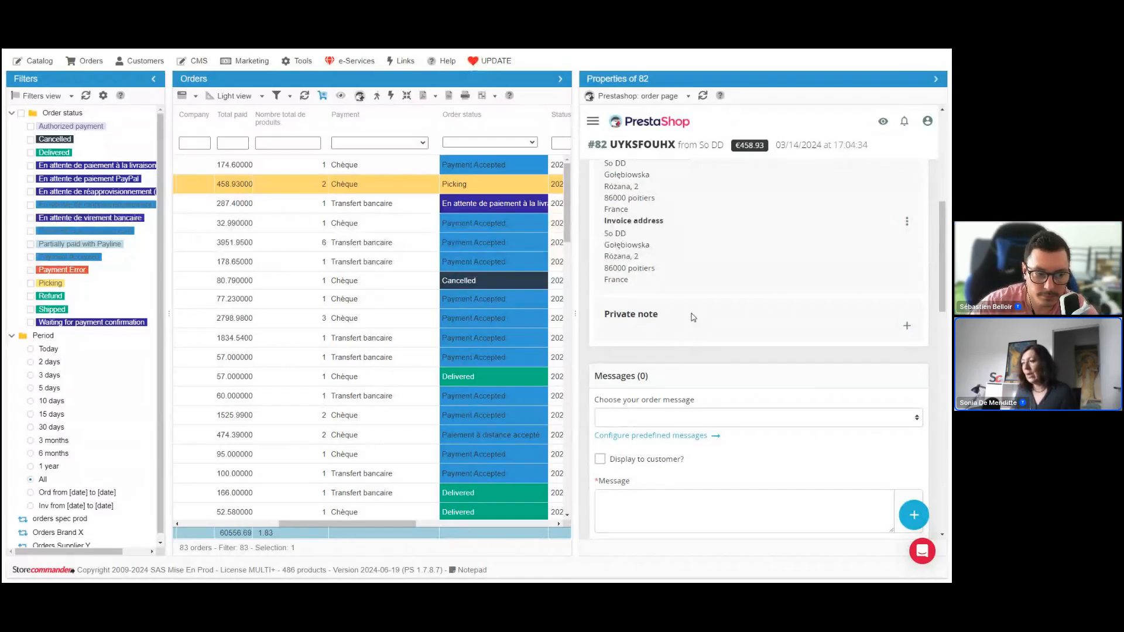
{"action": "scroll", "coordinate": [693, 316], "scroll_direction": "down", "scroll_amount": 6}
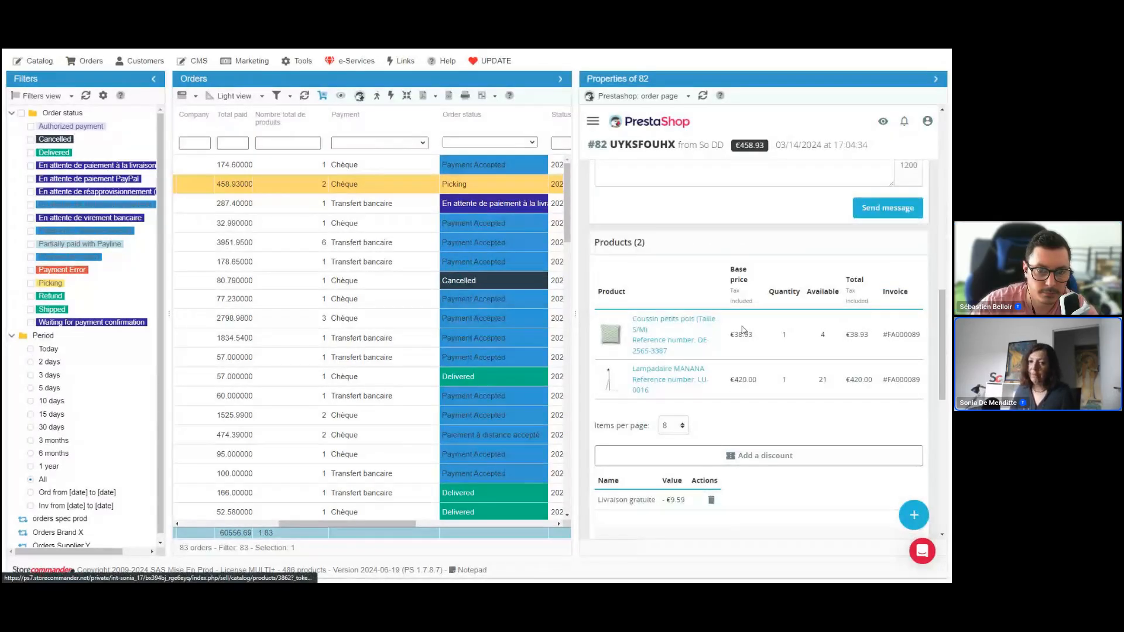
{"action": "left_click_drag", "start_coordinate": [575, 325], "coordinate": [597, 322]}
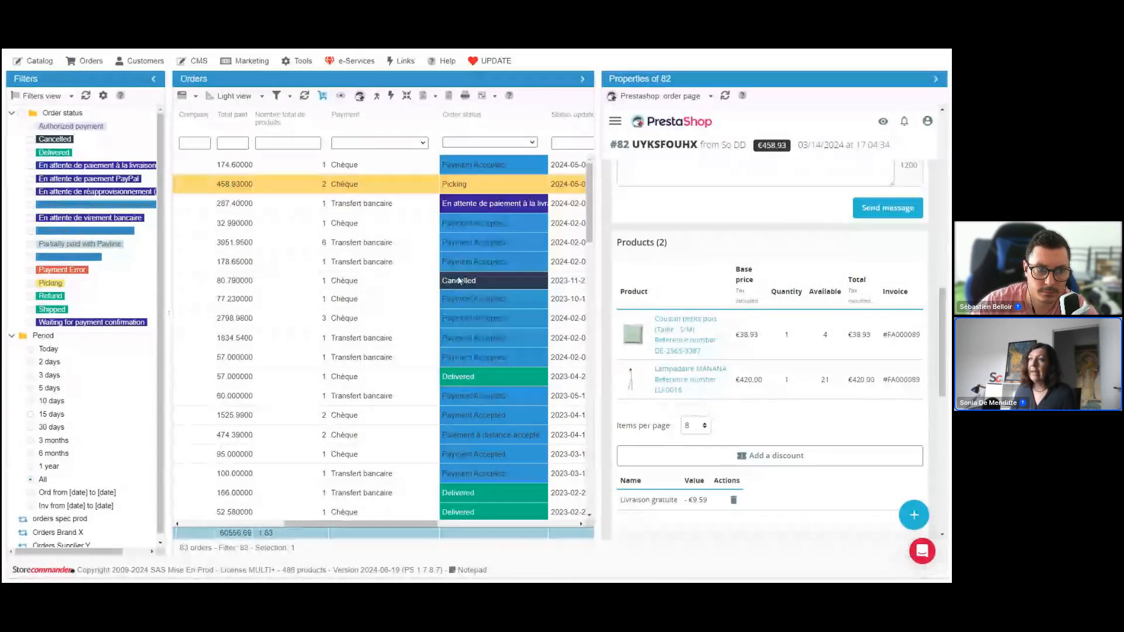
Widen the Orders pane to show the full Status update column and filter the orders to the Delivered status
{"action": "left_click_drag", "start_coordinate": [595, 286], "coordinate": [615, 287]}
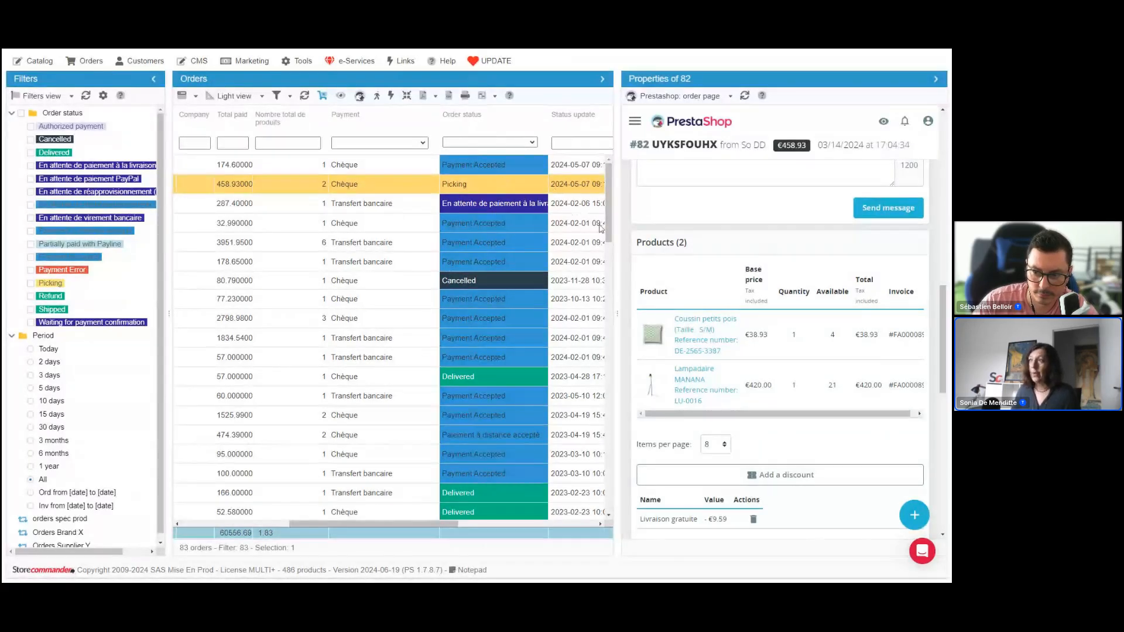
{"action": "left_click_drag", "start_coordinate": [617, 235], "coordinate": [653, 241]}
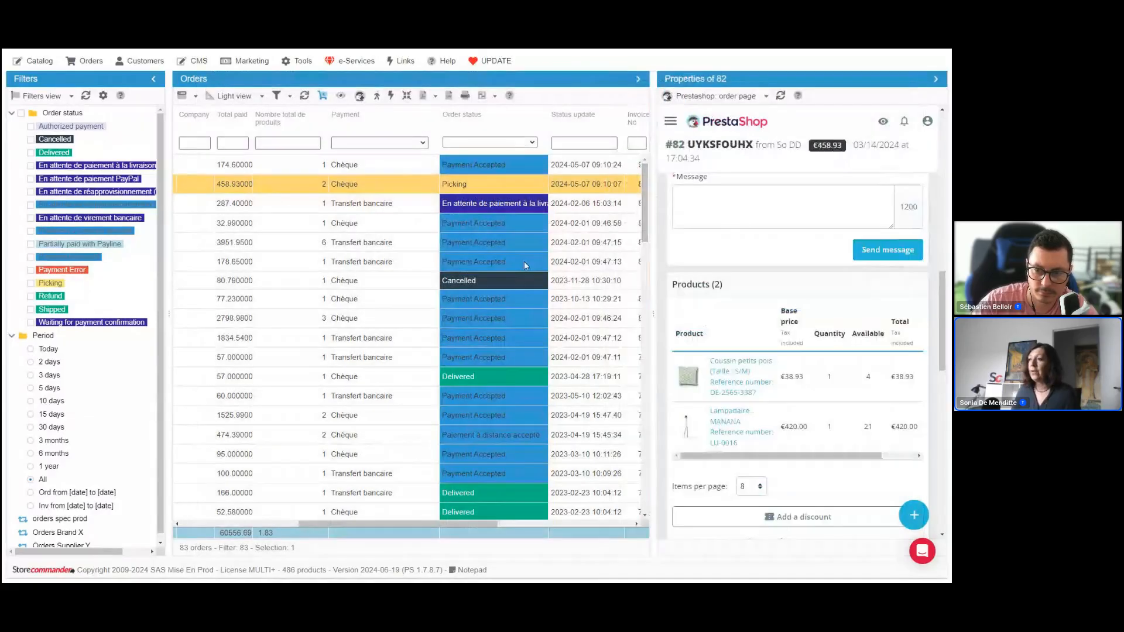
{"action": "left_click", "coordinate": [531, 144]}
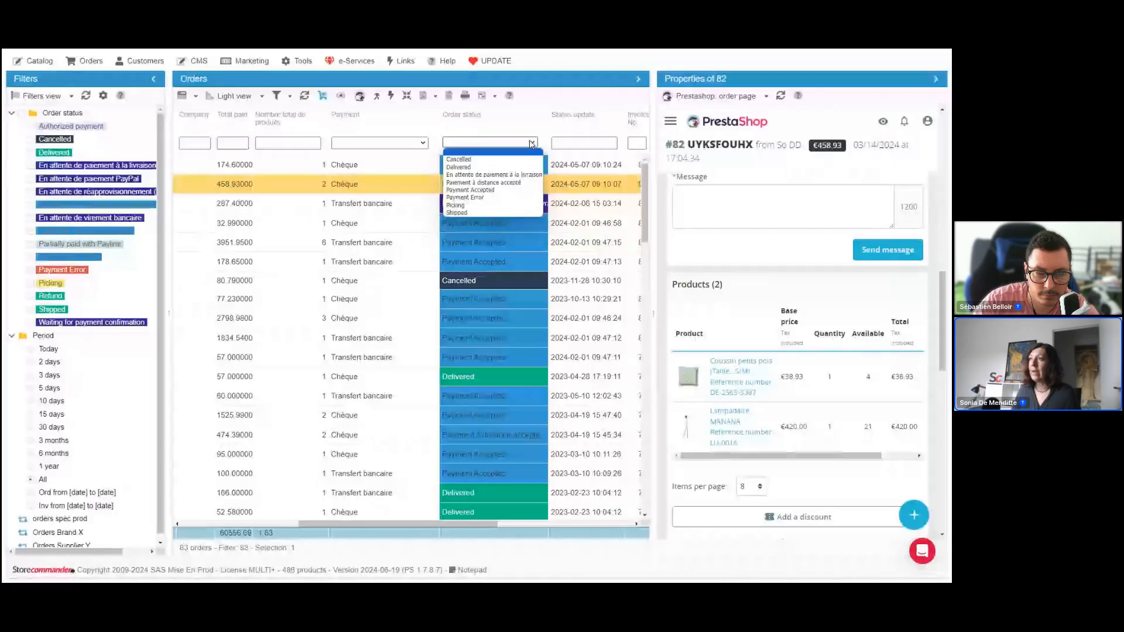
{"action": "left_click", "coordinate": [509, 168]}
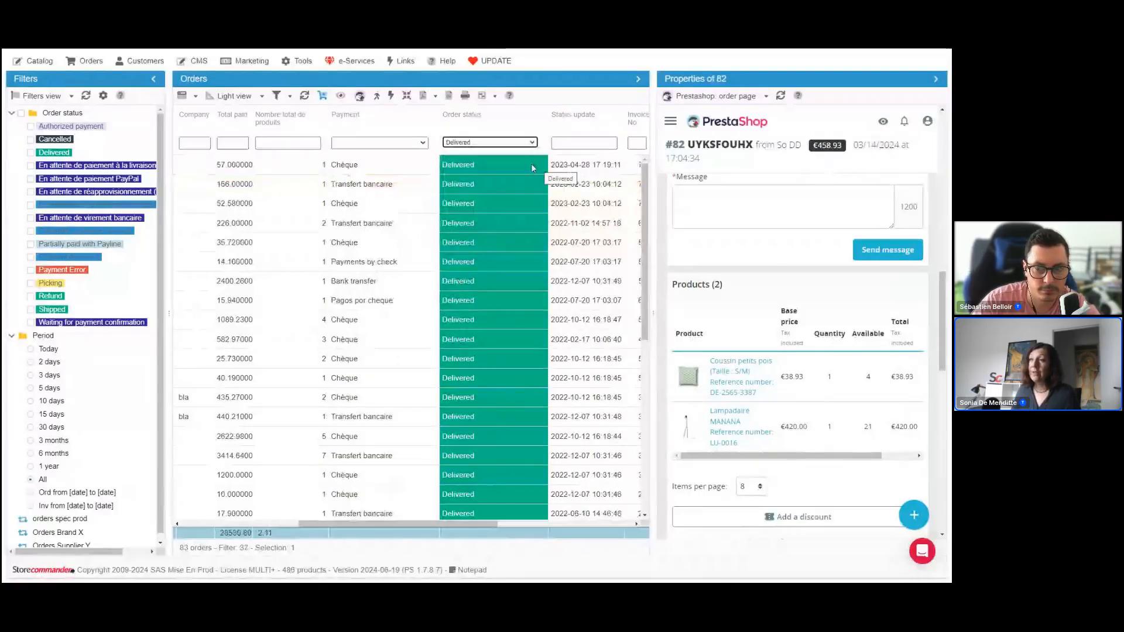
Change the first filtered order's status to Shipped
{"action": "double_click", "coordinate": [523, 167]}
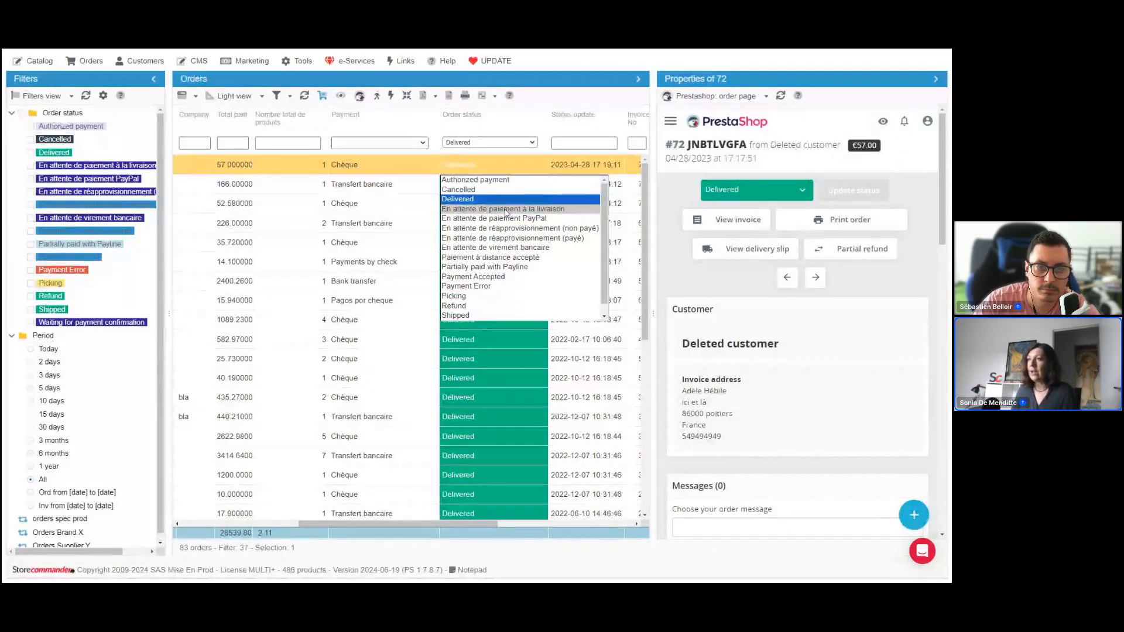
{"action": "left_click", "coordinate": [490, 316]}
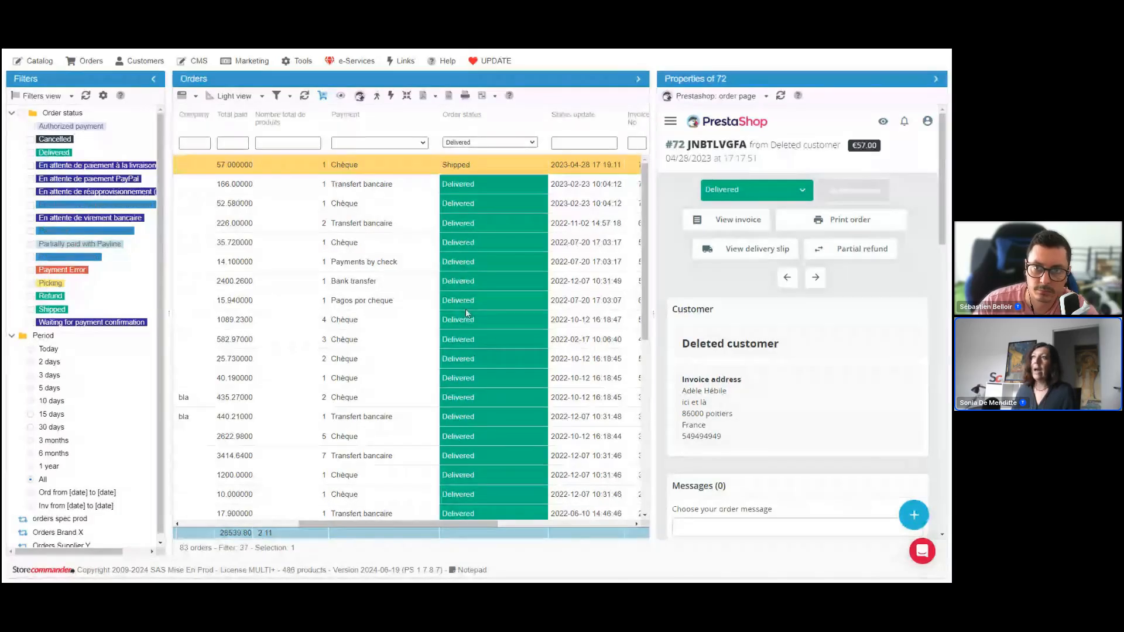
{"action": "left_click", "coordinate": [507, 186]}
{"action": "left_click", "coordinate": [507, 187]}
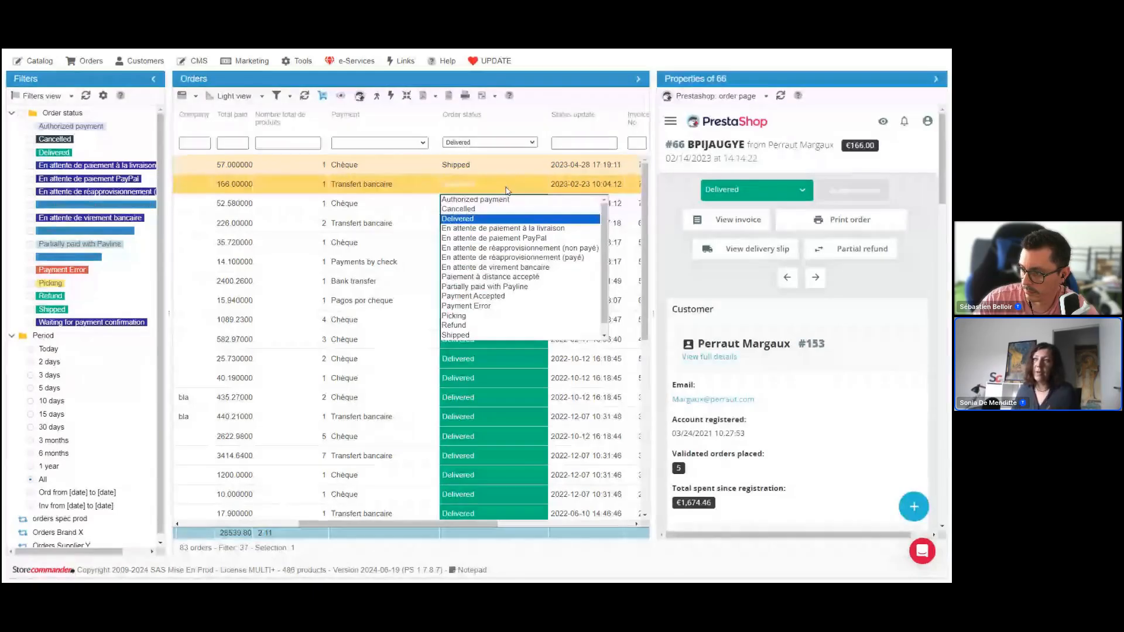
{"action": "left_click", "coordinate": [507, 189]}
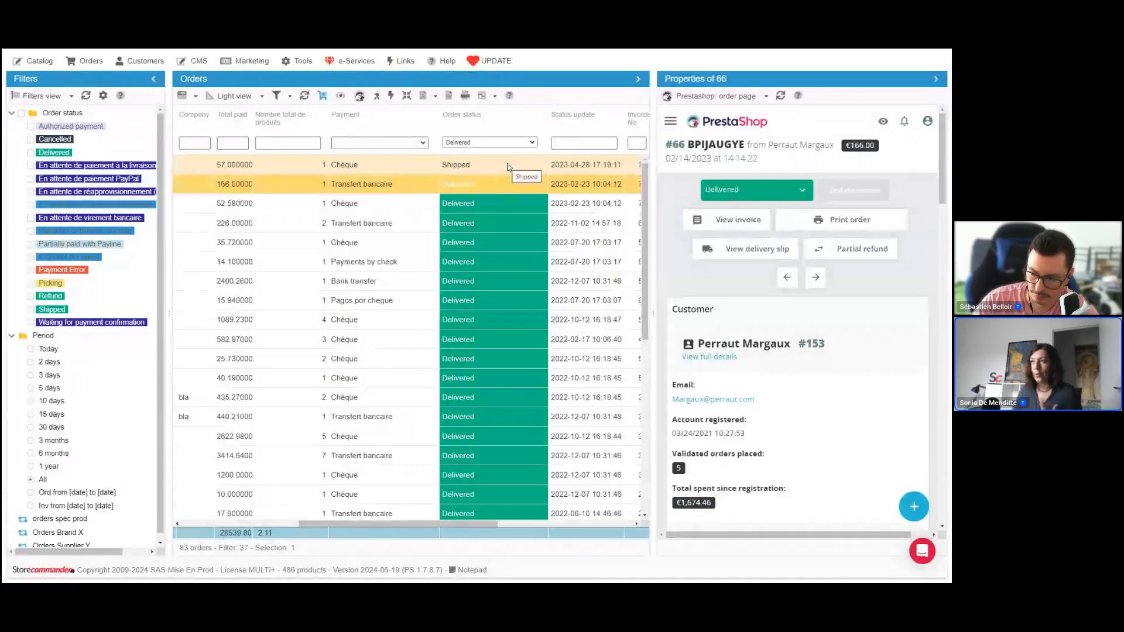
Copy the Shipped status from the first order and paste it onto all the filtered orders
{"action": "left_click", "coordinate": [507, 166]}
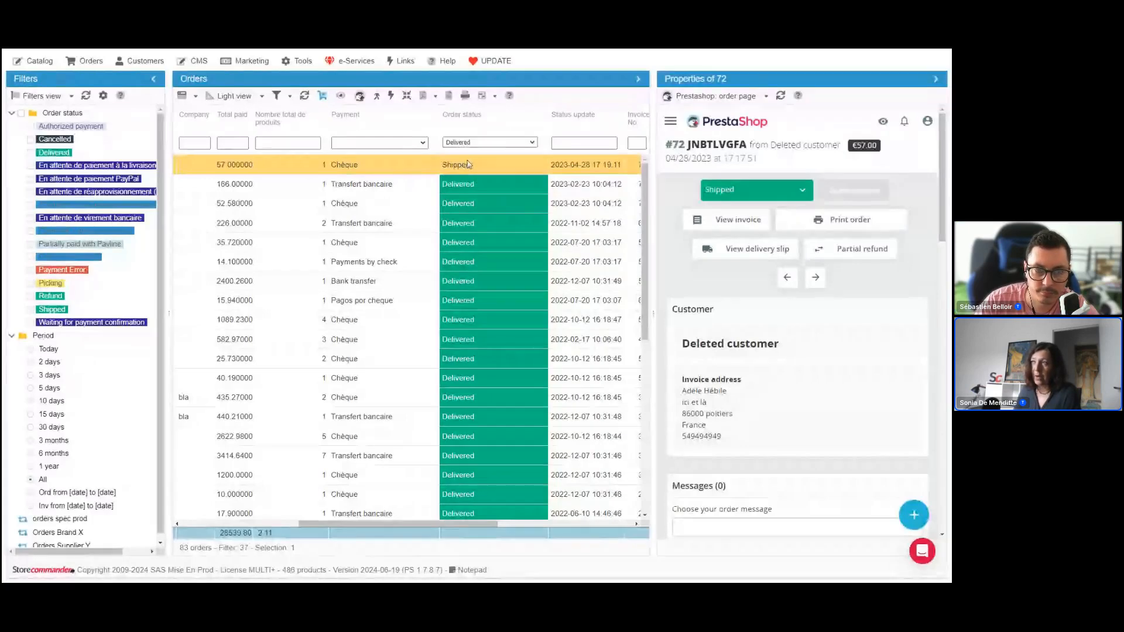
{"action": "right_click", "coordinate": [468, 165]}
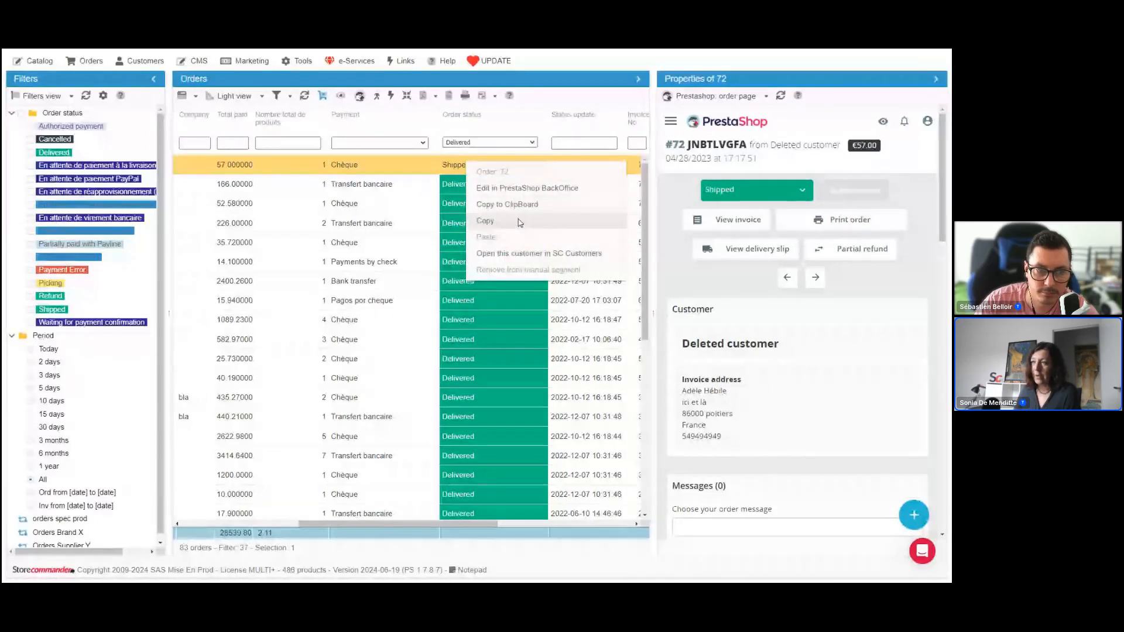
{"action": "left_click", "coordinate": [501, 223]}
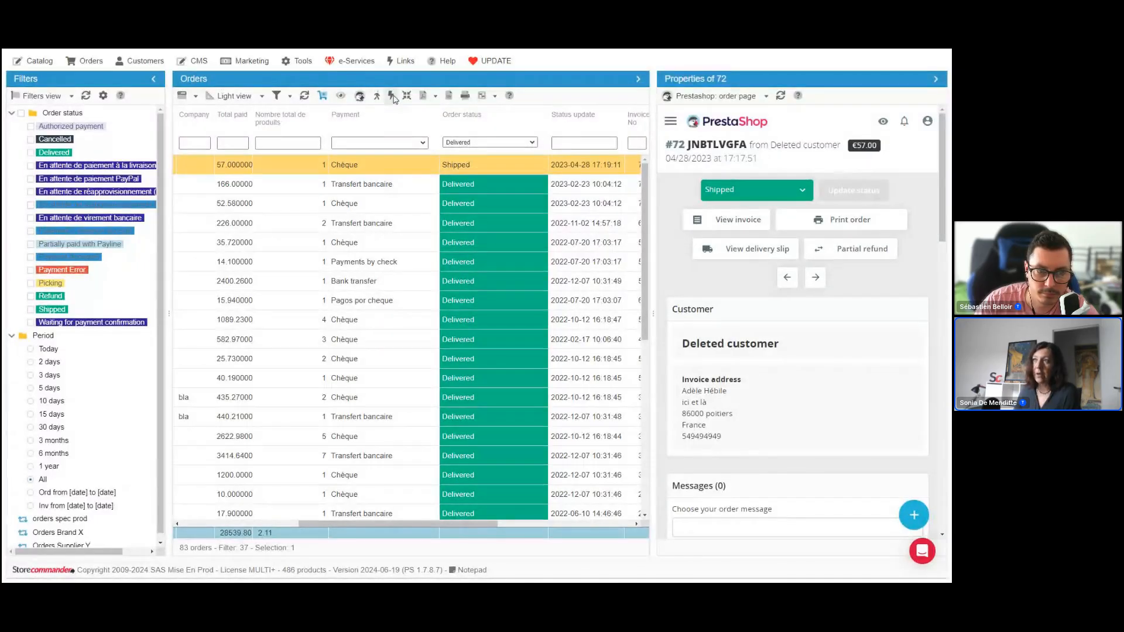
{"action": "key", "text": "ctrl+a"}
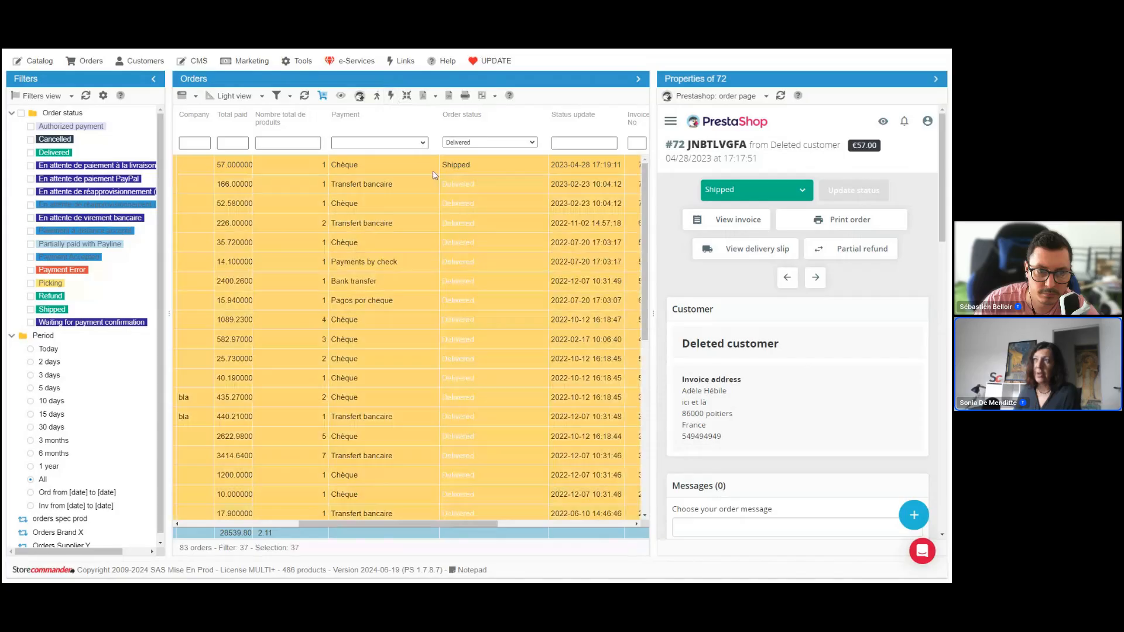
{"action": "right_click", "coordinate": [465, 196]}
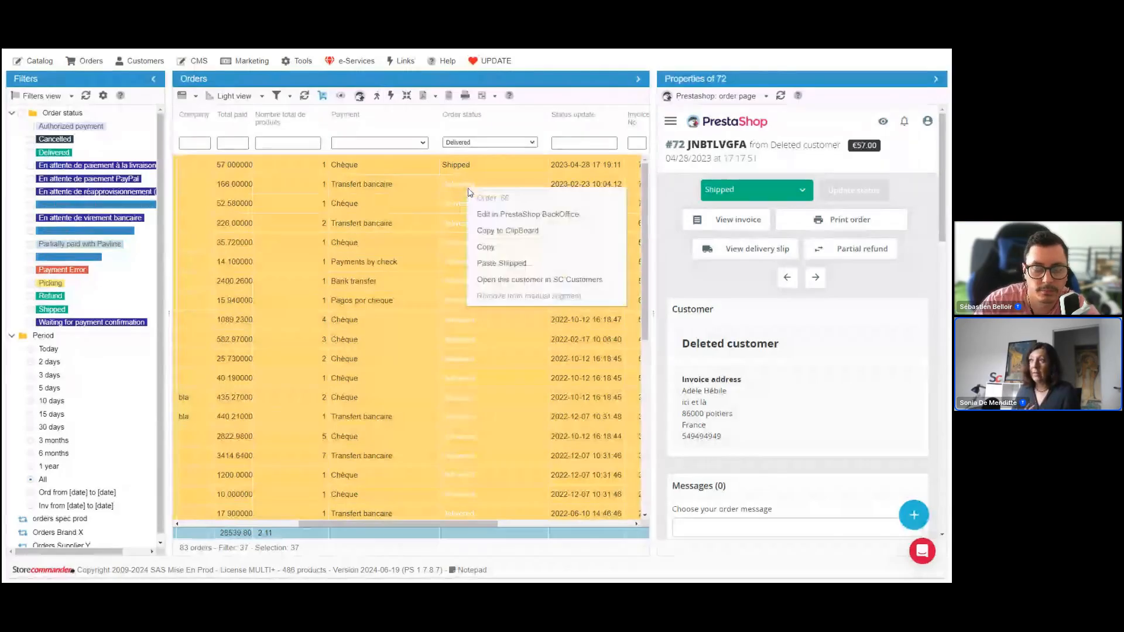
{"action": "left_click", "coordinate": [520, 265]}
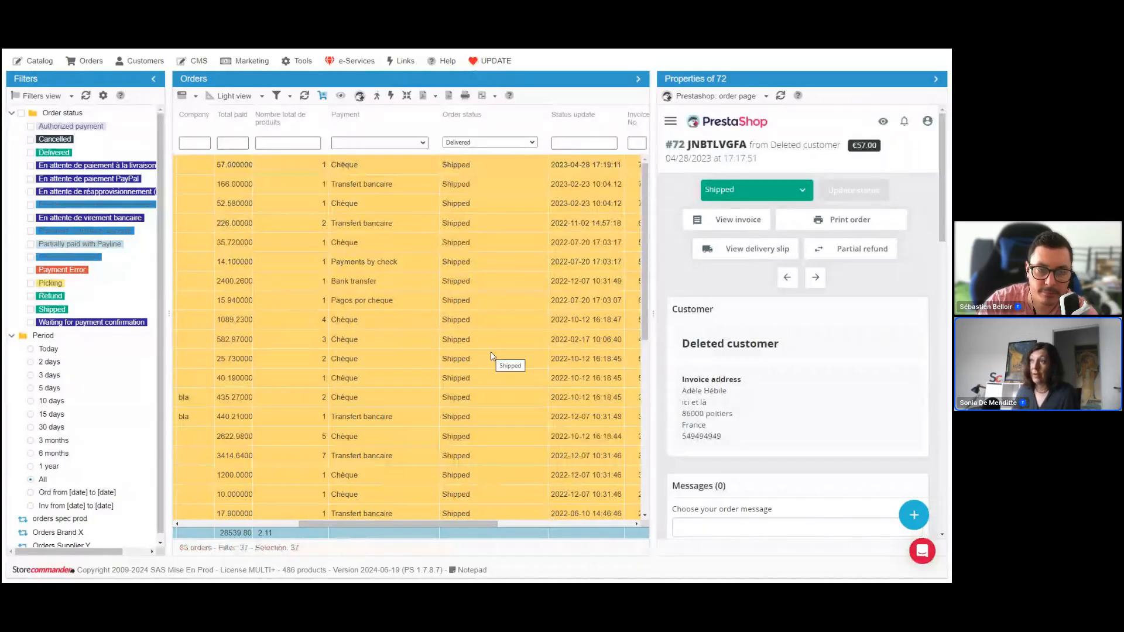
Review the updated orders, reduce the selection to the first one, and clear the Delivered filter from the Order status column
{"action": "scroll", "coordinate": [495, 352], "scroll_direction": "down", "scroll_amount": 10}
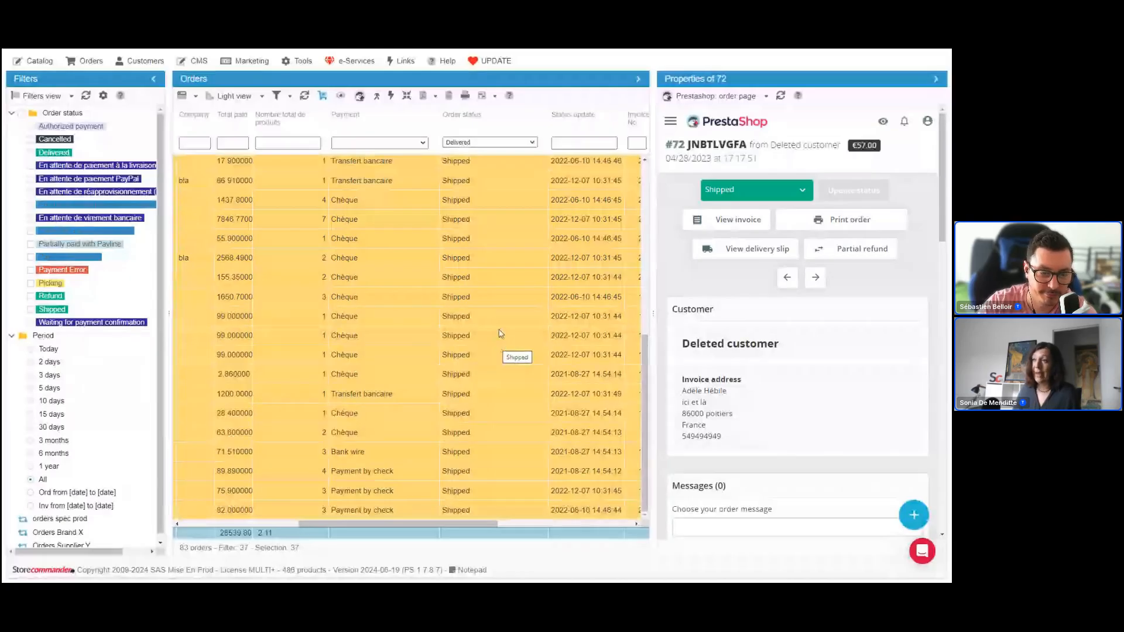
{"action": "scroll", "coordinate": [497, 333], "scroll_direction": "up", "scroll_amount": 5}
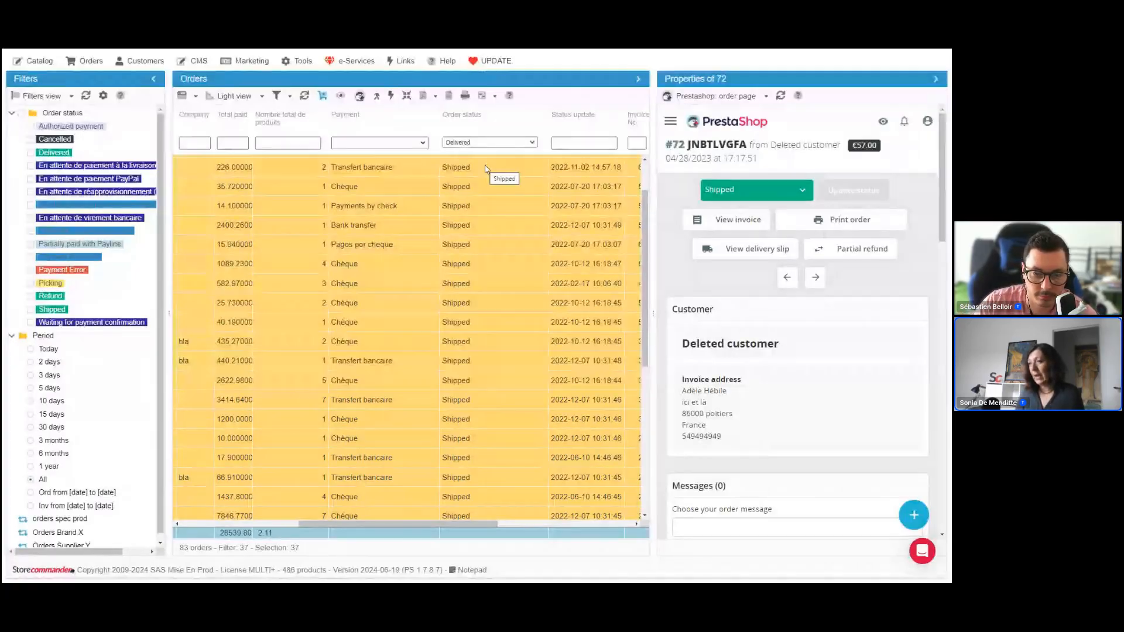
{"action": "scroll", "coordinate": [501, 173], "scroll_direction": "up", "scroll_amount": 2}
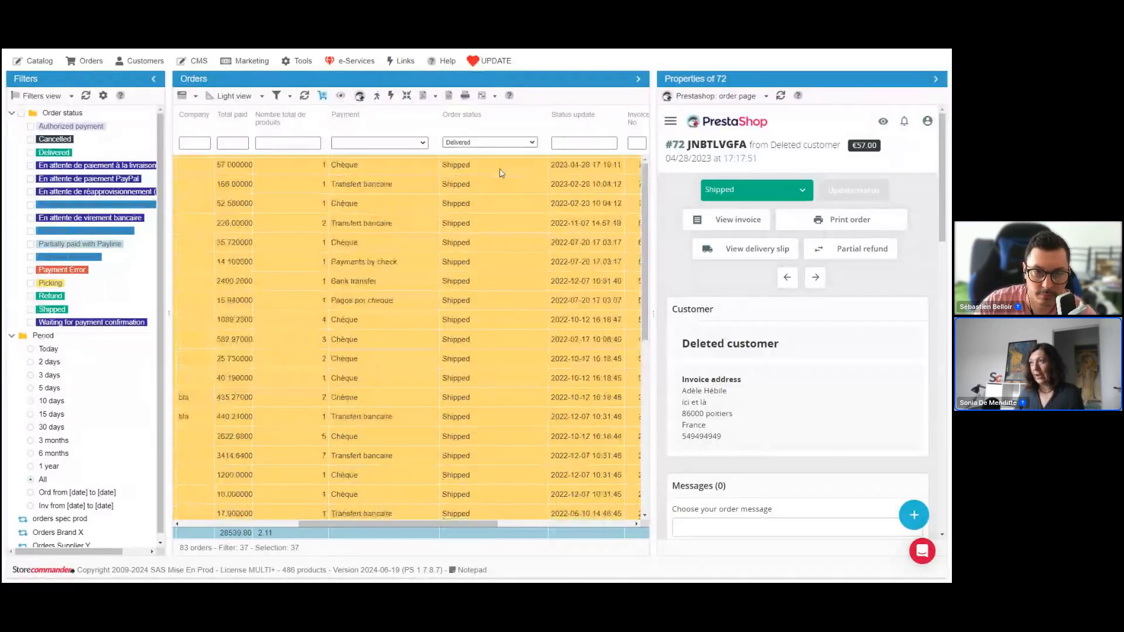
{"action": "left_click", "coordinate": [501, 173]}
{"action": "right_click", "coordinate": [501, 173]}
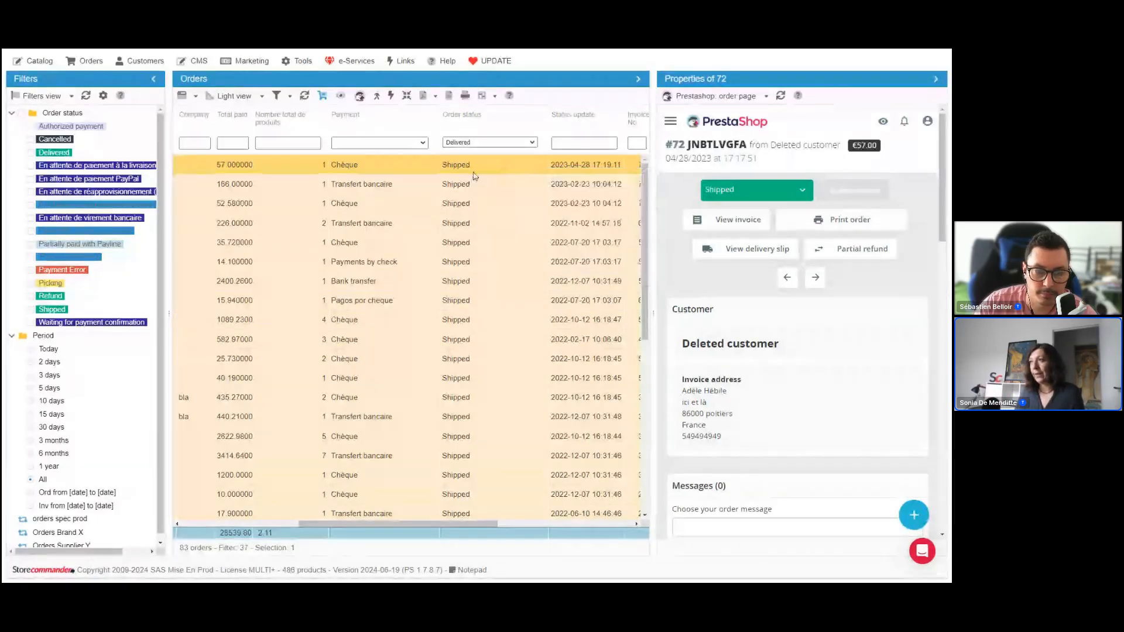
{"action": "left_click", "coordinate": [490, 142]}
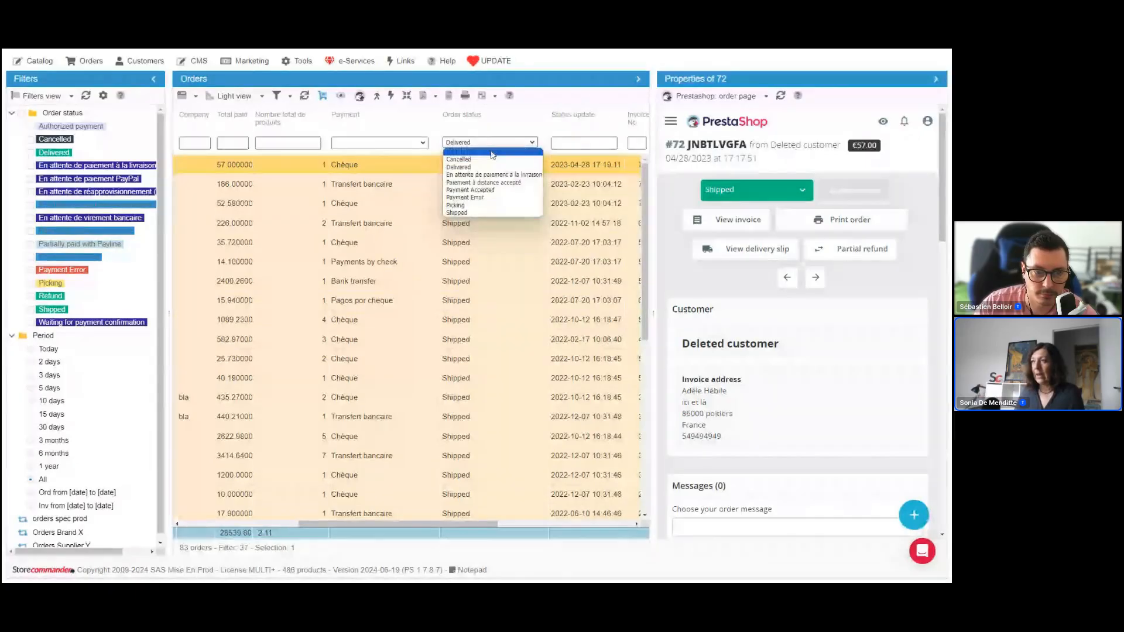
{"action": "left_click", "coordinate": [492, 155]}
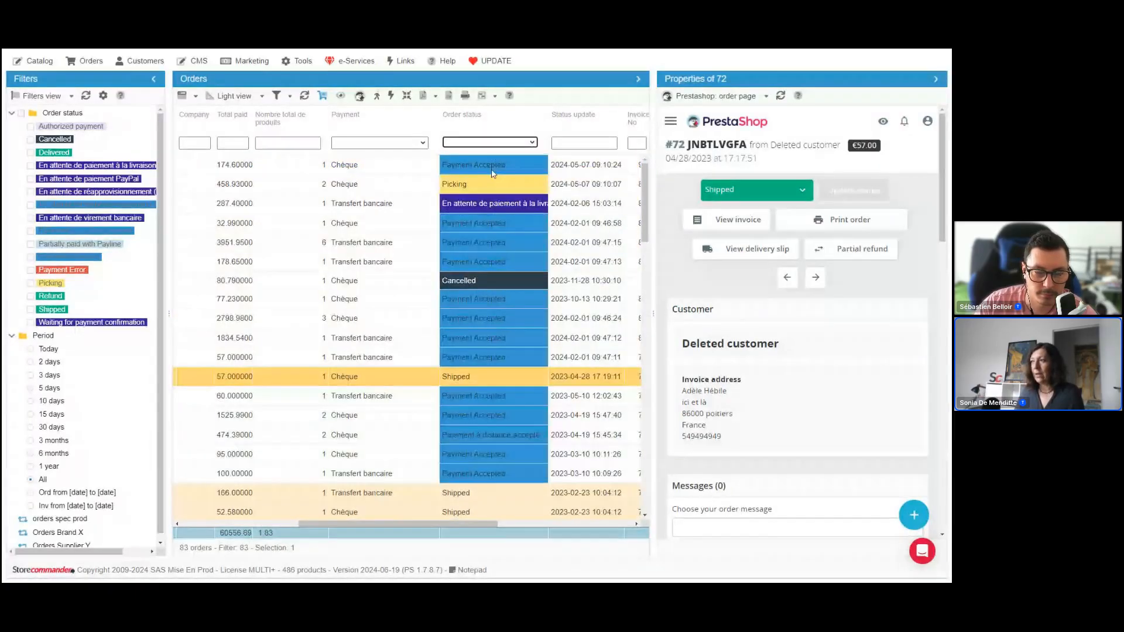
{"action": "scroll", "coordinate": [540, 352], "scroll_direction": "down", "scroll_amount": 6}
{"action": "scroll", "coordinate": [540, 352], "scroll_direction": "up", "scroll_amount": 5}
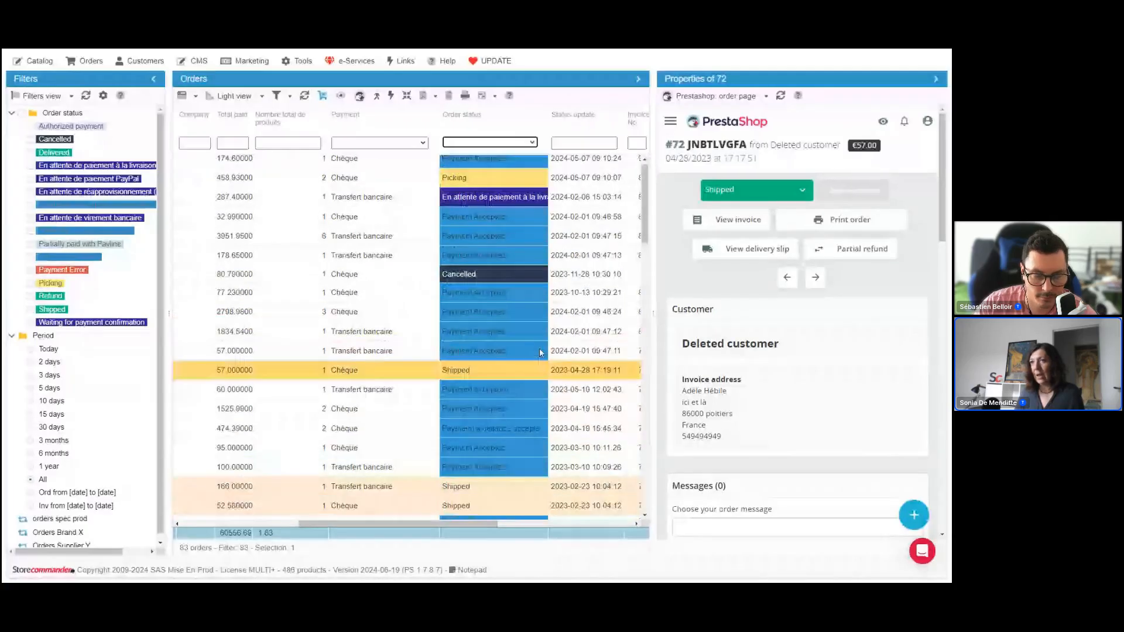
{"action": "left_click", "coordinate": [523, 144]}
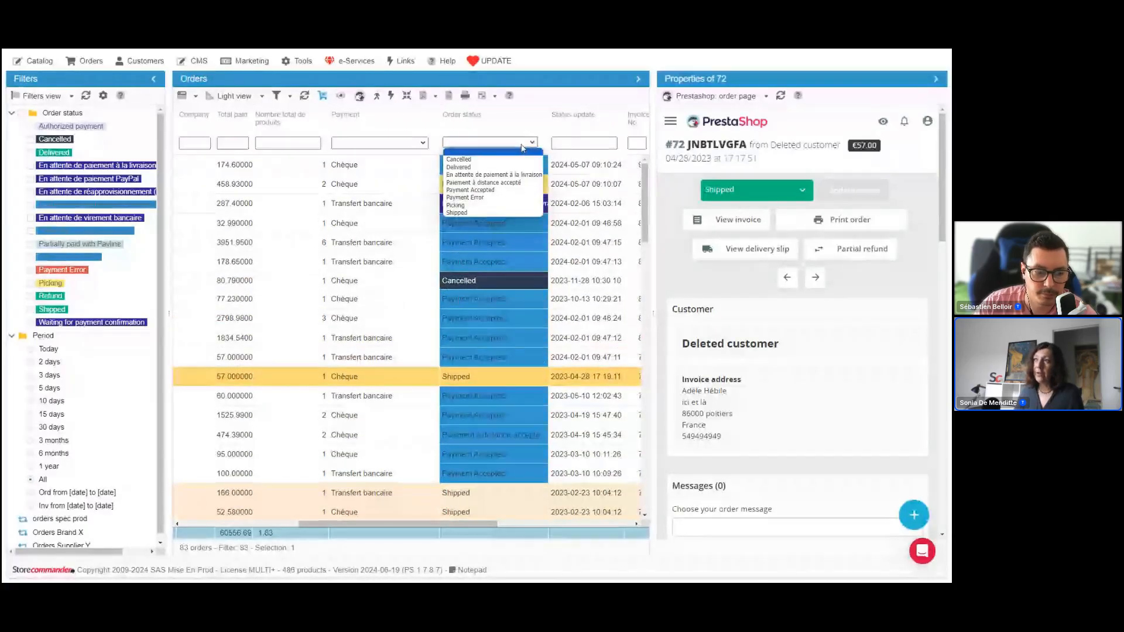
{"action": "left_click", "coordinate": [523, 146]}
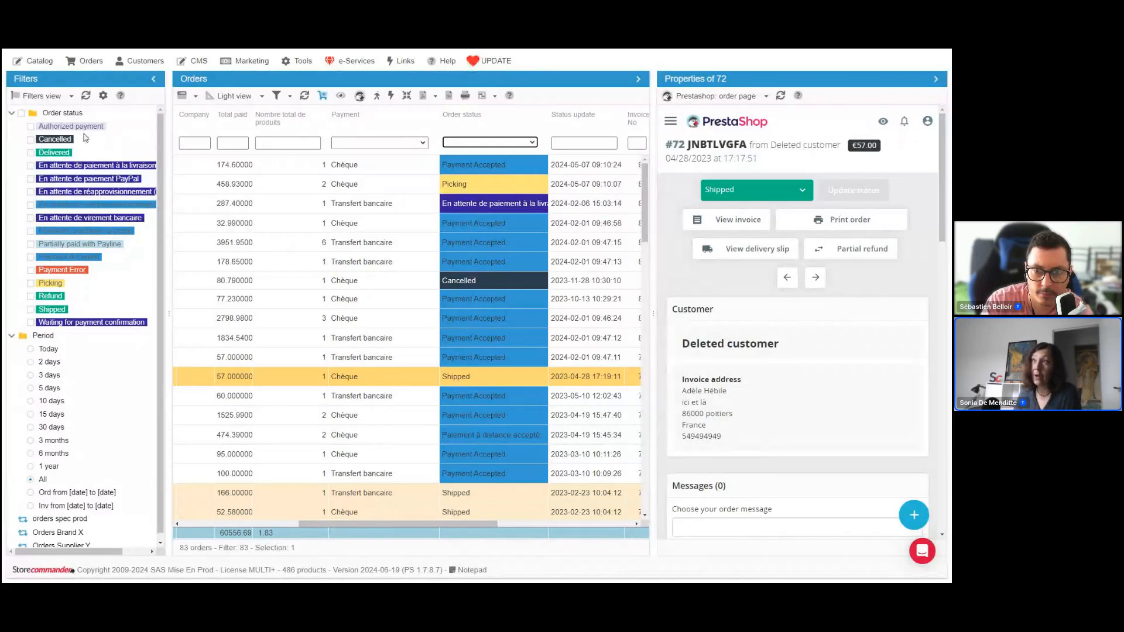
Select the 32.99 order and filter the Order status column to Payment Accepted
{"action": "left_click", "coordinate": [436, 97]}
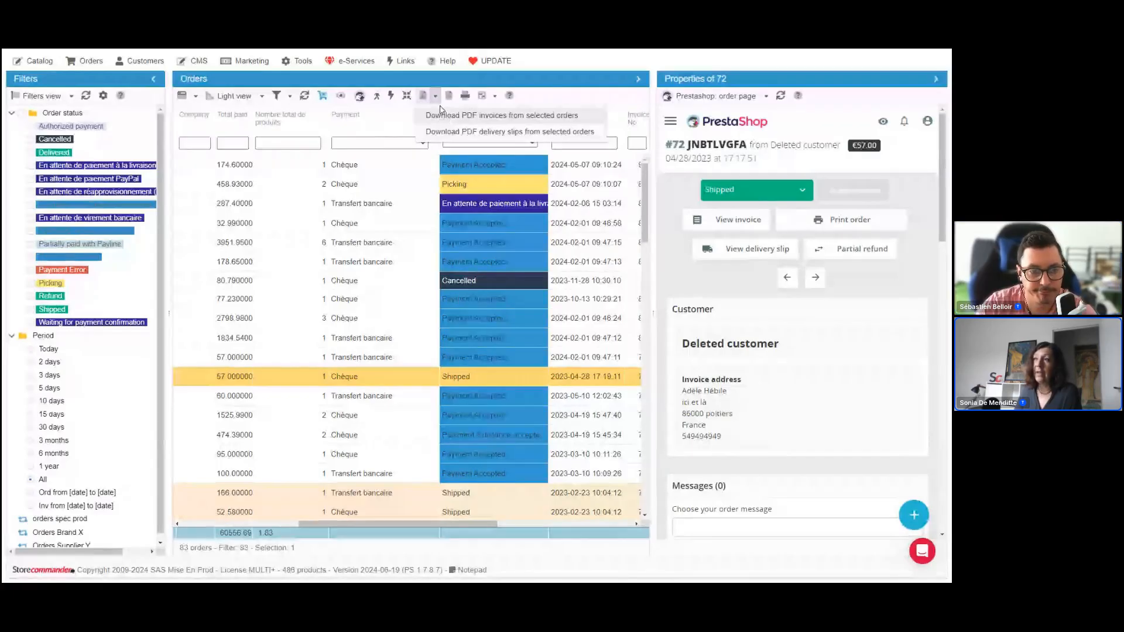
{"action": "left_click", "coordinate": [430, 224]}
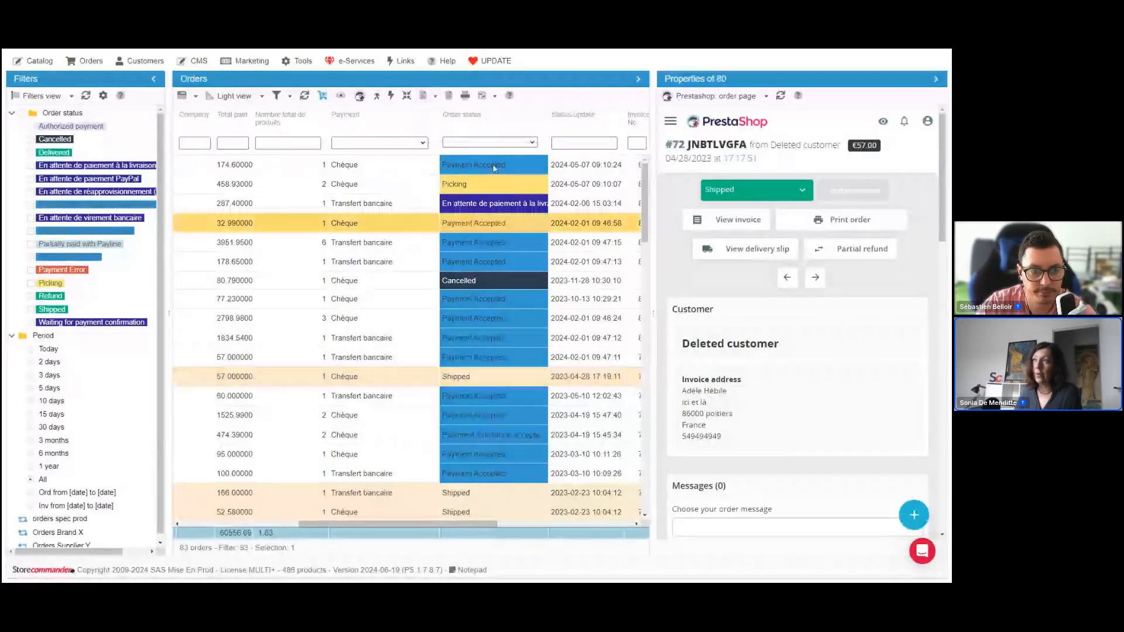
{"action": "left_click", "coordinate": [490, 142]}
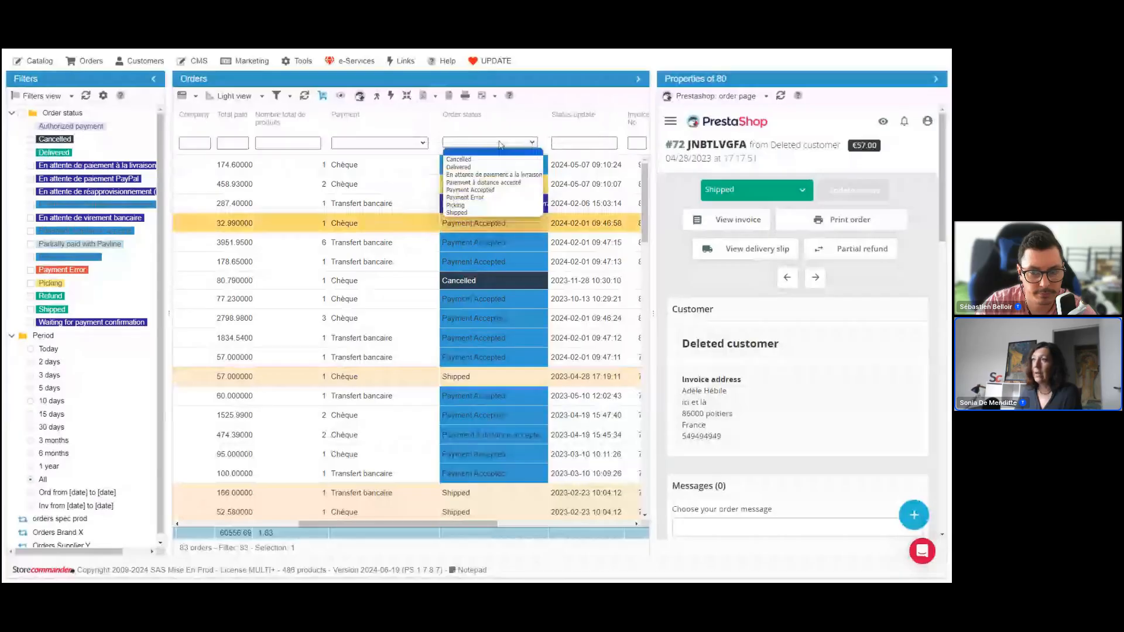
{"action": "left_click", "coordinate": [497, 191]}
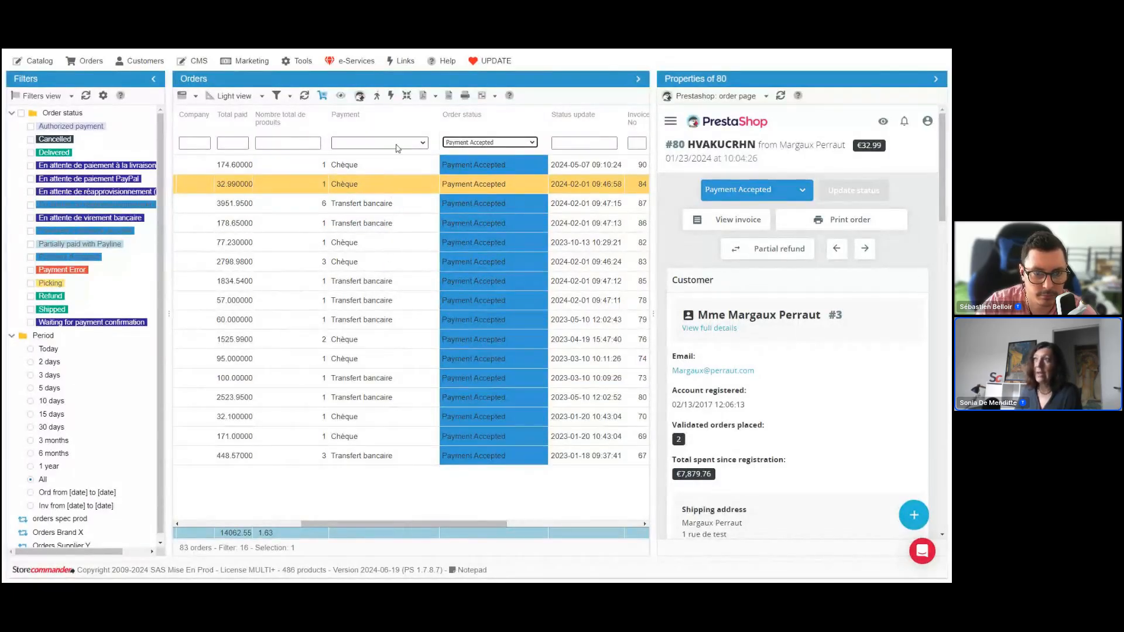
Select all the Payment Accepted orders and show the download options for their PDF invoices and delivery slips
{"action": "left_click", "coordinate": [436, 97]}
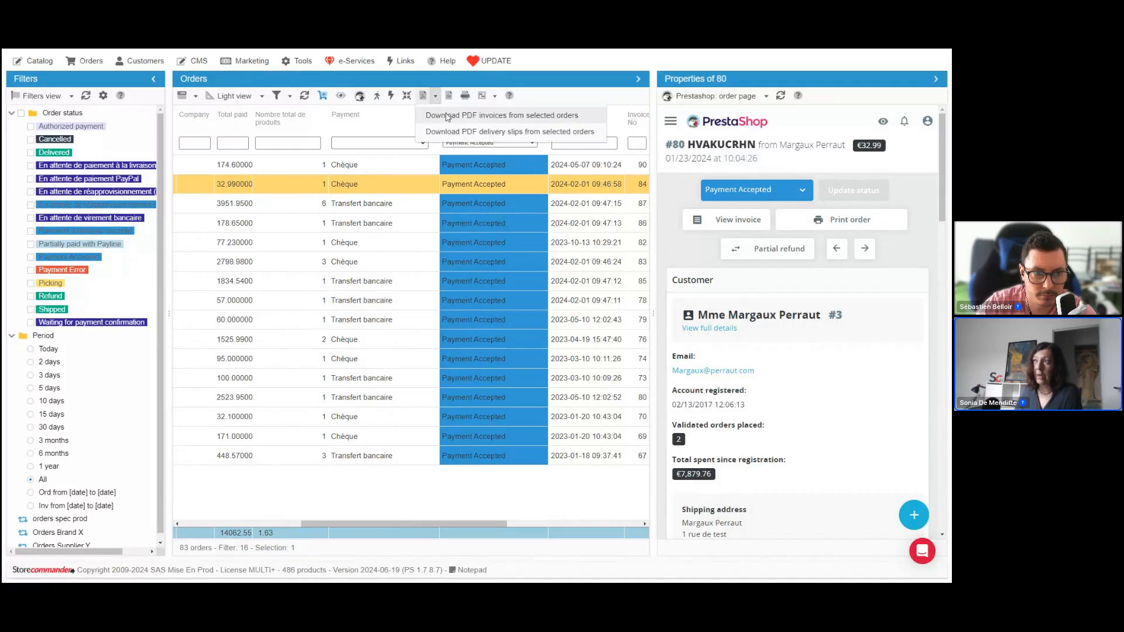
{"action": "left_click", "coordinate": [392, 98]}
{"action": "left_click", "coordinate": [392, 97]}
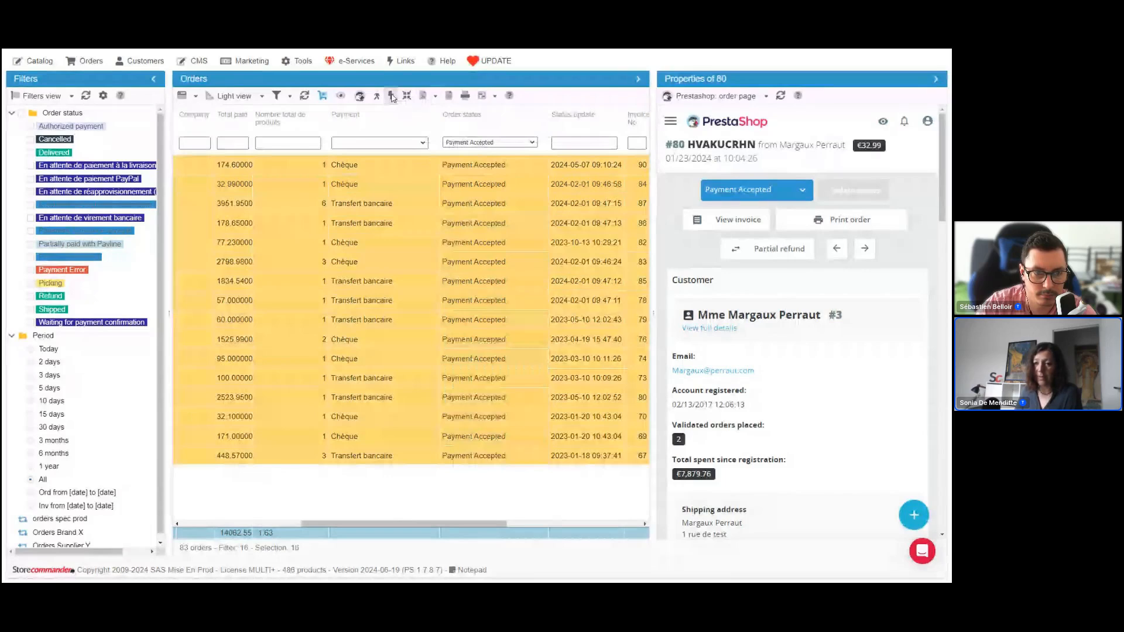
{"action": "left_click", "coordinate": [435, 96]}
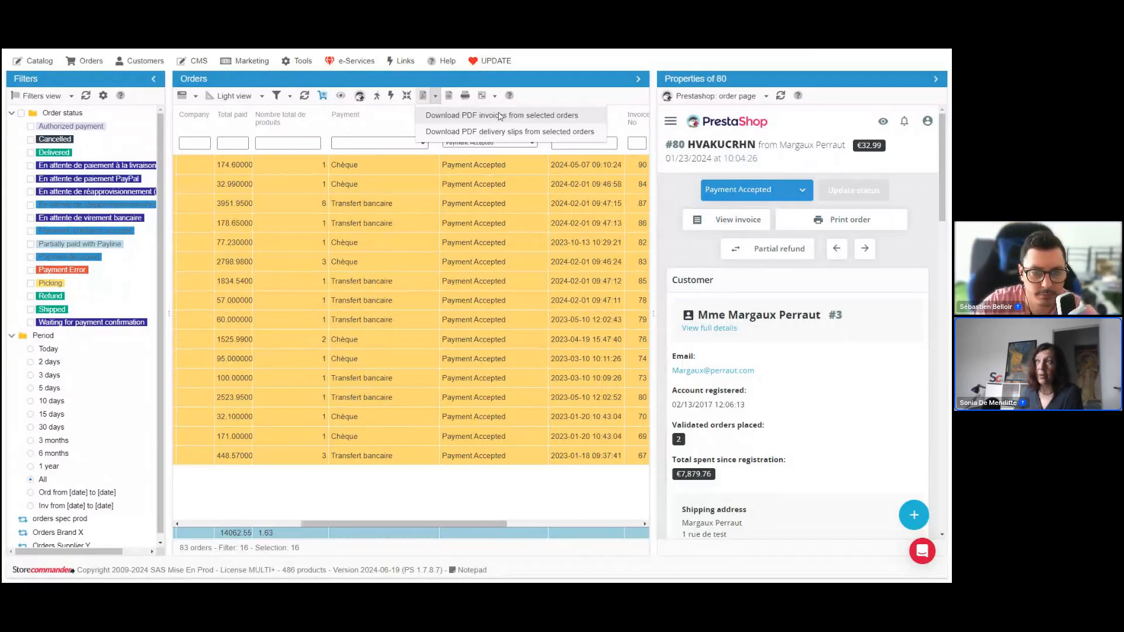
Reduce the selection to the first order and clear the Payment Accepted filter to list all orders
{"action": "left_click", "coordinate": [507, 170]}
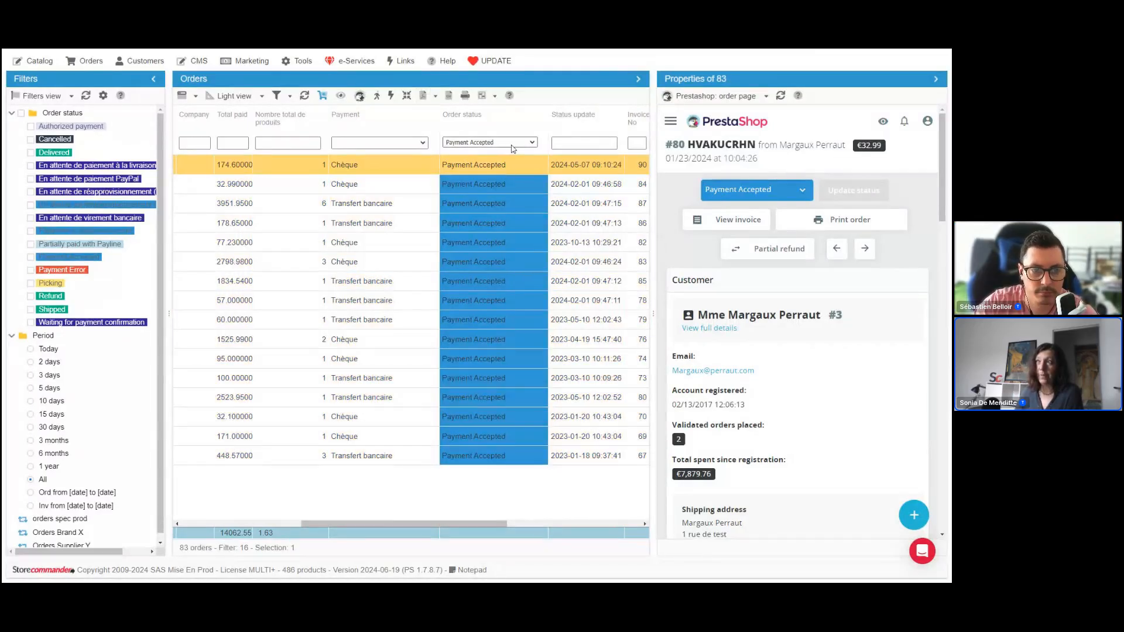
{"action": "left_click", "coordinate": [516, 143]}
{"action": "left_click", "coordinate": [489, 150]}
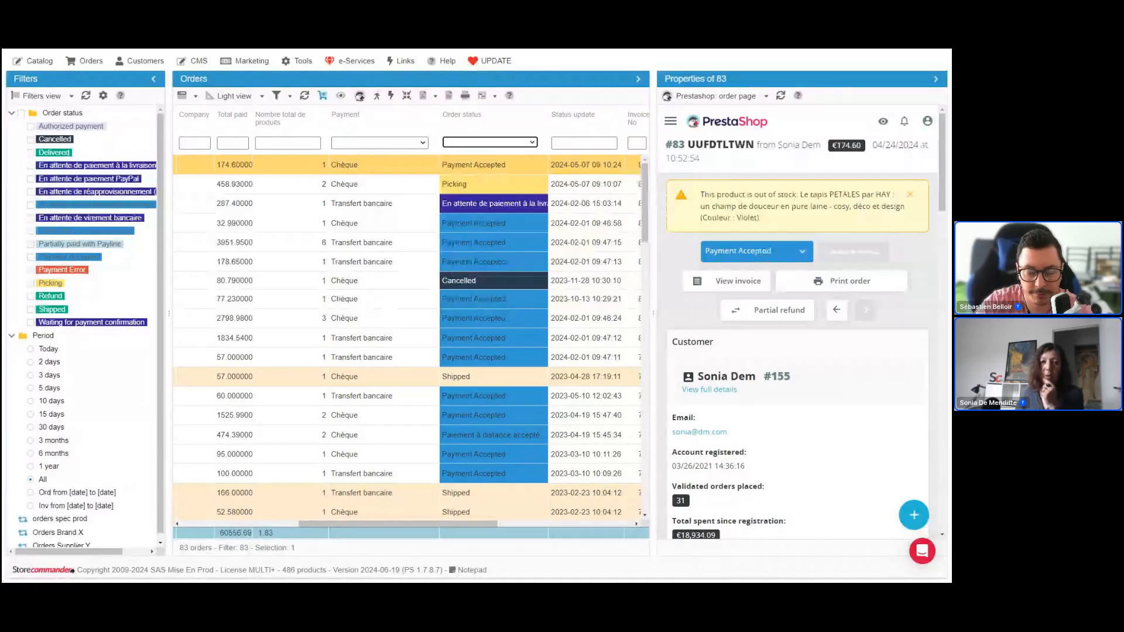
Collapse the Properties pane so the Orders grid shows the invoice, delivery, stock, PDF and note columns
{"action": "key", "text": "alt+Tab"}
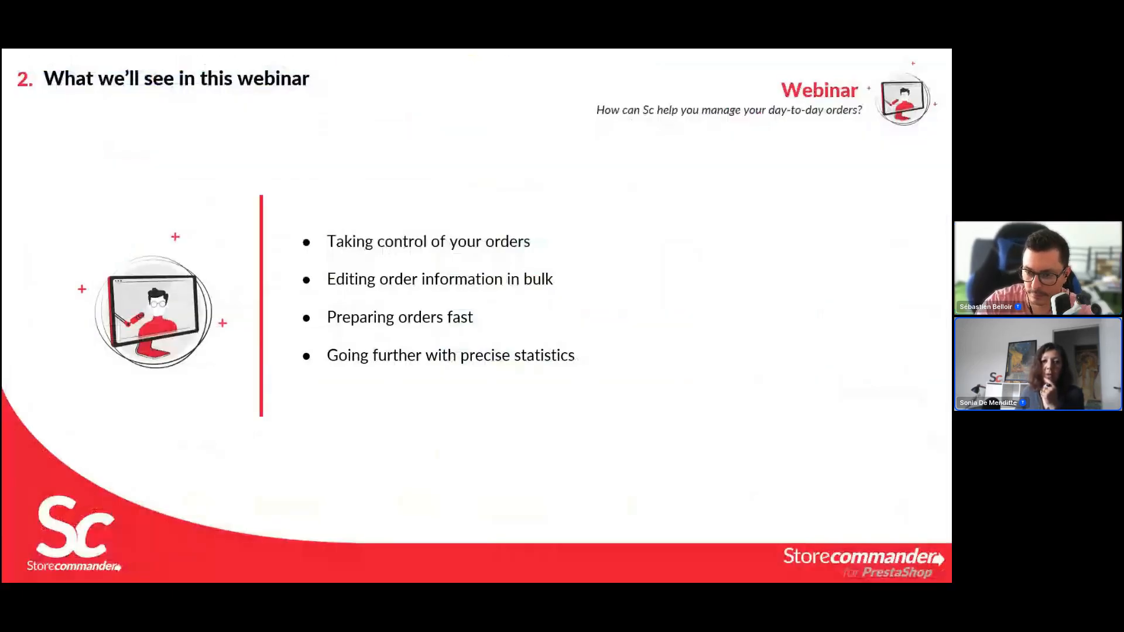
{"action": "key", "text": "alt+Tab"}
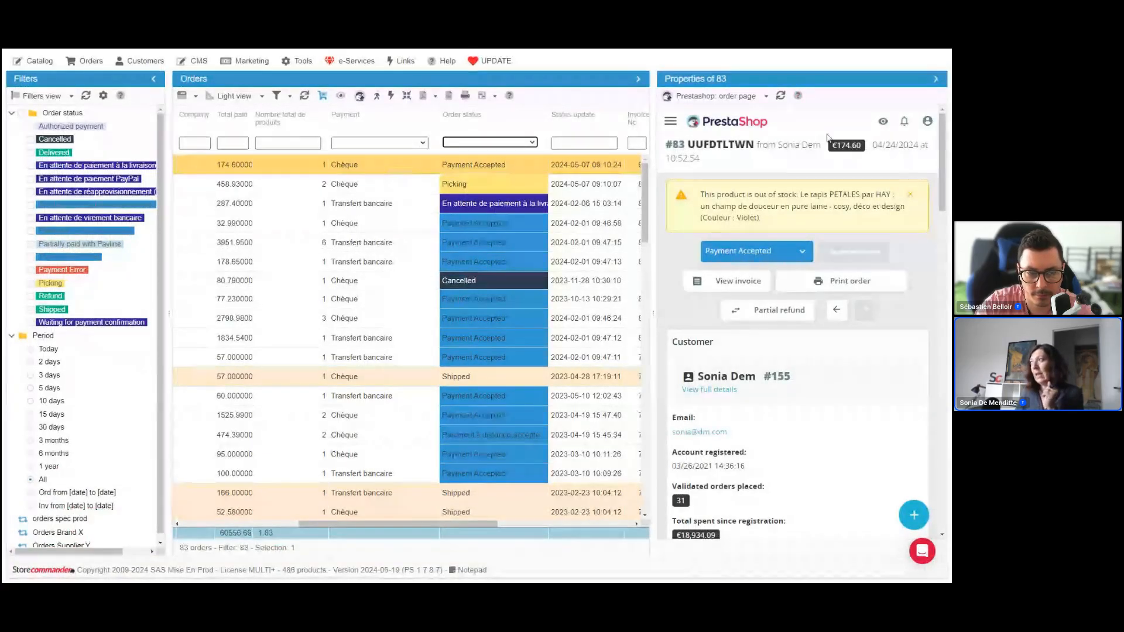
{"action": "left_click", "coordinate": [937, 82]}
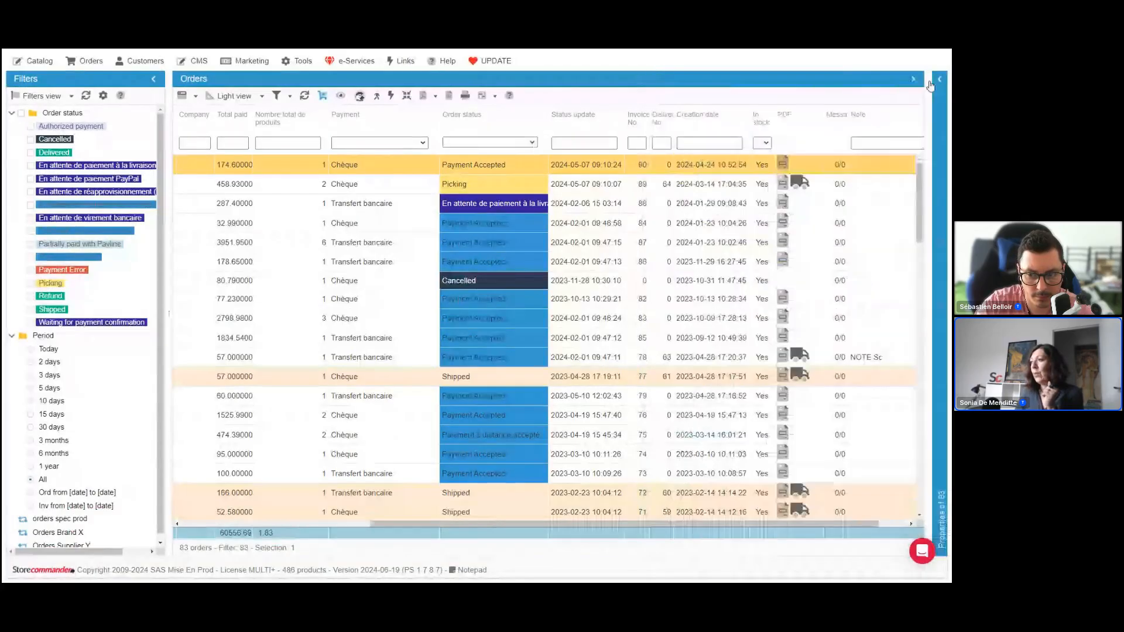
Widen the In stock column in the Orders grid and select the out-of-stock order with invoice number 21
{"action": "left_click_drag", "start_coordinate": [728, 523], "coordinate": [756, 520]}
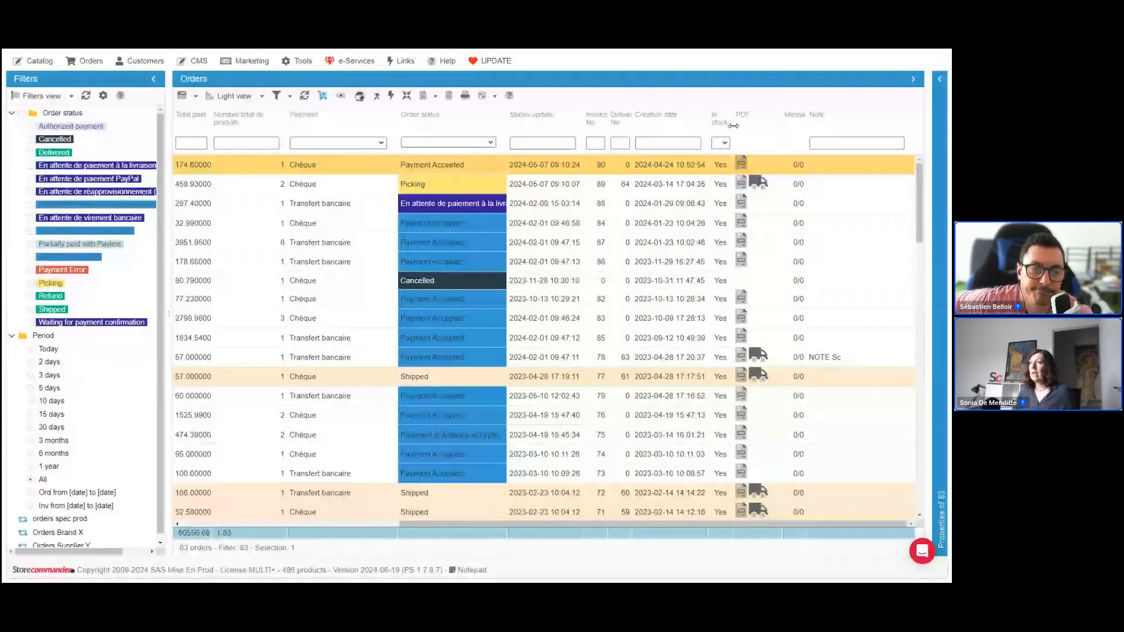
{"action": "left_click_drag", "start_coordinate": [733, 125], "coordinate": [764, 126]}
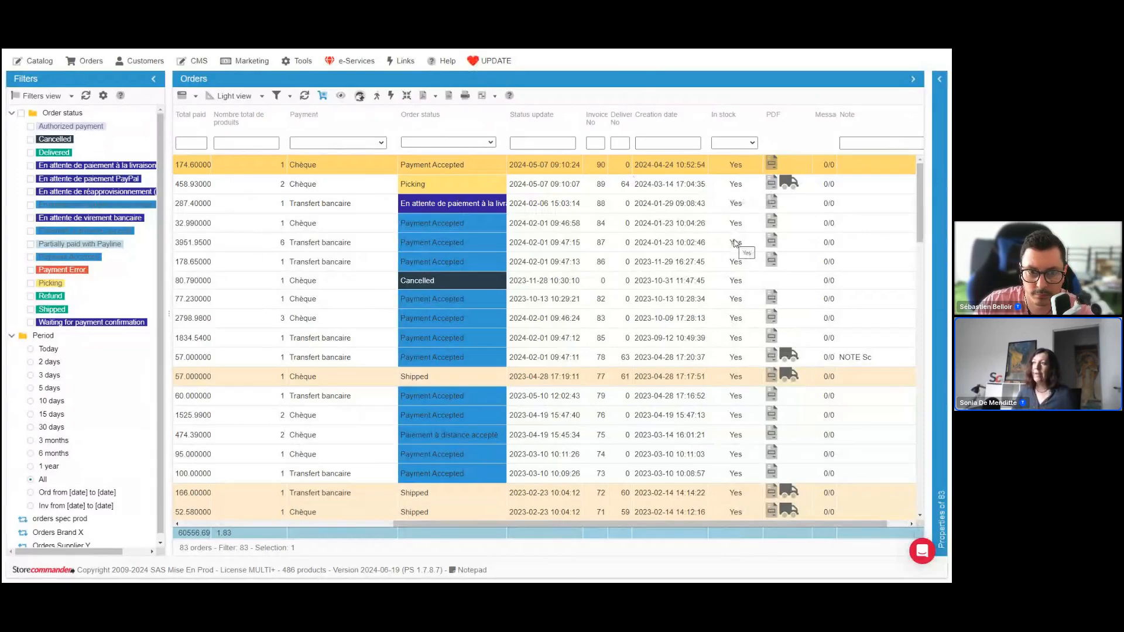
{"action": "scroll", "coordinate": [734, 243], "scroll_direction": "down", "scroll_amount": 1}
{"action": "scroll", "coordinate": [735, 243], "scroll_direction": "down", "scroll_amount": 2}
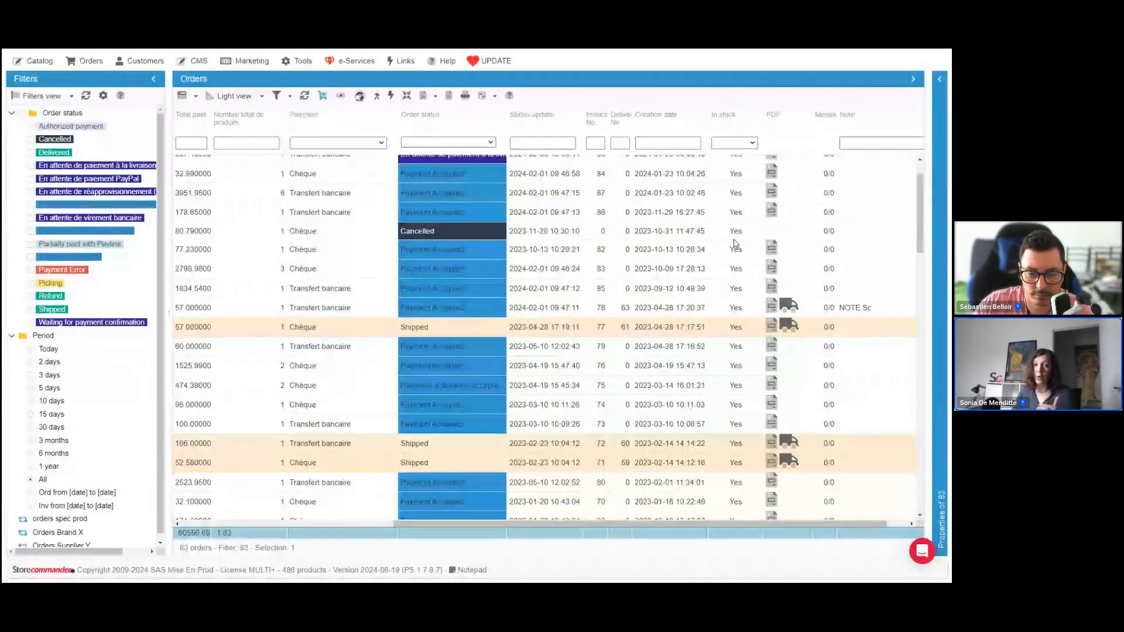
{"action": "scroll", "coordinate": [735, 244], "scroll_direction": "down", "scroll_amount": 5}
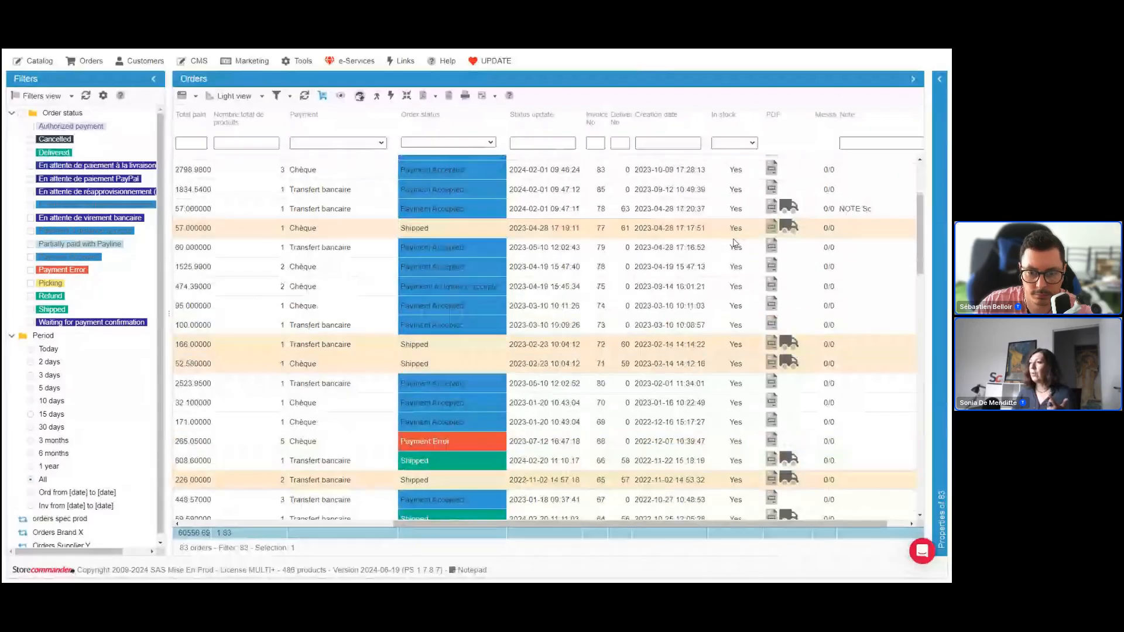
{"action": "scroll", "coordinate": [735, 244], "scroll_direction": "down", "scroll_amount": 15}
{"action": "scroll", "coordinate": [734, 243], "scroll_direction": "down", "scroll_amount": 20}
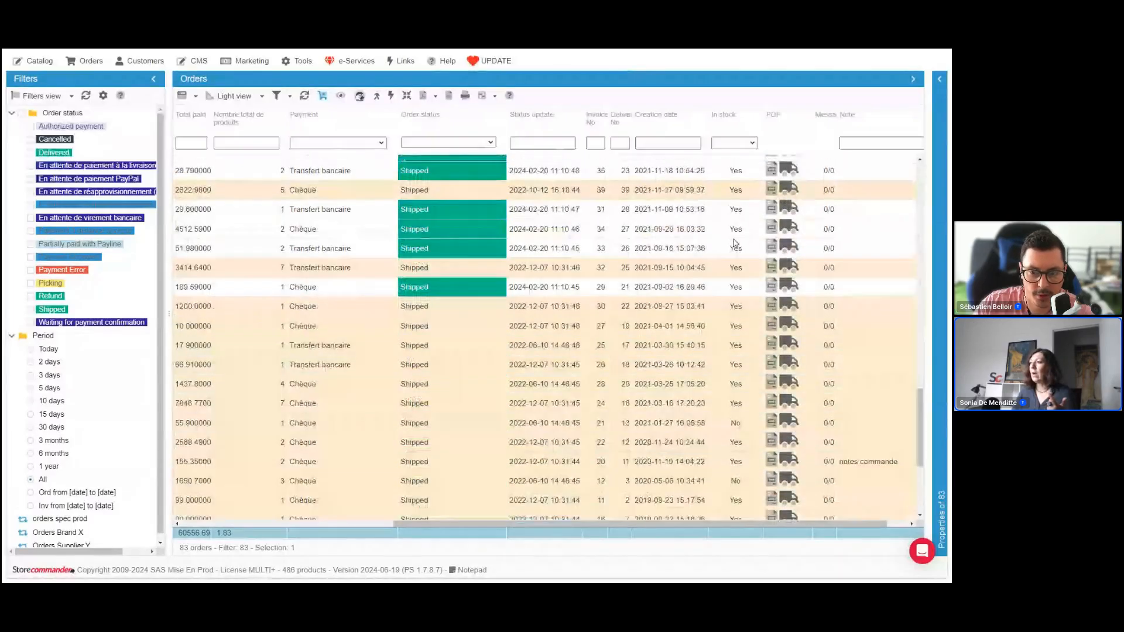
{"action": "scroll", "coordinate": [735, 243], "scroll_direction": "down", "scroll_amount": 10}
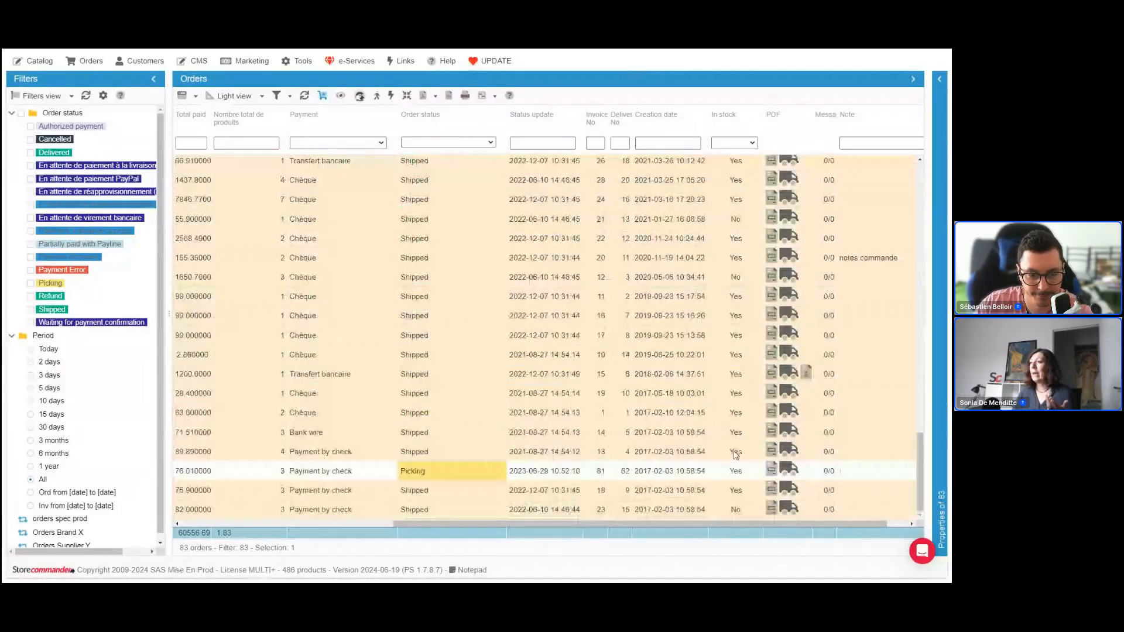
{"action": "left_click", "coordinate": [736, 413]}
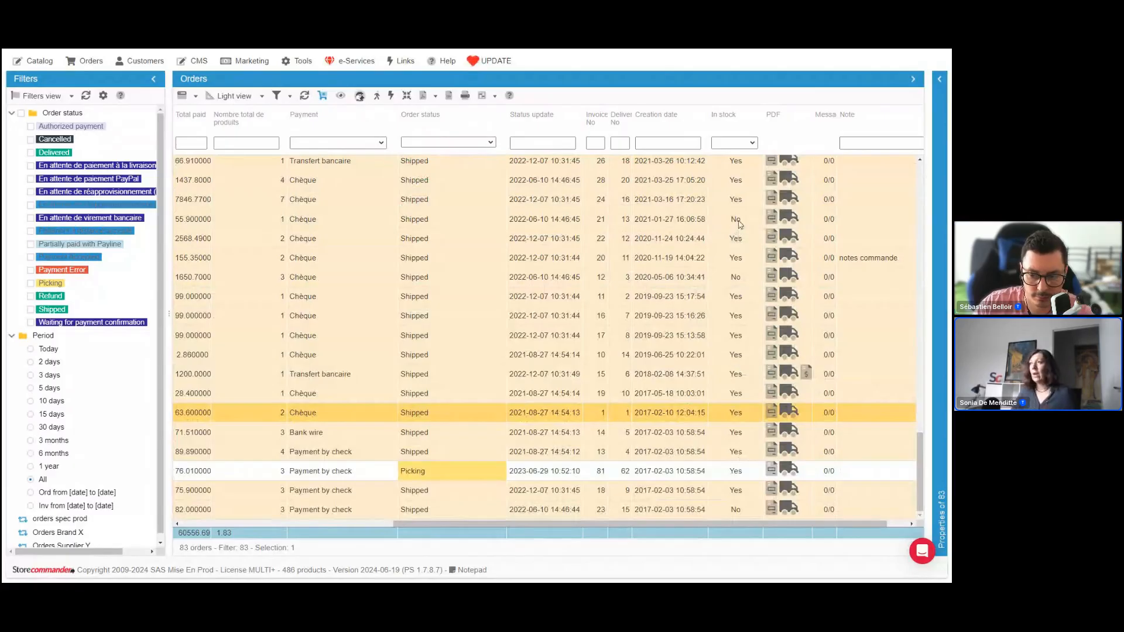
{"action": "left_click", "coordinate": [739, 221]}
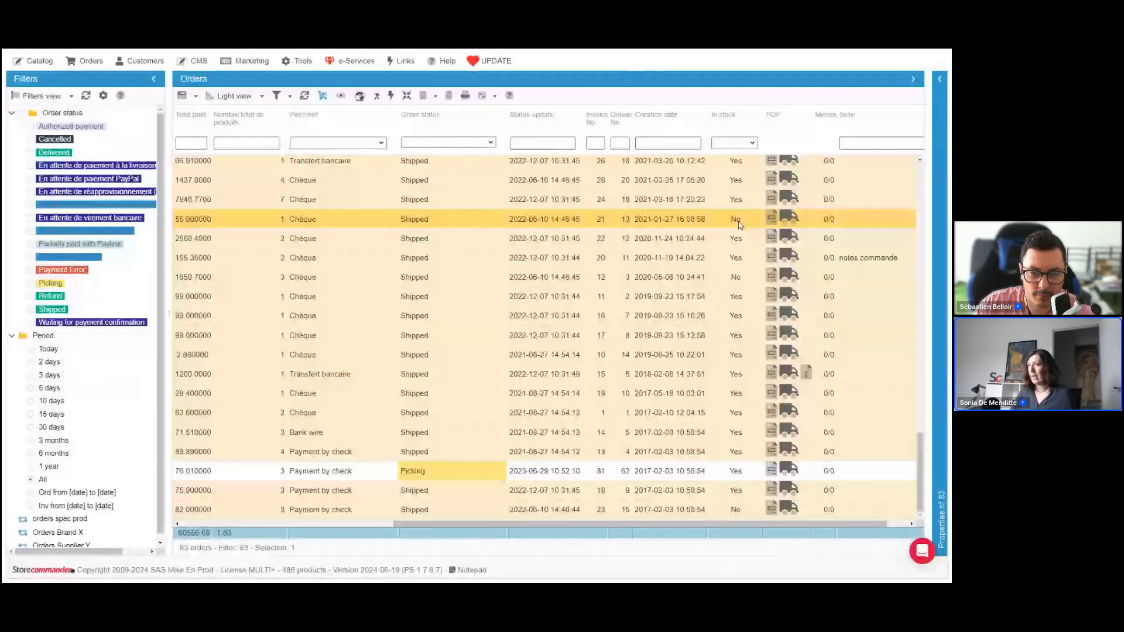
Reload the orders page with the Properties pane collapsed and select the out-of-stock order with invoice number 21 again
{"action": "key", "text": "F5"}
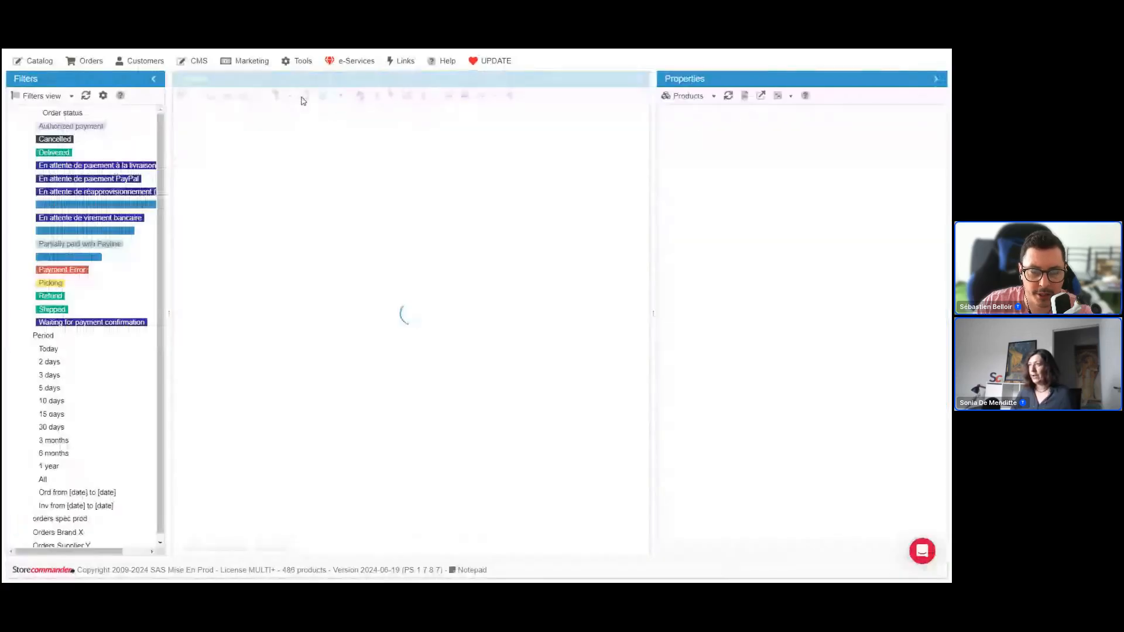
{"action": "left_click", "coordinate": [935, 79]}
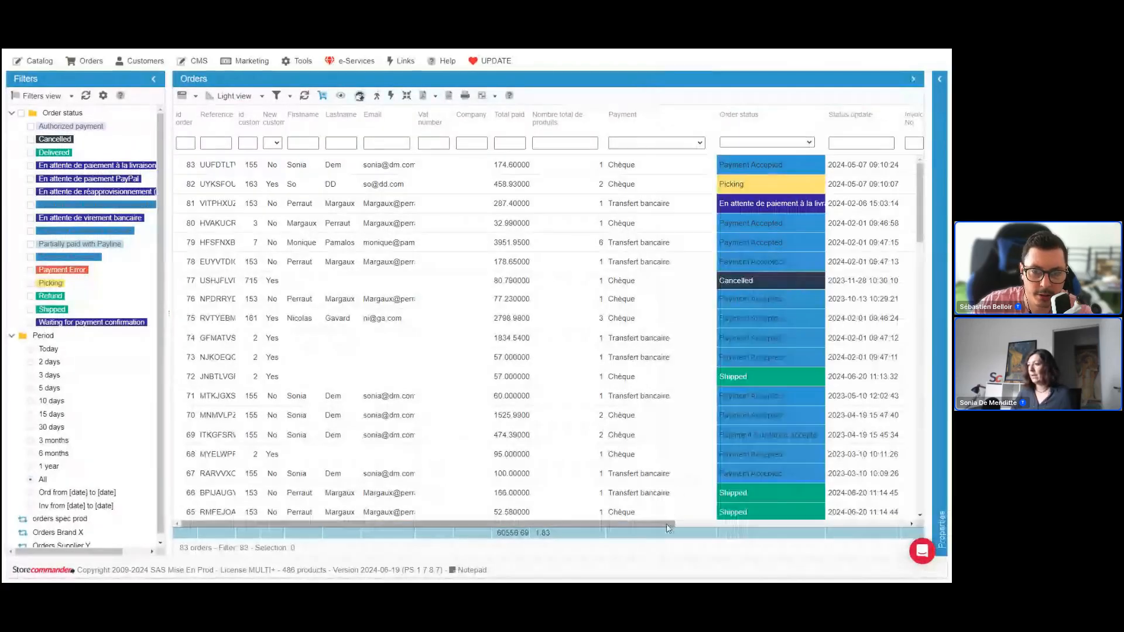
{"action": "left_click_drag", "start_coordinate": [669, 524], "coordinate": [869, 524]}
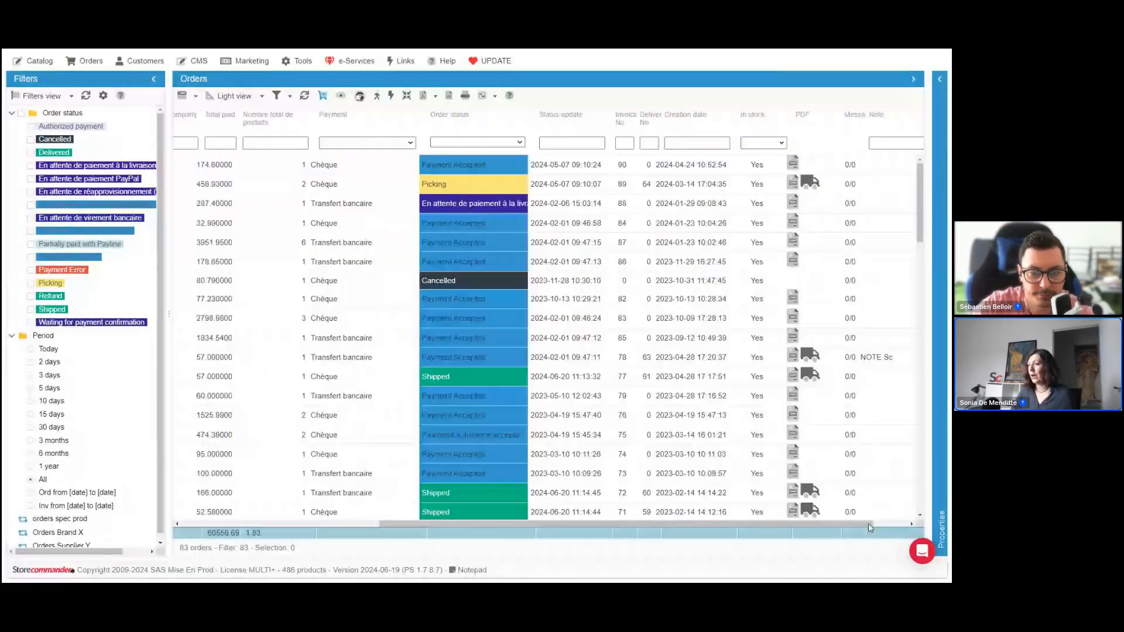
{"action": "scroll", "coordinate": [767, 271], "scroll_direction": "down", "scroll_amount": 10}
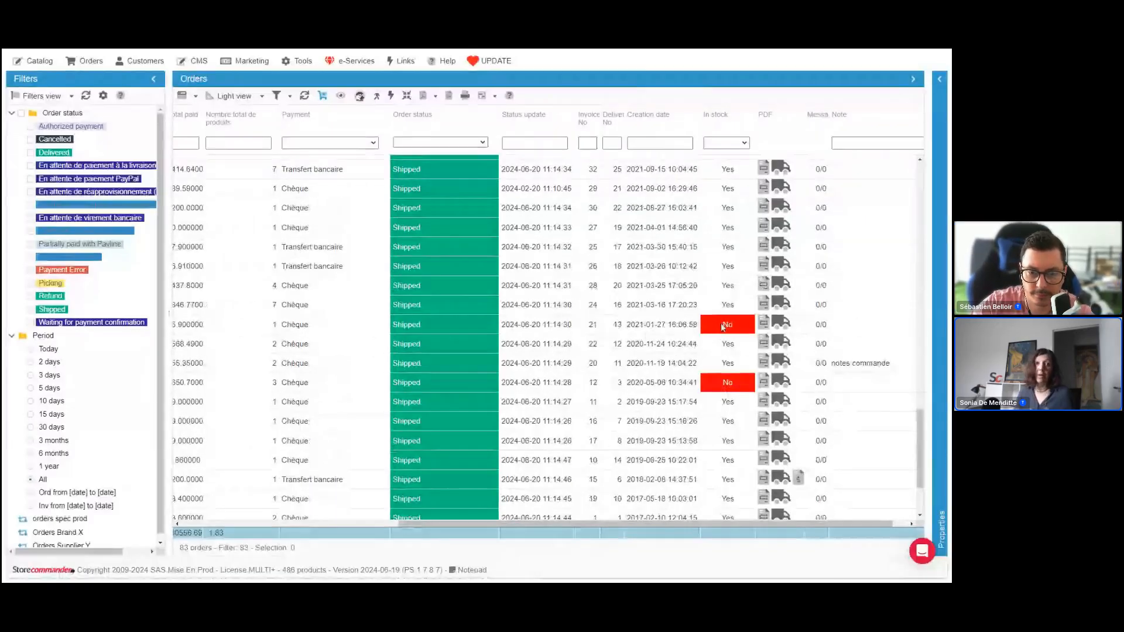
{"action": "left_click", "coordinate": [642, 326]}
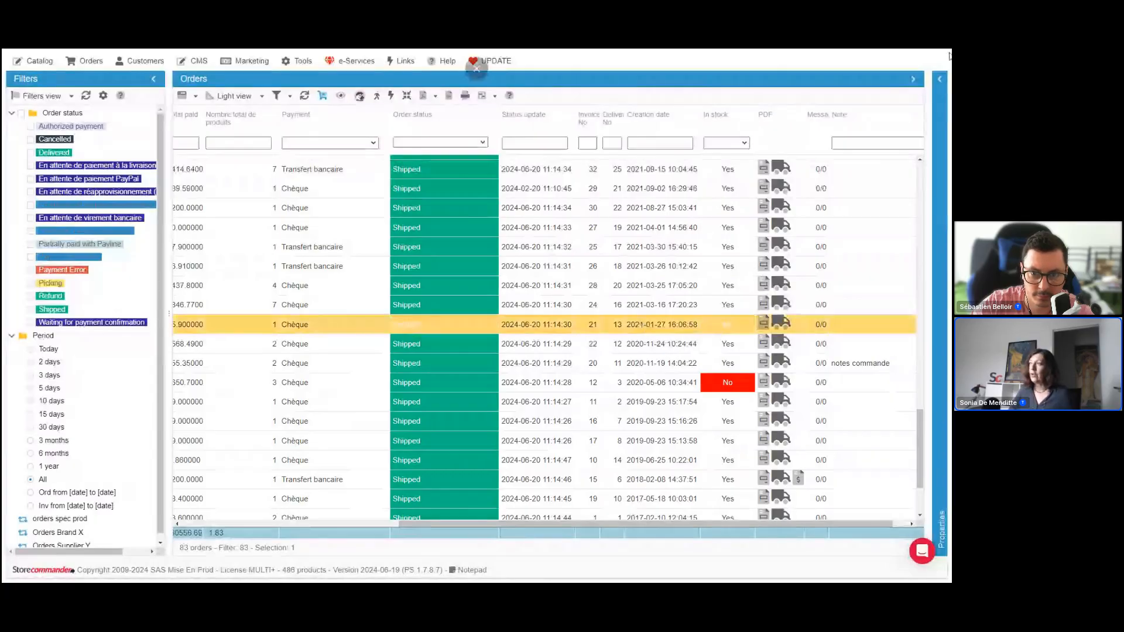
Expand the Properties pane, select the order's product line and widen its Current qty in stock column
{"action": "left_click", "coordinate": [940, 78]}
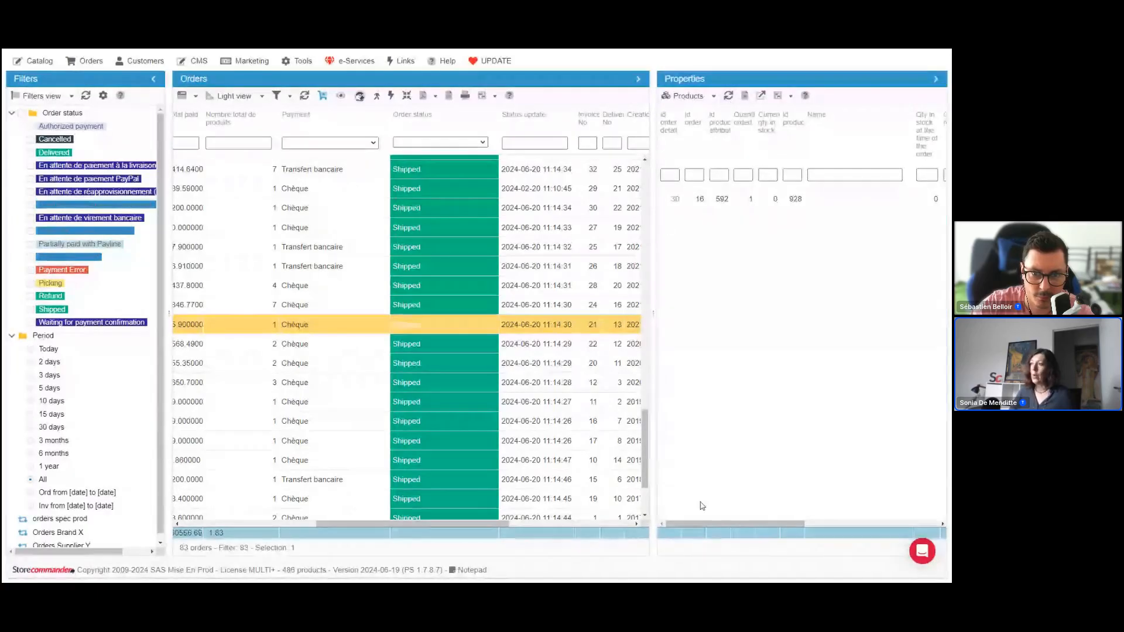
{"action": "left_click", "coordinate": [760, 199]}
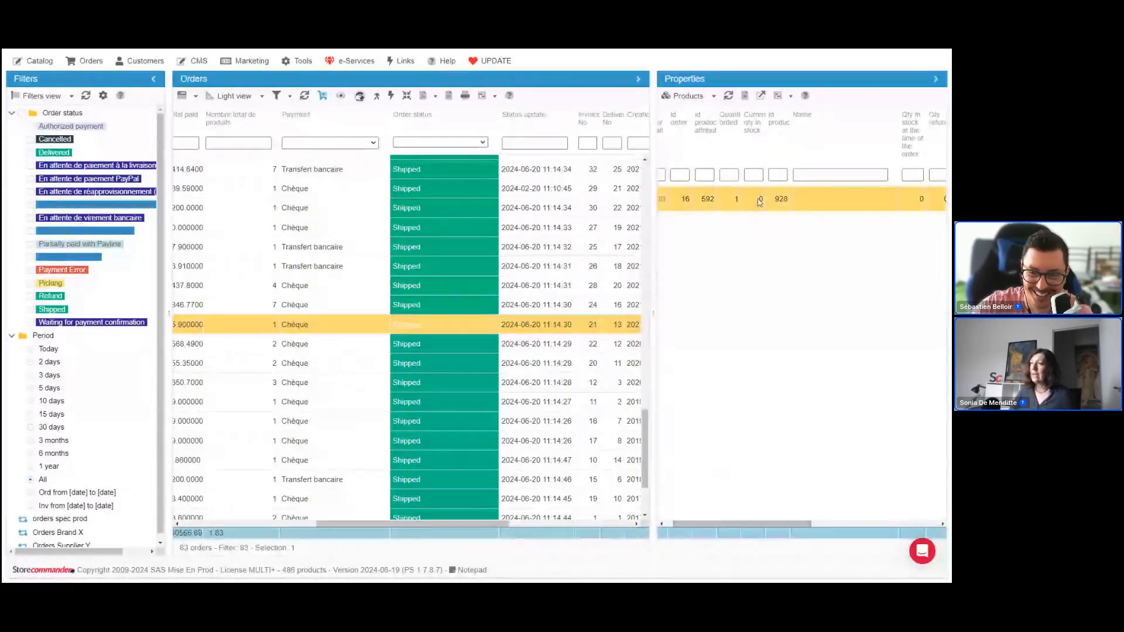
{"action": "left_click_drag", "start_coordinate": [766, 143], "coordinate": [795, 143]}
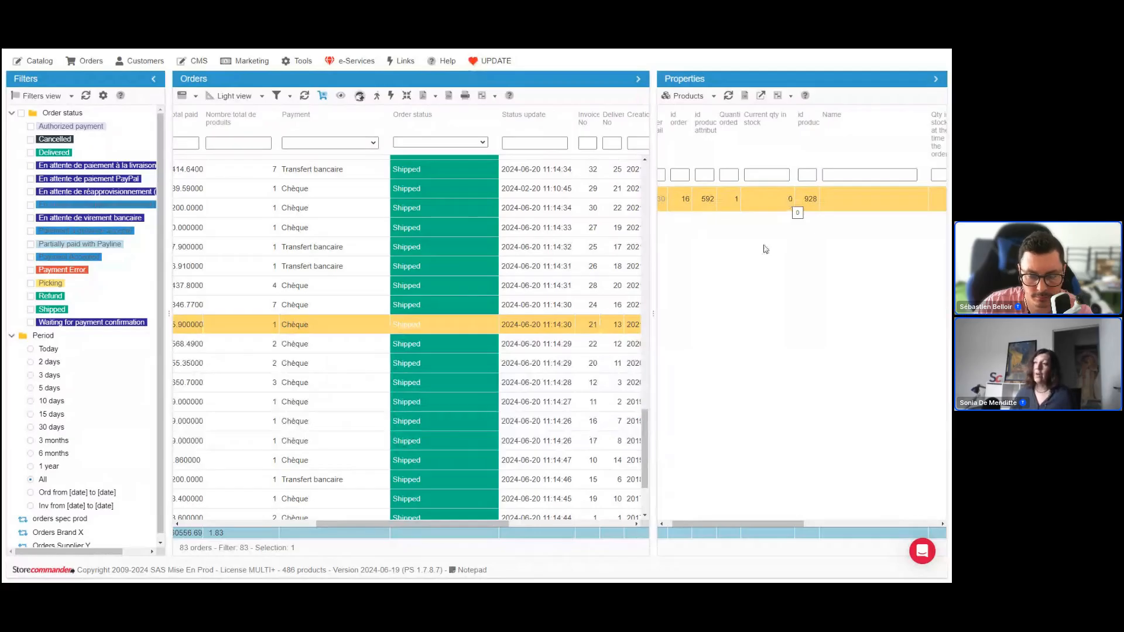
Select the out-of-stock order with invoice number 12 and its DIVA sofa product line
{"action": "left_click_drag", "start_coordinate": [507, 525], "coordinate": [601, 528]}
{"action": "left_click", "coordinate": [444, 385]}
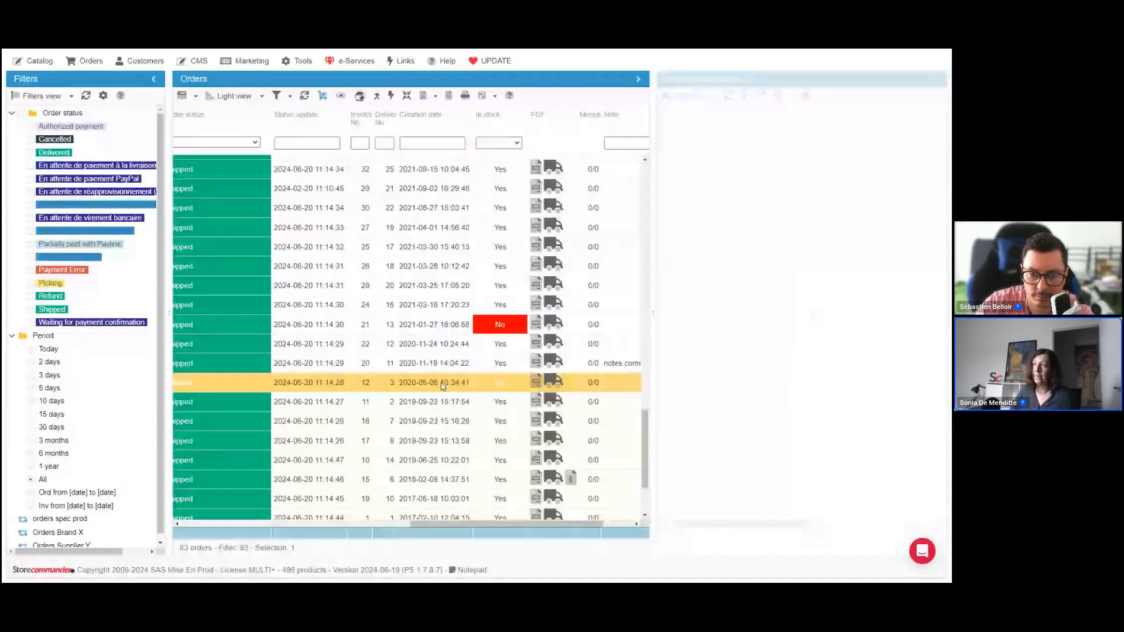
{"action": "left_click", "coordinate": [799, 225]}
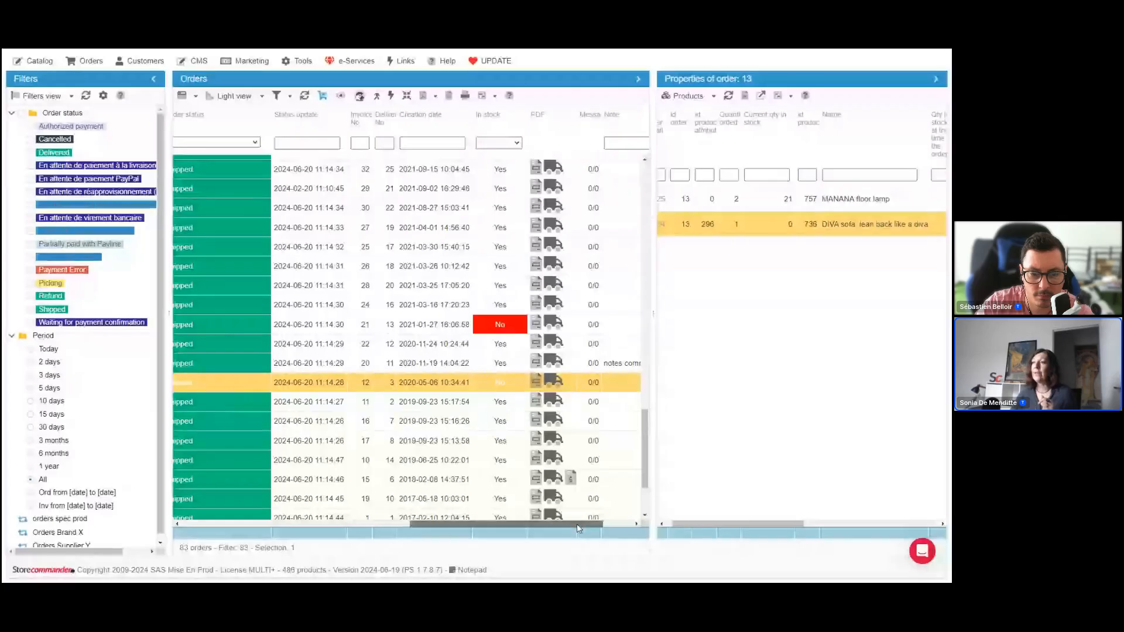
Widen the Message column in the Orders grid and select the first order in the list
{"action": "left_click_drag", "start_coordinate": [577, 529], "coordinate": [607, 528]}
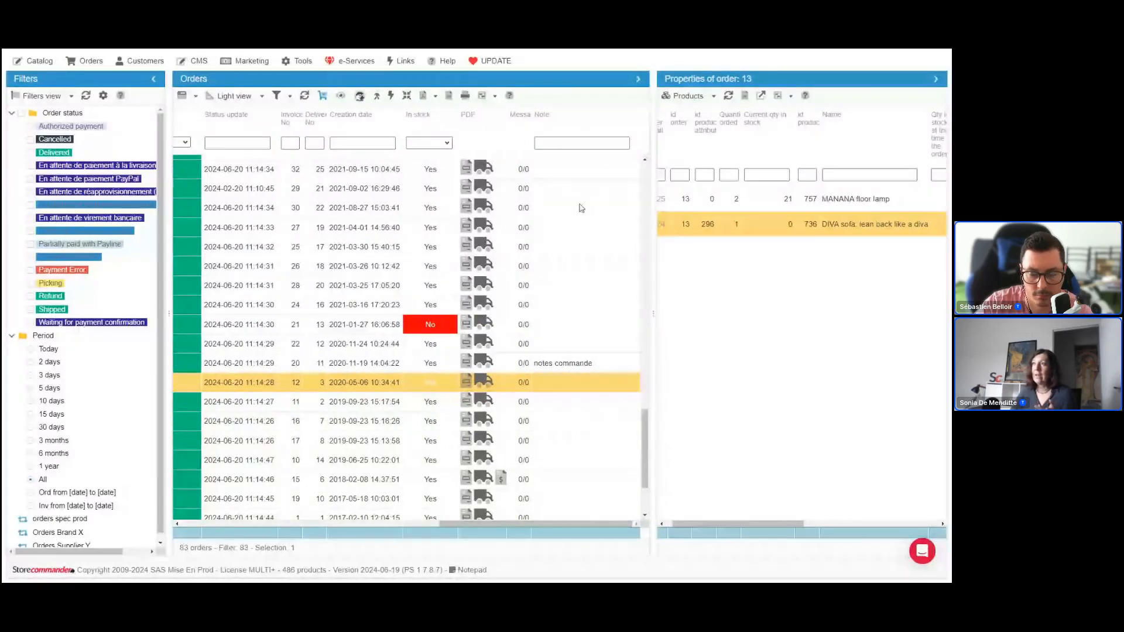
{"action": "left_click_drag", "start_coordinate": [531, 140], "coordinate": [564, 139]}
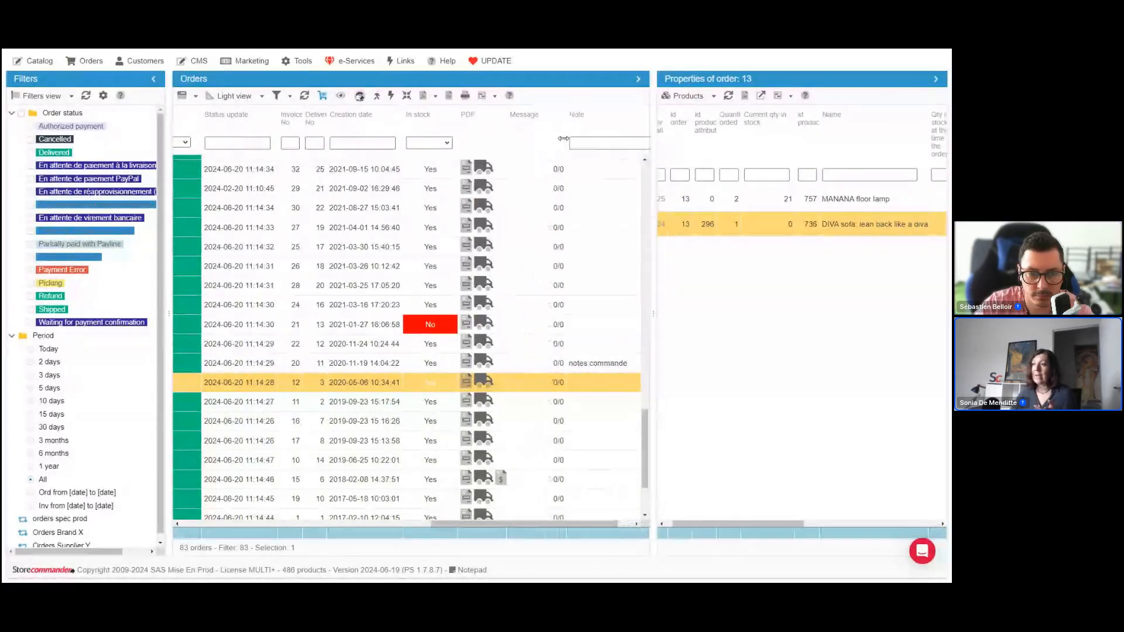
{"action": "scroll", "coordinate": [567, 176], "scroll_direction": "up", "scroll_amount": 6}
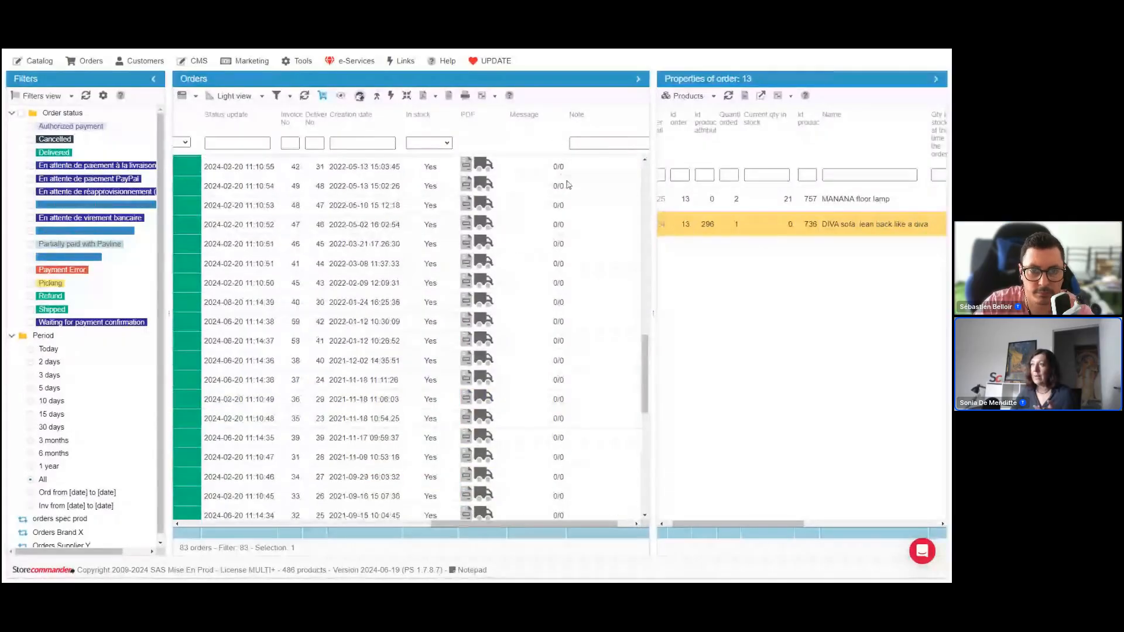
{"action": "scroll", "coordinate": [567, 185], "scroll_direction": "up", "scroll_amount": 8}
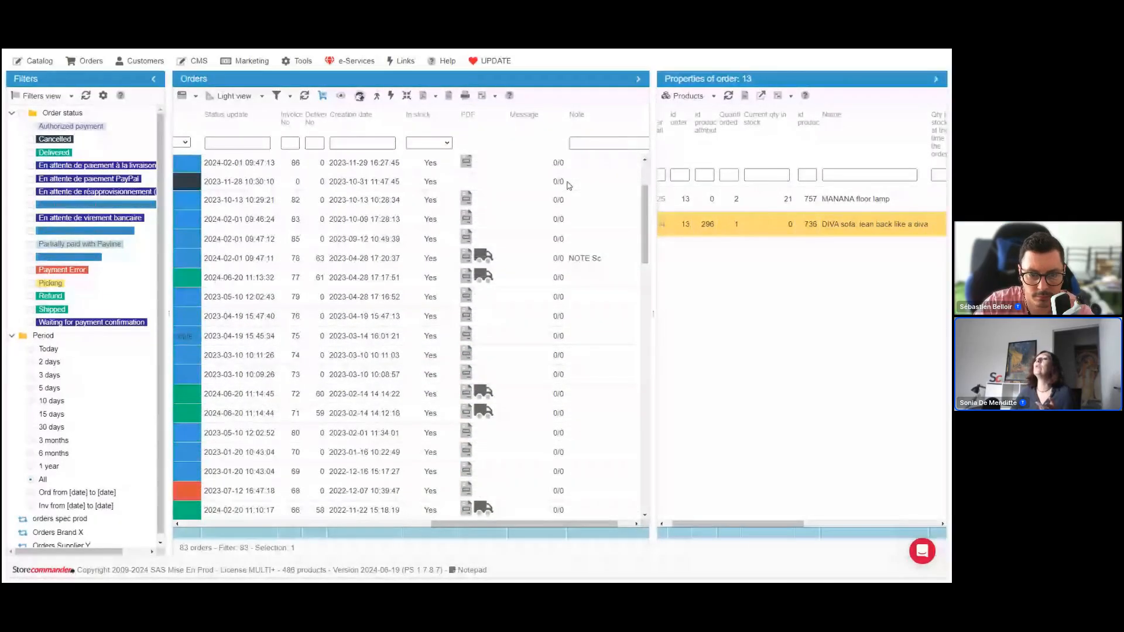
{"action": "scroll", "coordinate": [567, 185], "scroll_direction": "up", "scroll_amount": 2}
{"action": "left_click", "coordinate": [559, 167]}
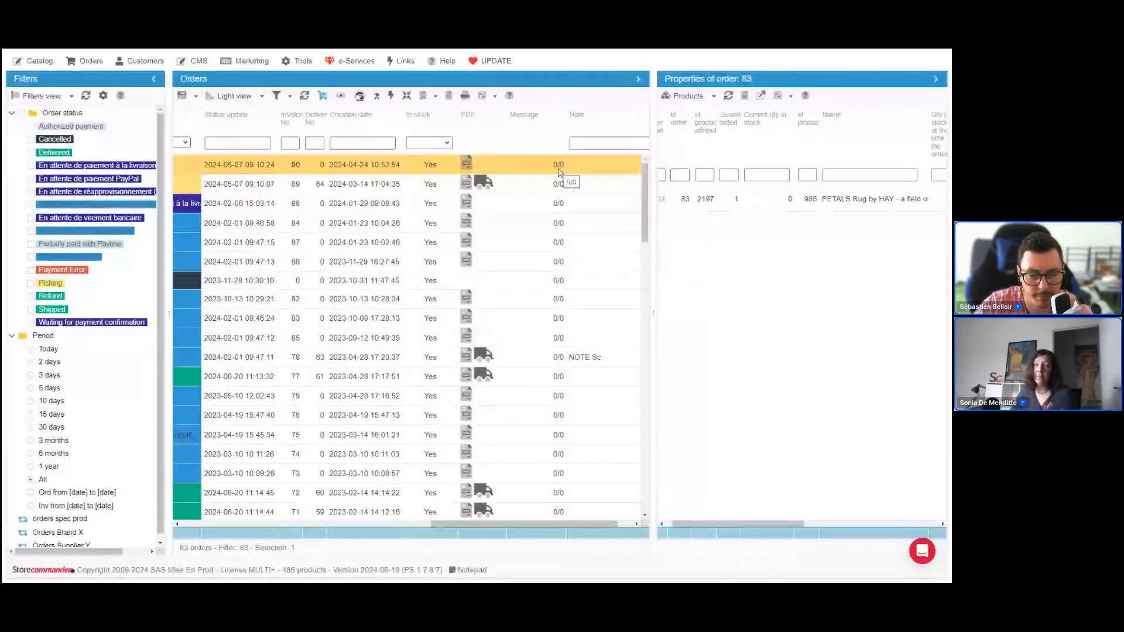
Switch the order properties to Message and show them for the order with invoice number 45
{"action": "scroll", "coordinate": [556, 367], "scroll_direction": "down", "scroll_amount": 1}
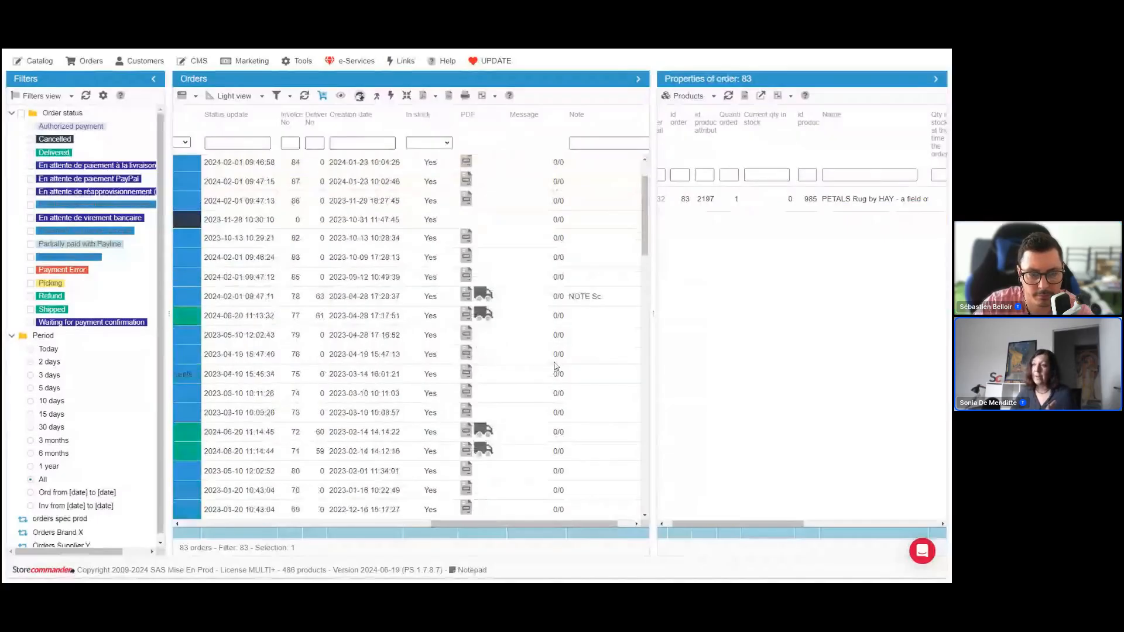
{"action": "scroll", "coordinate": [556, 366], "scroll_direction": "down", "scroll_amount": 20}
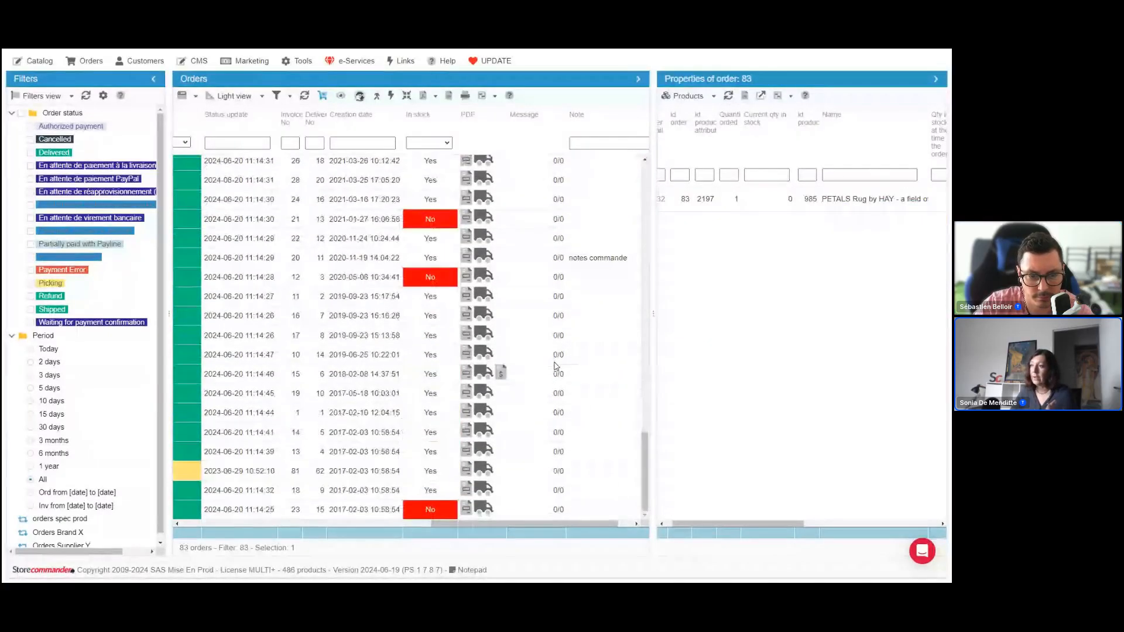
{"action": "scroll", "coordinate": [556, 367], "scroll_direction": "up", "scroll_amount": 6}
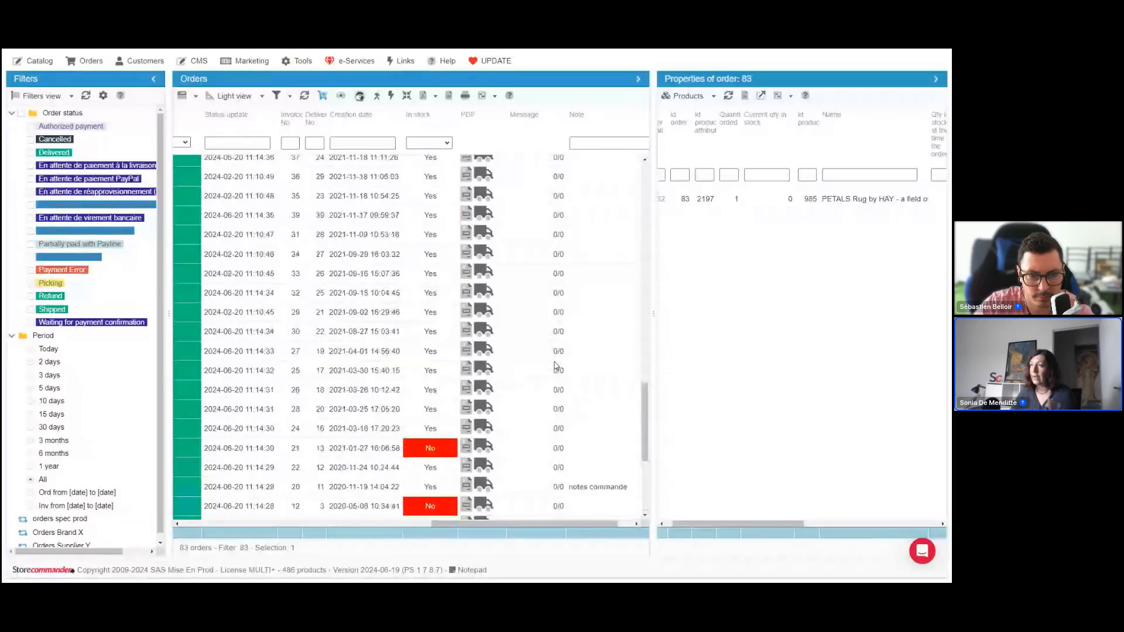
{"action": "left_click", "coordinate": [713, 96]}
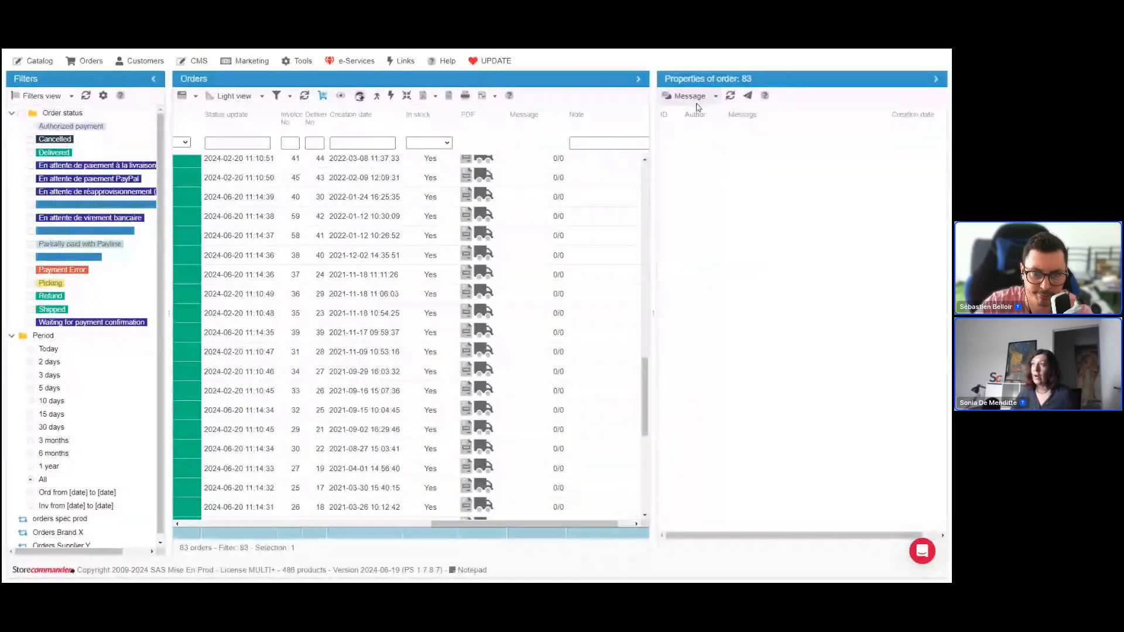
{"action": "left_click", "coordinate": [601, 178]}
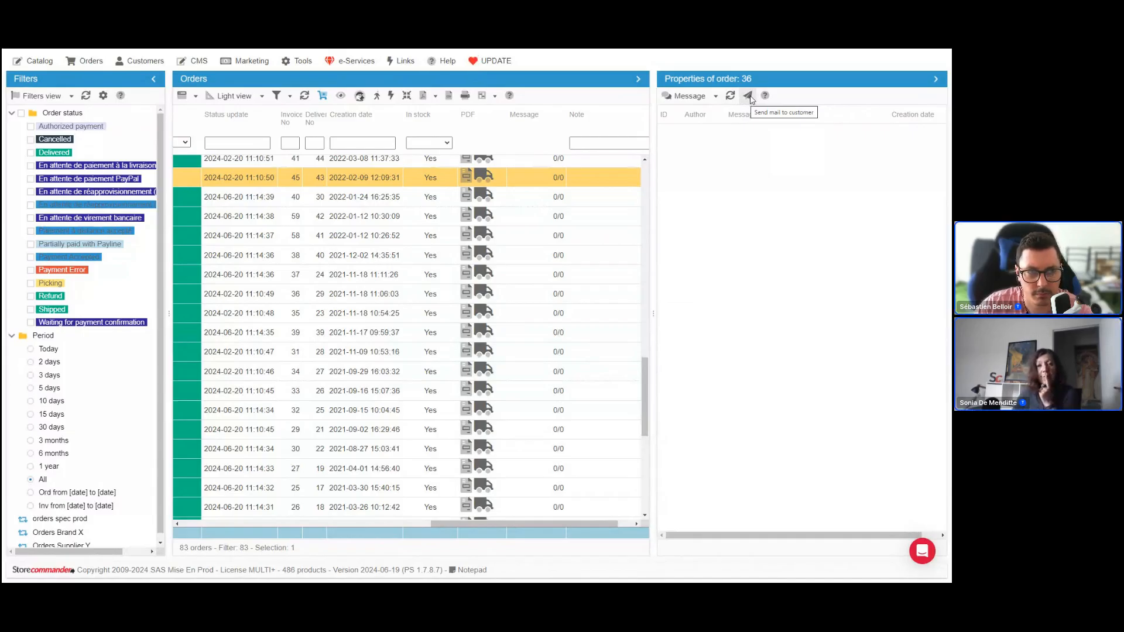
Widen the Orders pane so the columns from Order status to Note fit, and show the newest orders
{"action": "left_click_drag", "start_coordinate": [655, 267], "coordinate": [784, 258]}
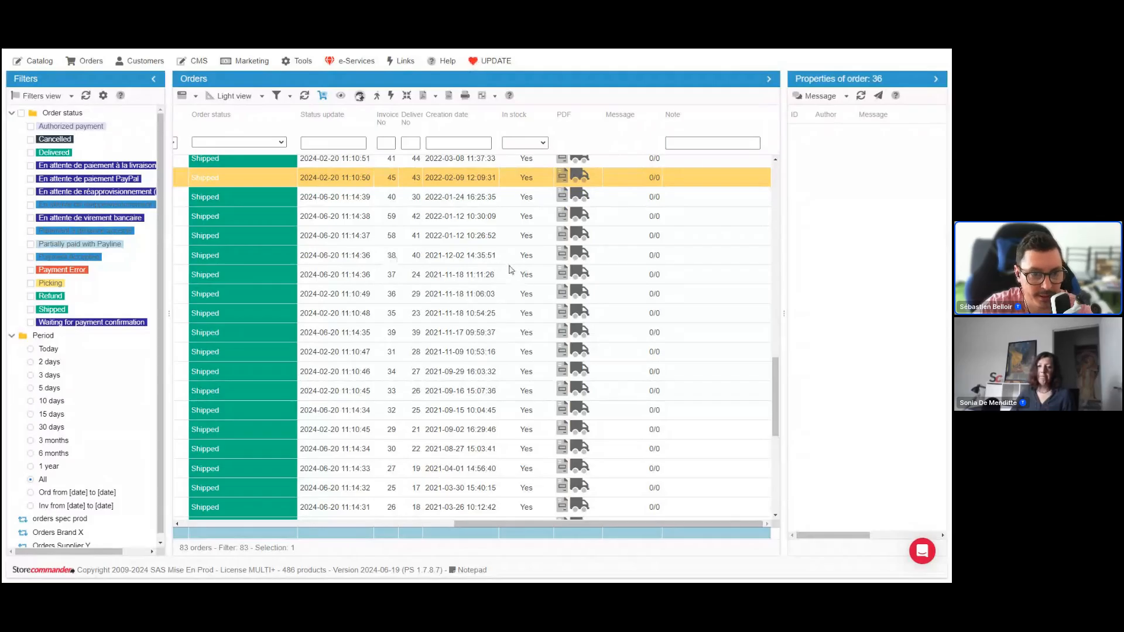
{"action": "scroll", "coordinate": [511, 269], "scroll_direction": "up", "scroll_amount": 6}
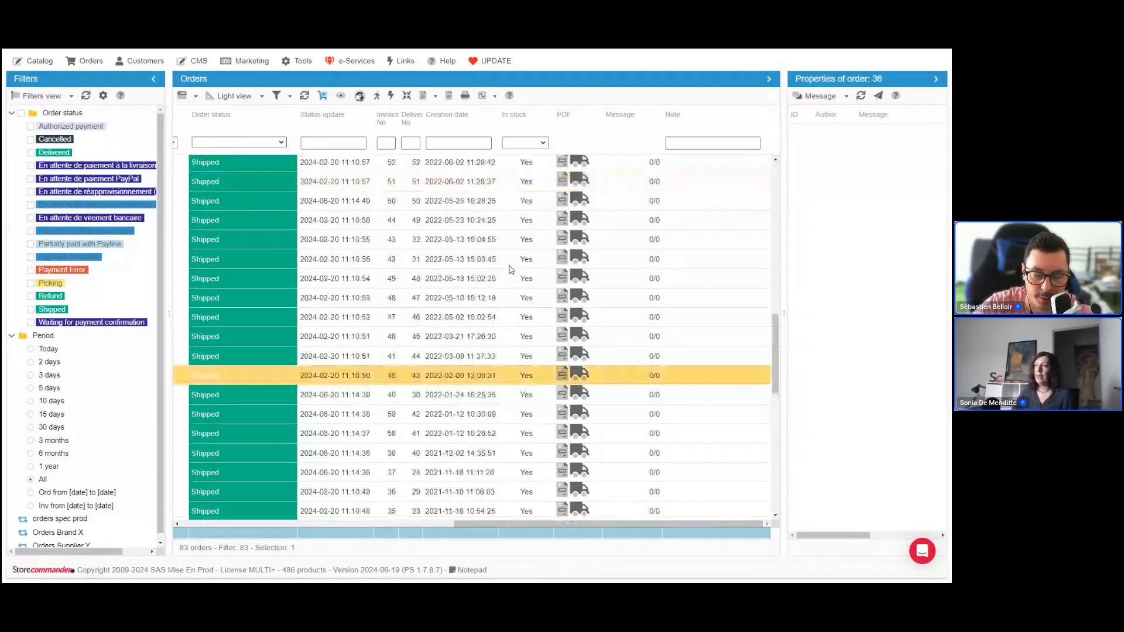
{"action": "scroll", "coordinate": [510, 269], "scroll_direction": "up", "scroll_amount": 5}
{"action": "scroll", "coordinate": [511, 270], "scroll_direction": "up", "scroll_amount": 3}
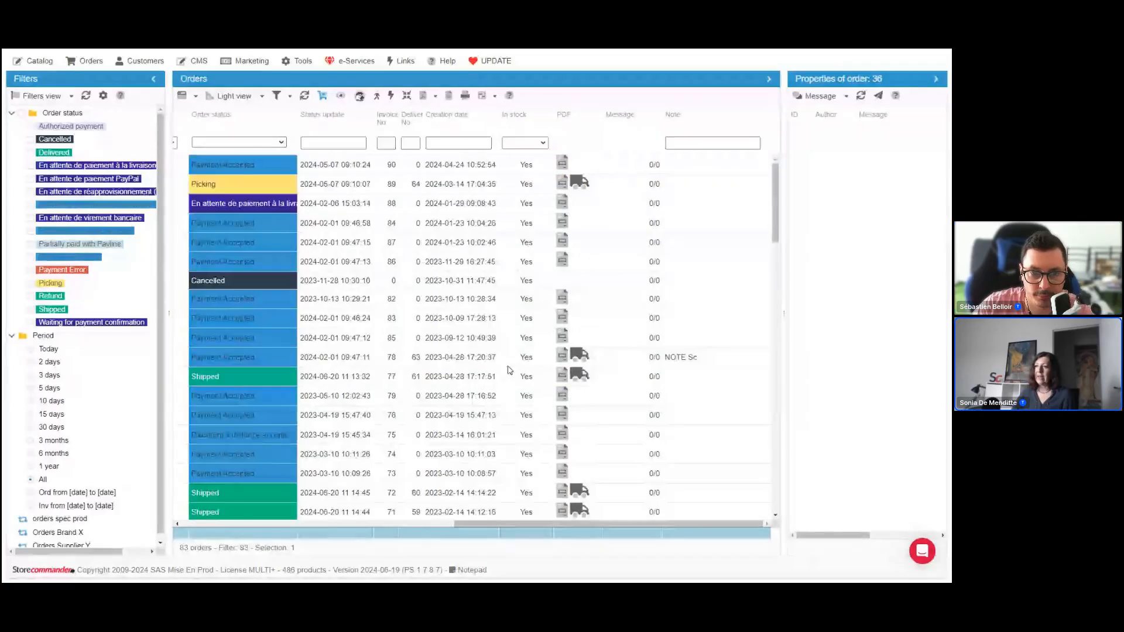
Switch the Orders grid from the Light view to the Picking view
{"action": "left_click_drag", "start_coordinate": [477, 525], "coordinate": [202, 530]}
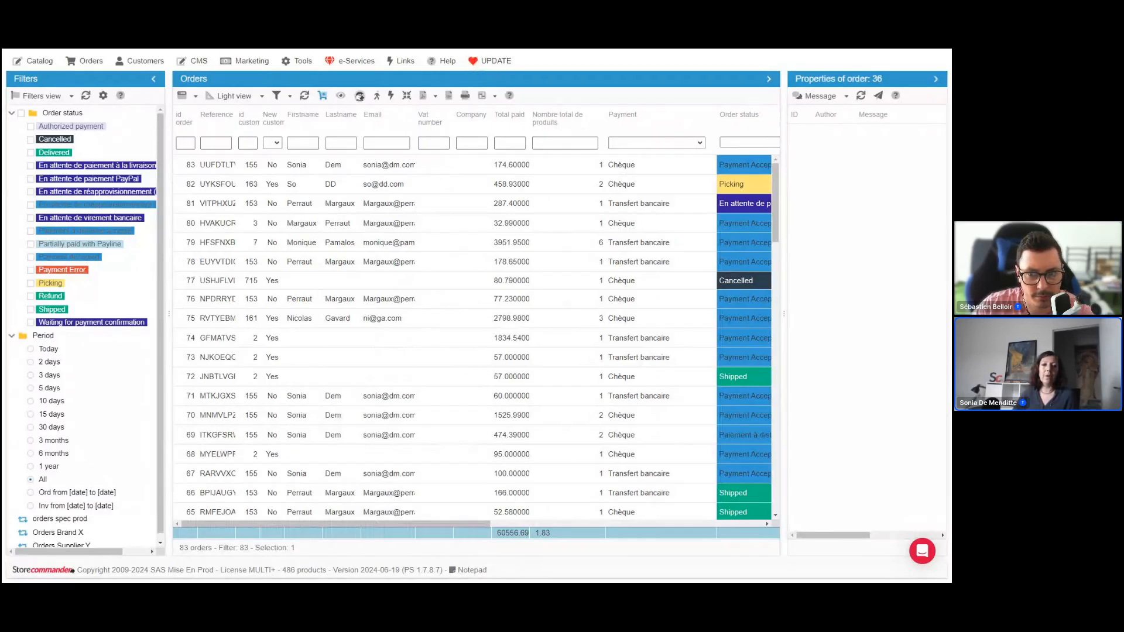
{"action": "key", "text": "alt+Tab"}
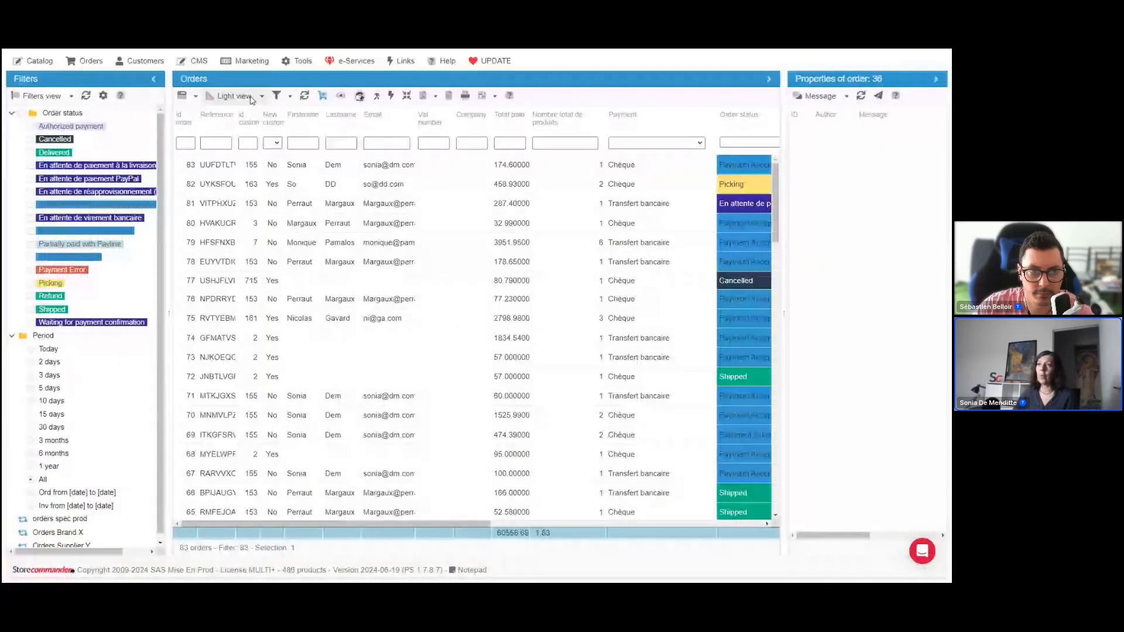
{"action": "left_click", "coordinate": [254, 98]}
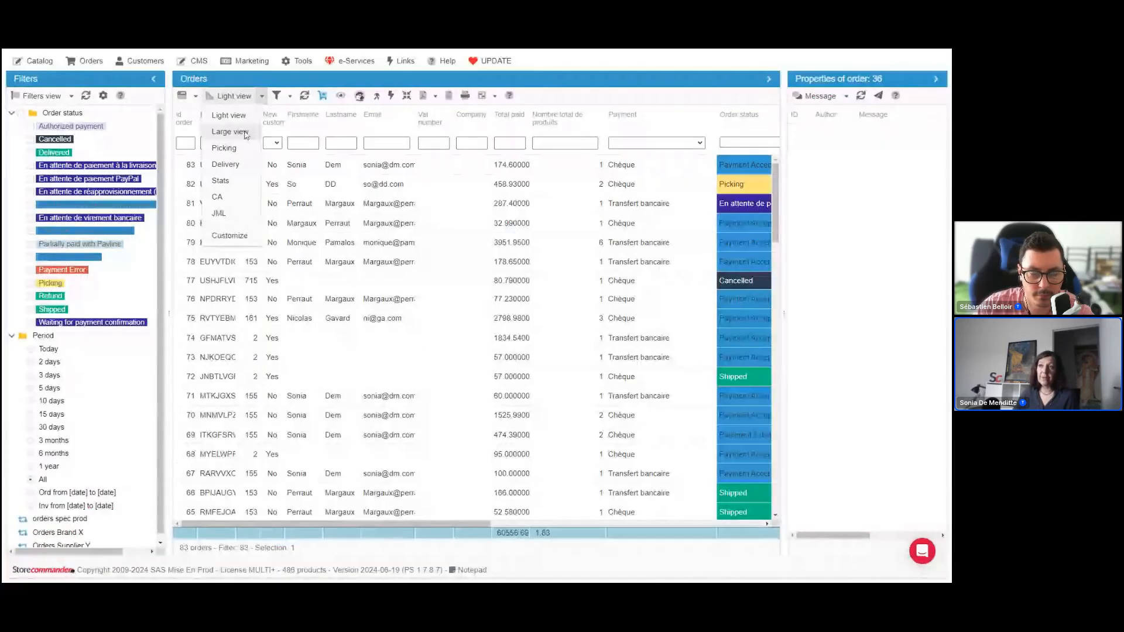
{"action": "left_click", "coordinate": [237, 150]}
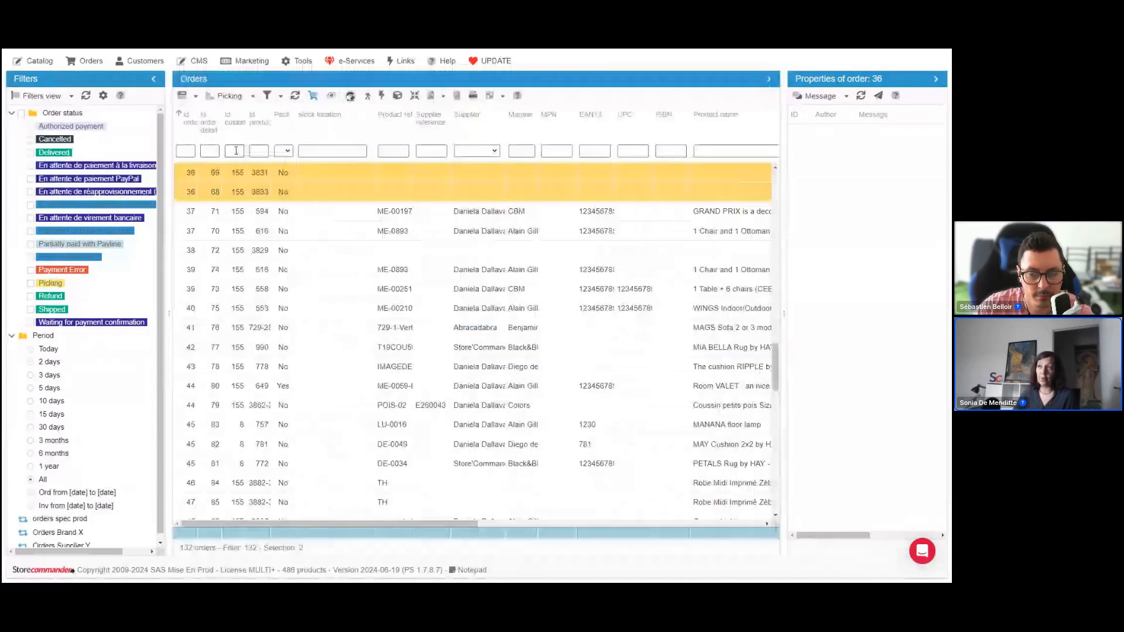
Examine the Picking view's columns from stock location to Order status, selecting the order line stored at Empl Stock
{"action": "scroll", "coordinate": [450, 180], "scroll_direction": "up", "scroll_amount": 5}
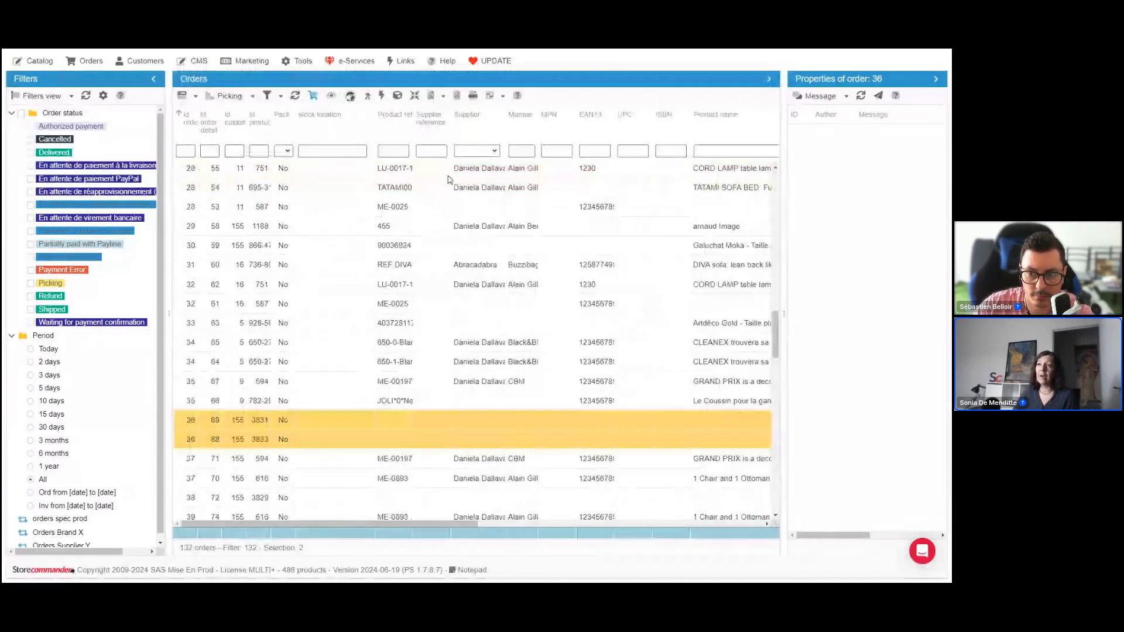
{"action": "scroll", "coordinate": [504, 195], "scroll_direction": "up", "scroll_amount": 6}
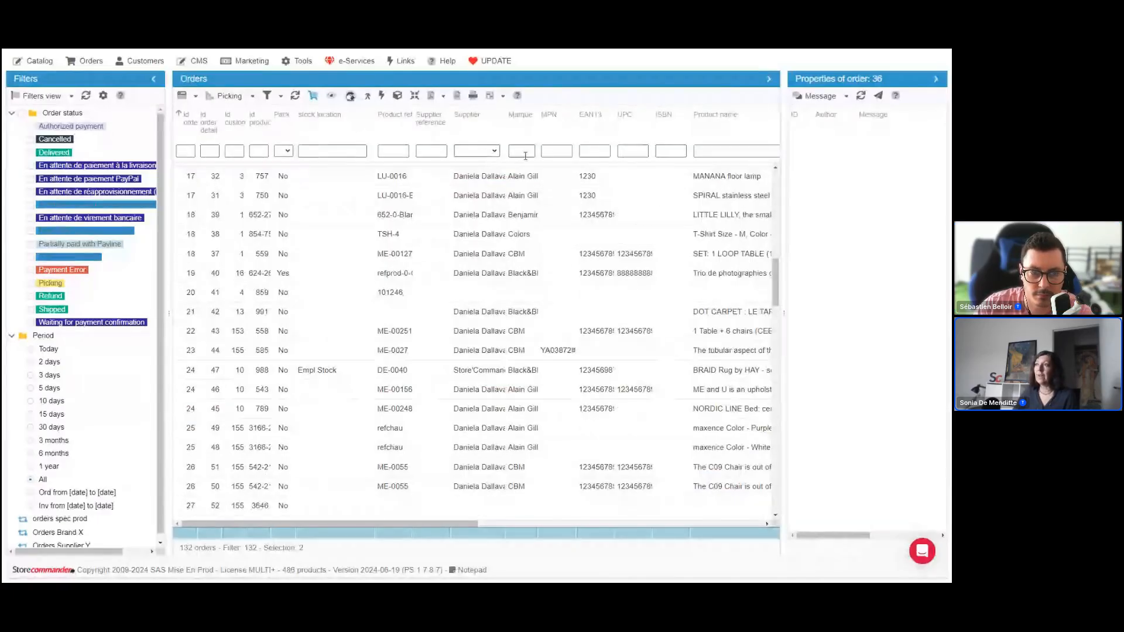
{"action": "left_click", "coordinate": [726, 151]}
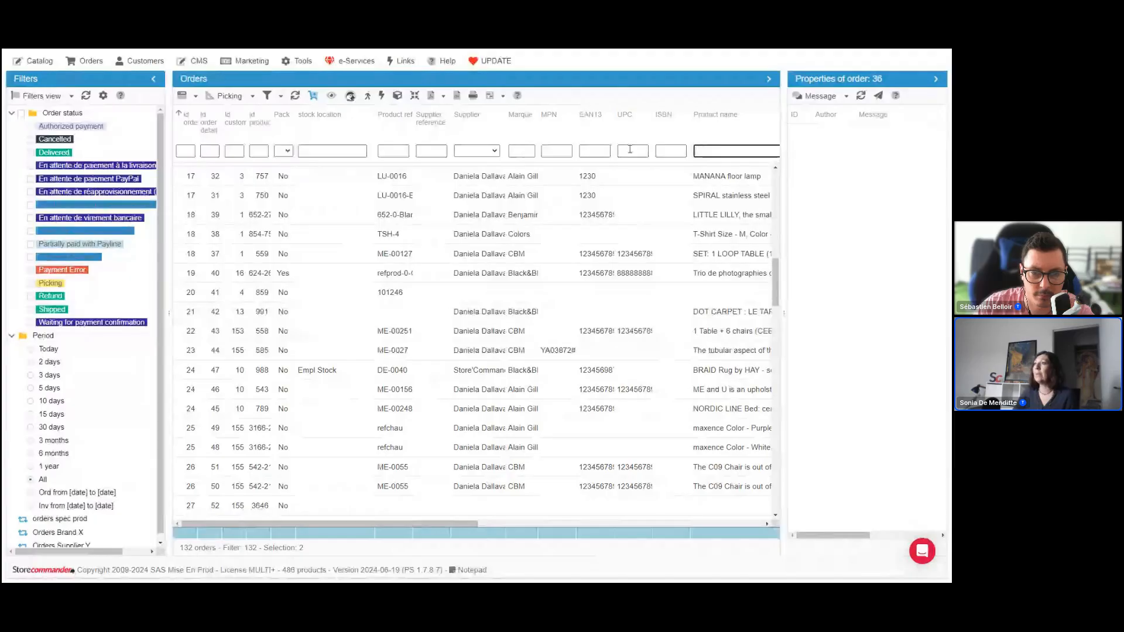
{"action": "left_click", "coordinate": [597, 151]}
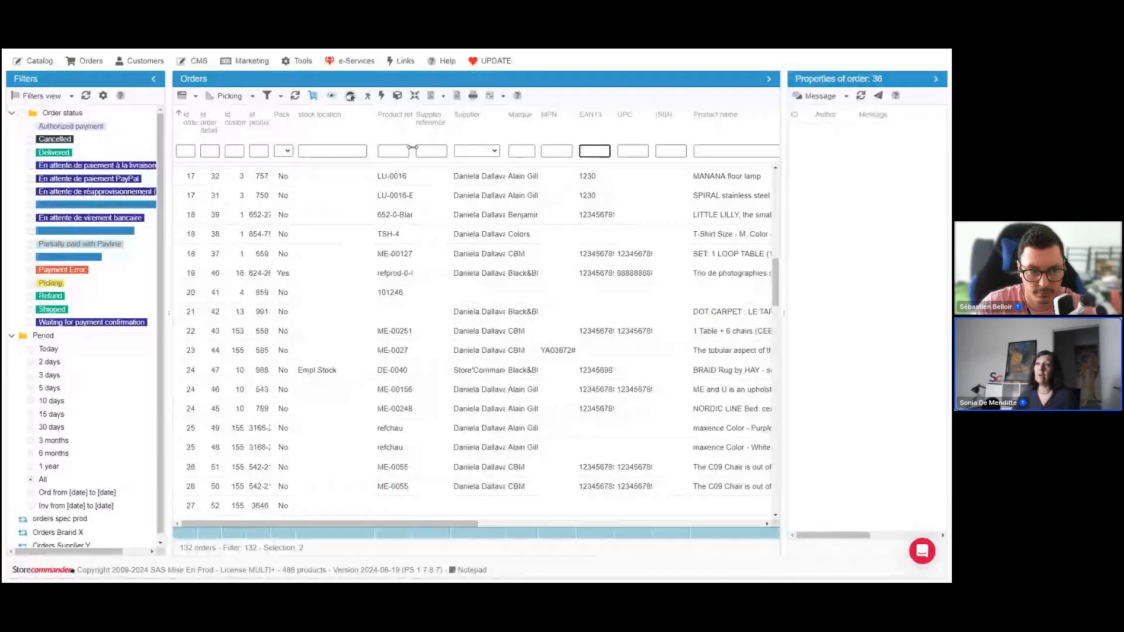
{"action": "left_click", "coordinate": [325, 372]}
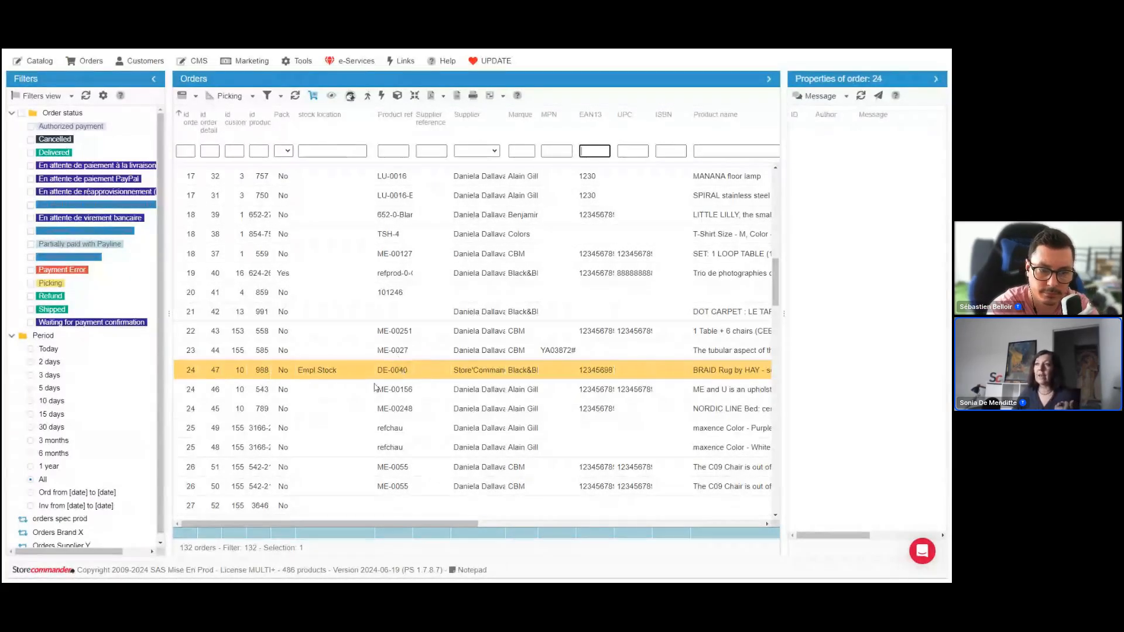
{"action": "left_click", "coordinate": [333, 151]}
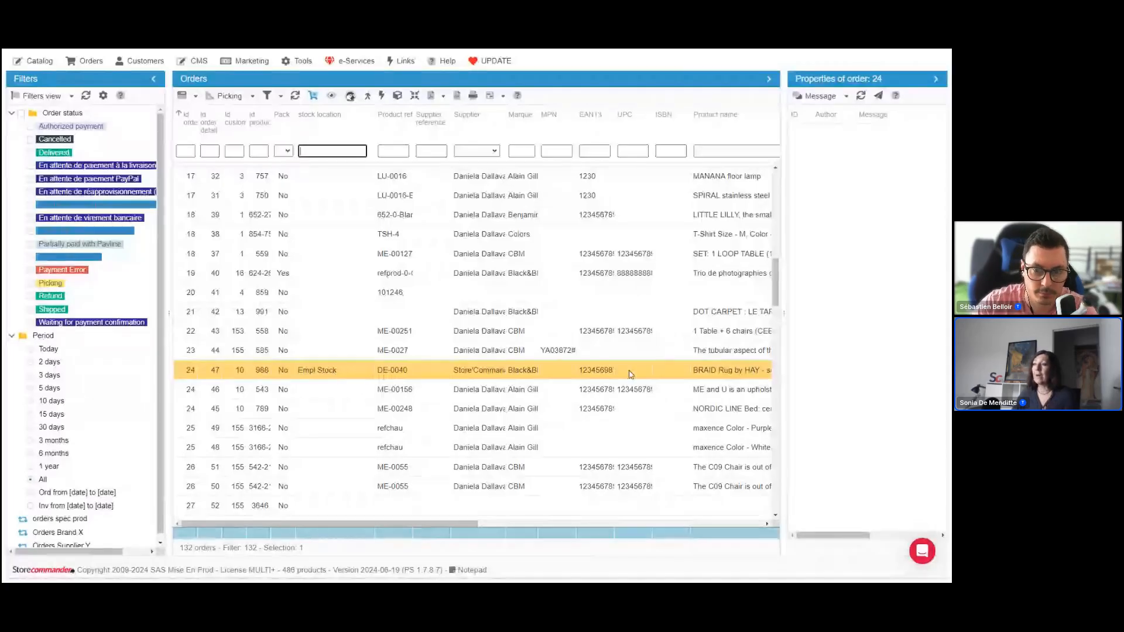
{"action": "left_click_drag", "start_coordinate": [467, 524], "coordinate": [559, 529]}
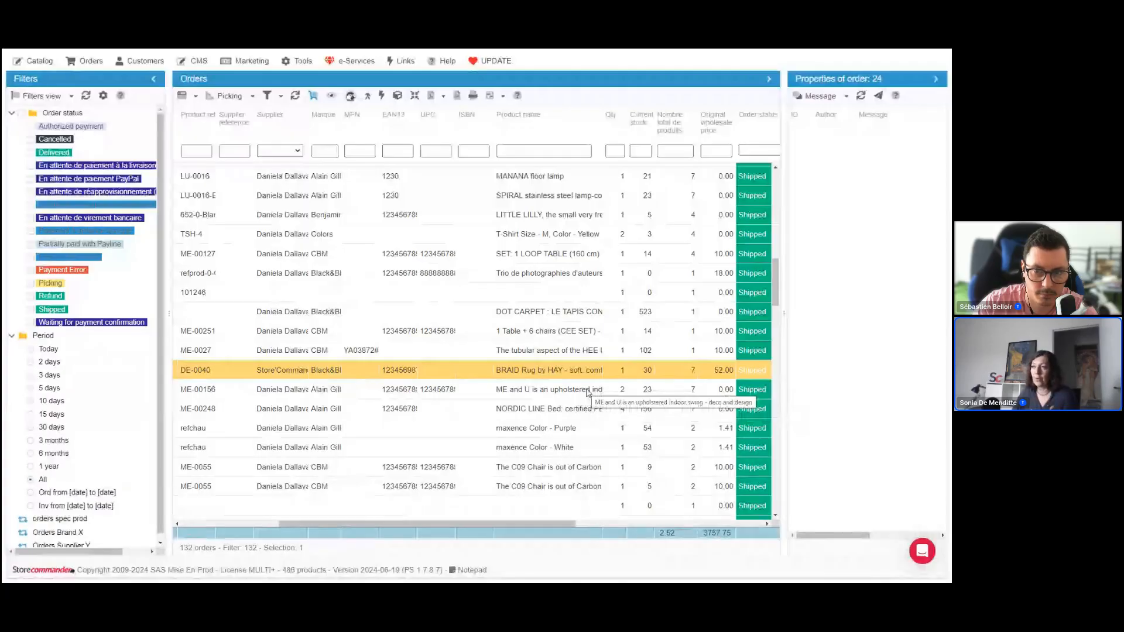
Group the Picking rows by product, collapsing the Printed Dress - Color : Orange, Size : S group, and ungroup them again
{"action": "left_click", "coordinate": [415, 97]}
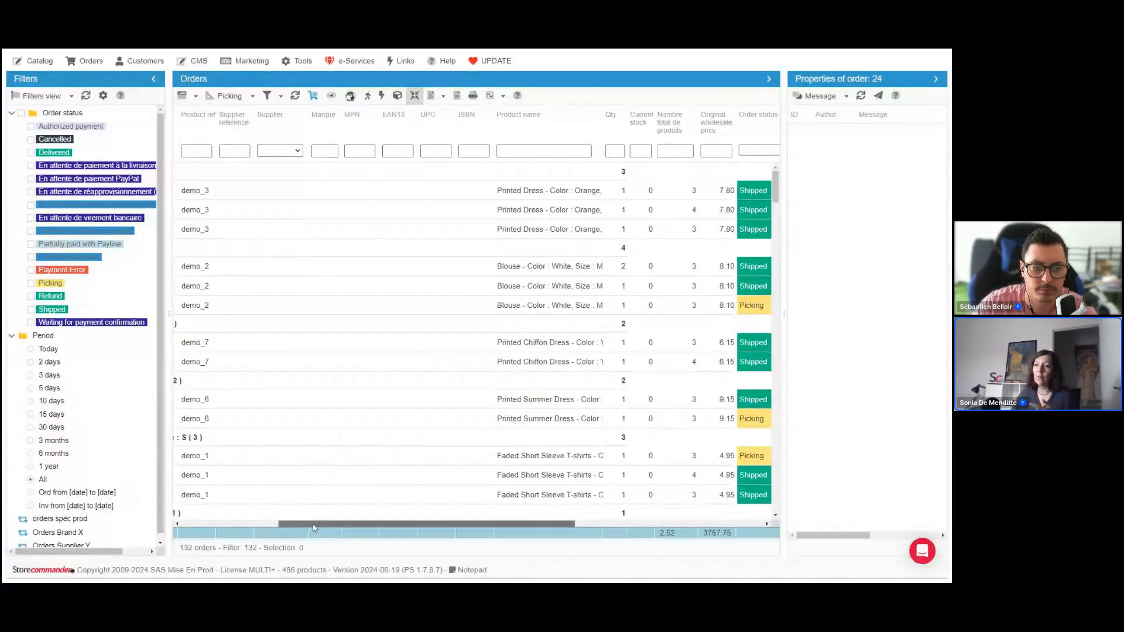
{"action": "left_click_drag", "start_coordinate": [313, 528], "coordinate": [211, 528]}
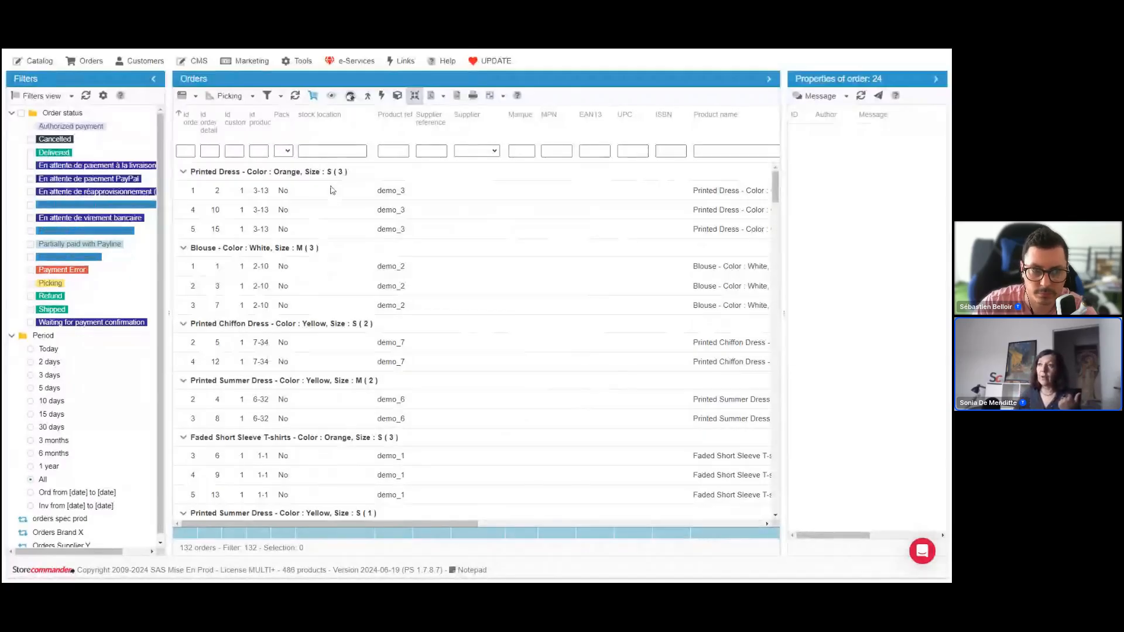
{"action": "left_click", "coordinate": [313, 176]}
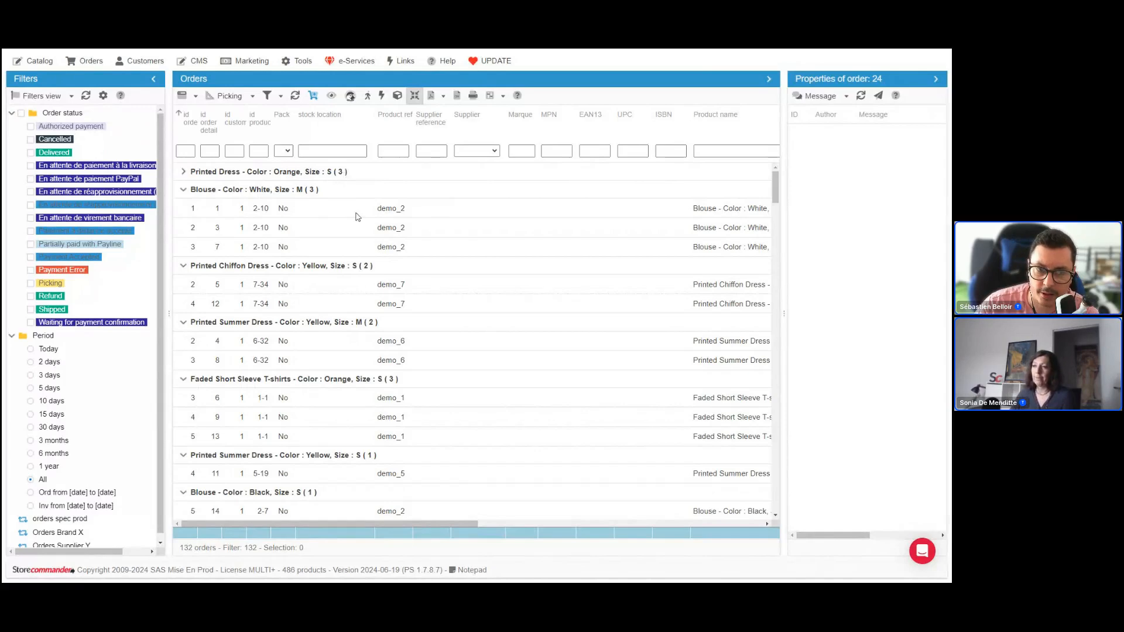
{"action": "left_click", "coordinate": [414, 97]}
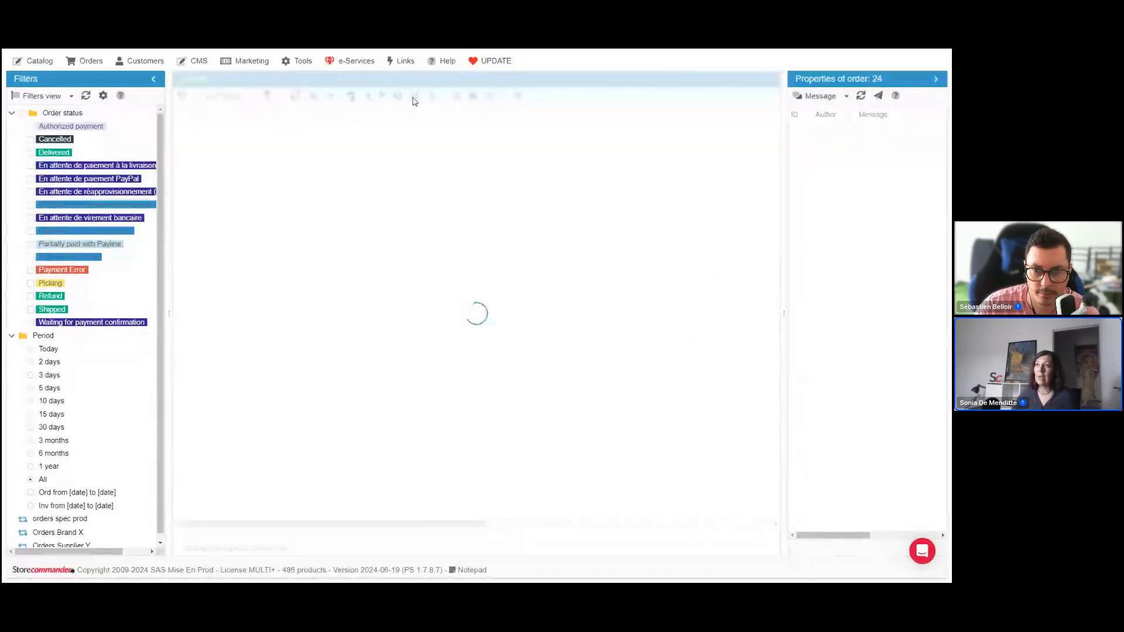
Look through the ungrouped order lines and the stock location, Product name and Supplier filters
{"action": "left_click", "coordinate": [330, 151]}
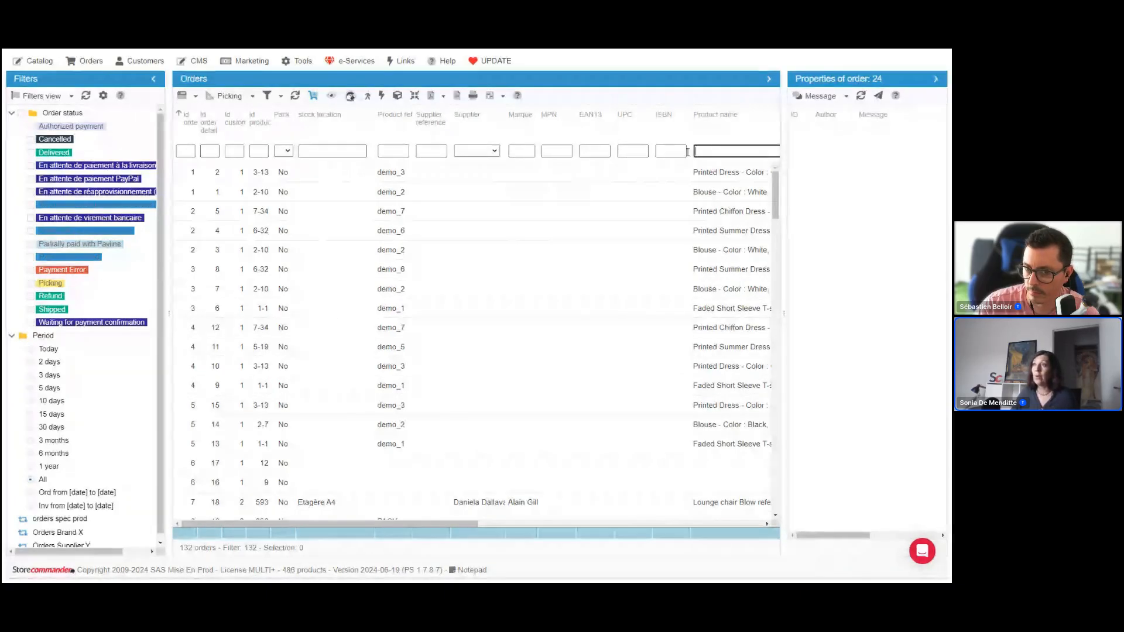
{"action": "left_click", "coordinate": [487, 151]}
{"action": "left_click", "coordinate": [489, 152]}
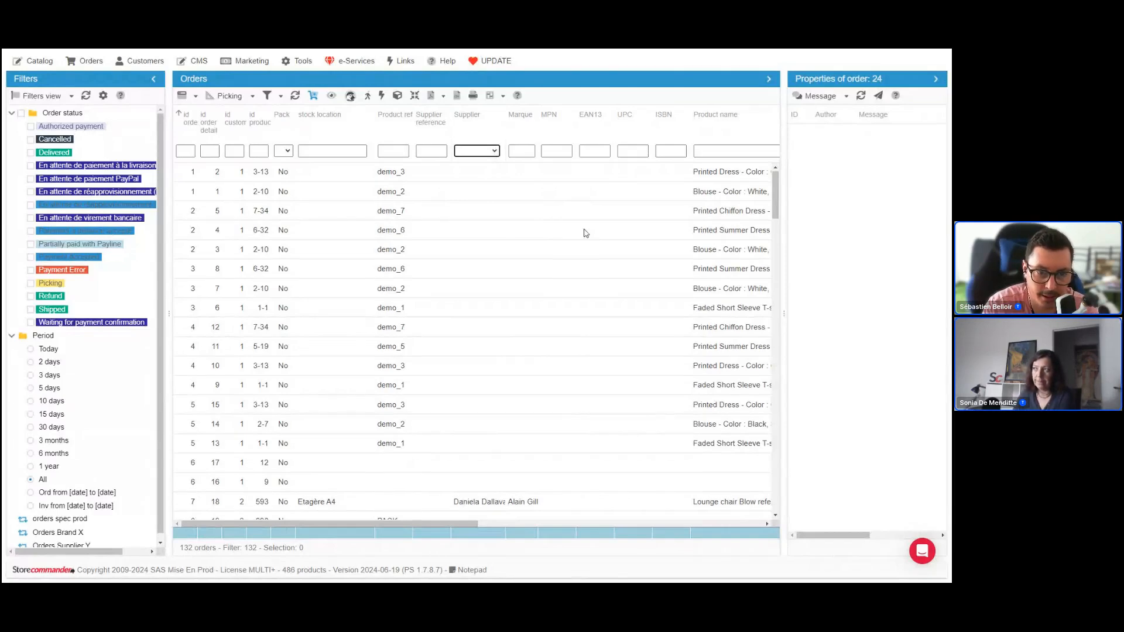
{"action": "scroll", "coordinate": [586, 233], "scroll_direction": "down", "scroll_amount": 3}
{"action": "scroll", "coordinate": [585, 233], "scroll_direction": "down", "scroll_amount": 4}
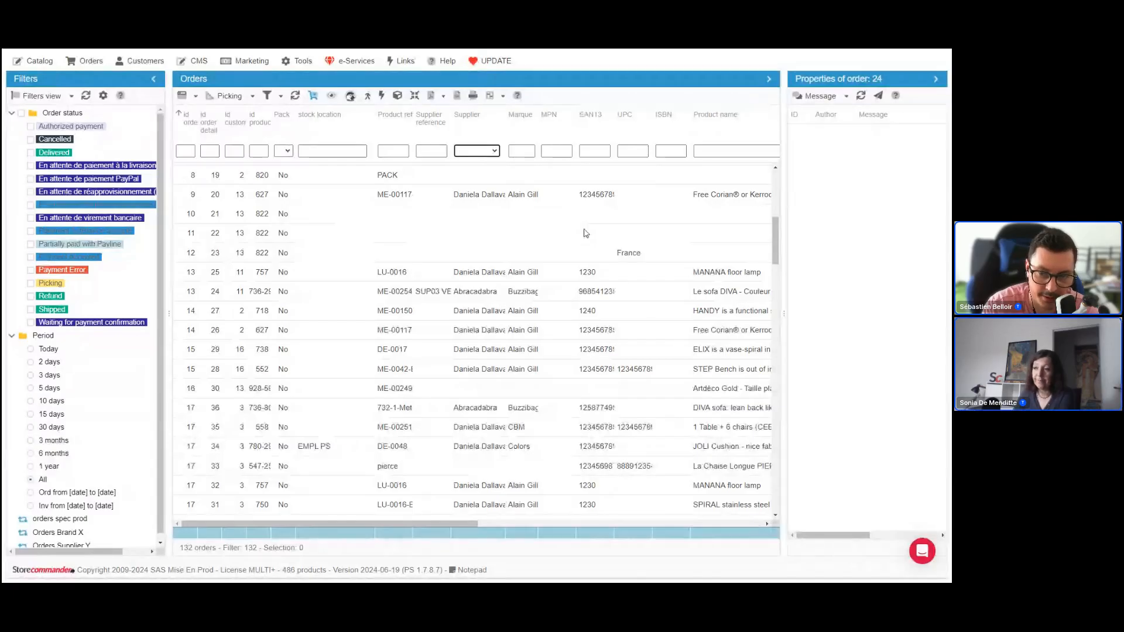
{"action": "scroll", "coordinate": [586, 230], "scroll_direction": "up", "scroll_amount": 1}
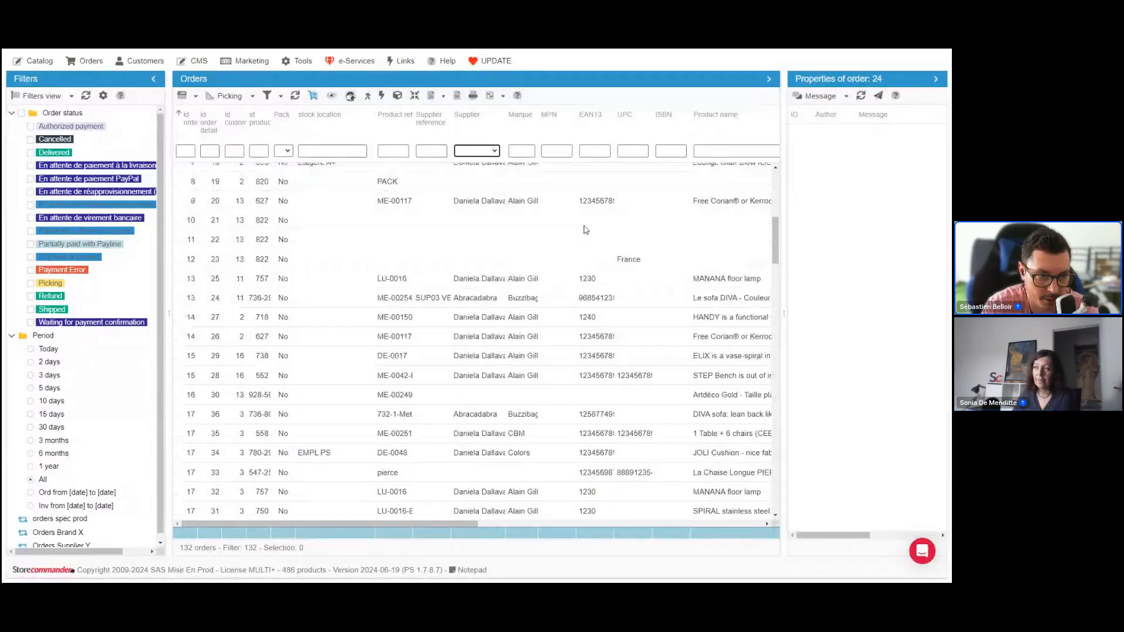
{"action": "scroll", "coordinate": [586, 230], "scroll_direction": "up", "scroll_amount": 2}
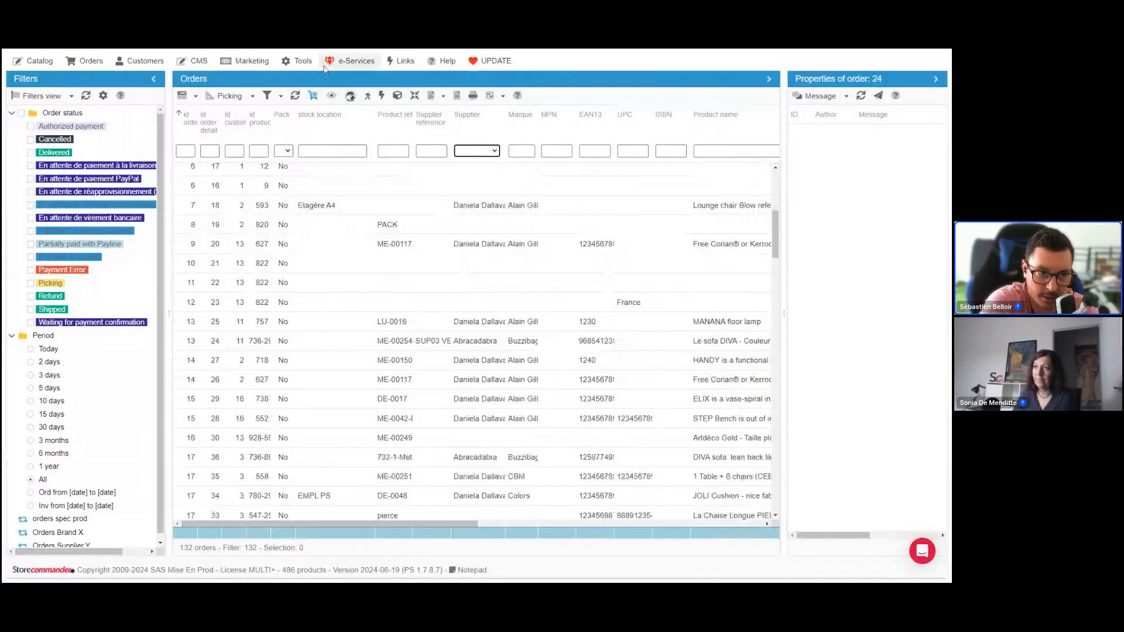
Open the grid view customization with the Picking view's fields listed, narrow the Grids pane, and uncover the Orders grid behind the window
{"action": "left_click", "coordinate": [252, 97]}
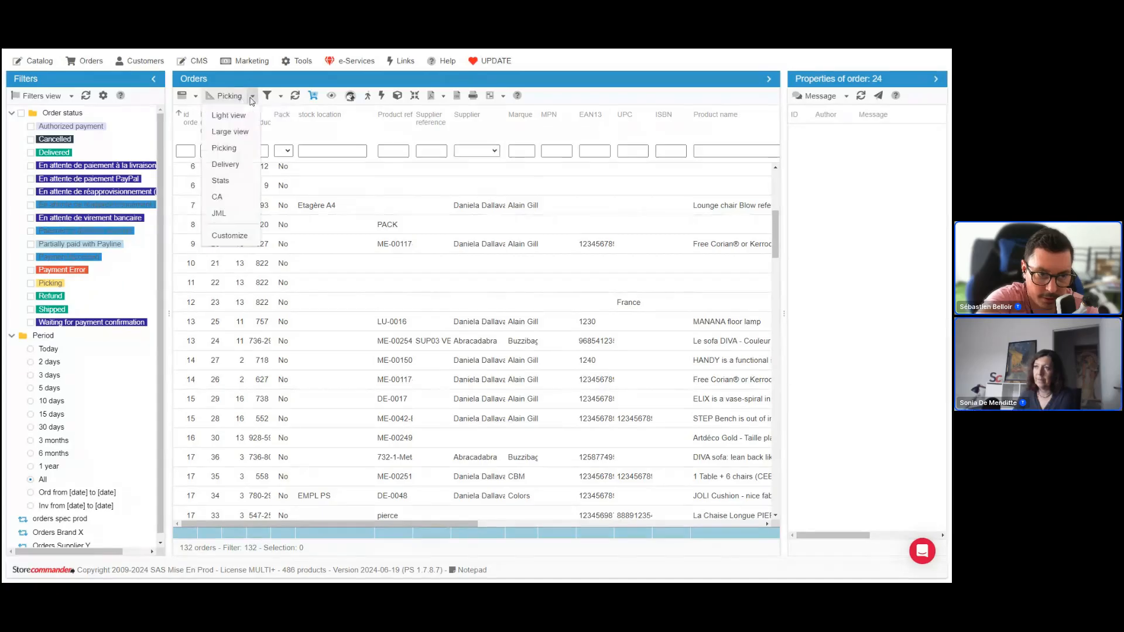
{"action": "left_click", "coordinate": [232, 236]}
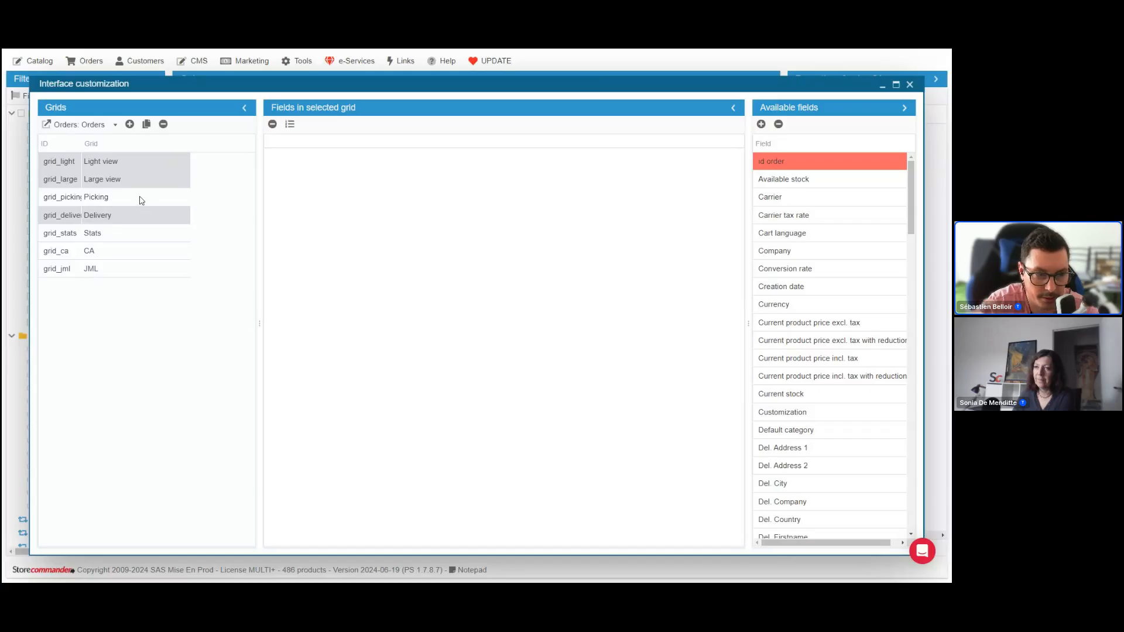
{"action": "left_click", "coordinate": [110, 199]}
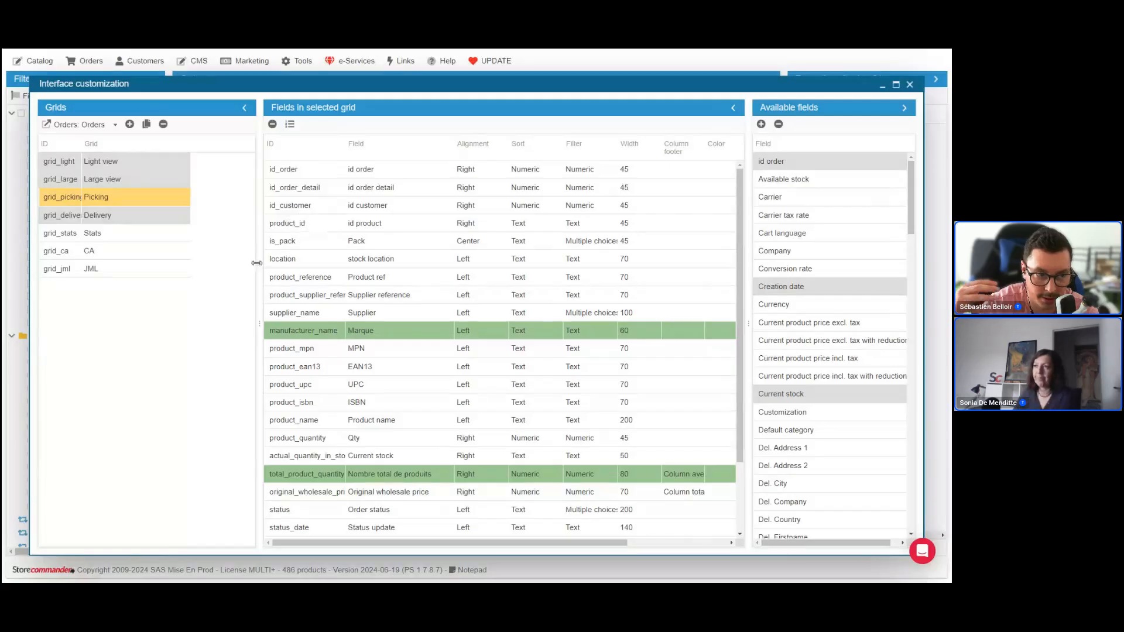
{"action": "left_click_drag", "start_coordinate": [258, 263], "coordinate": [204, 262]}
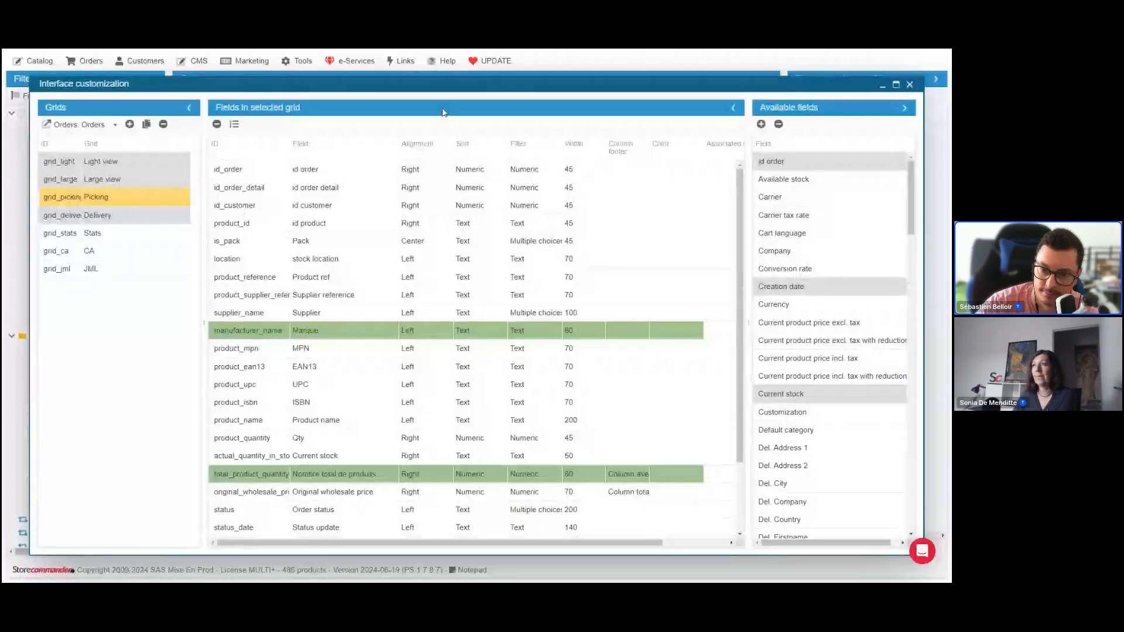
{"action": "left_click_drag", "start_coordinate": [442, 91], "coordinate": [437, 369]}
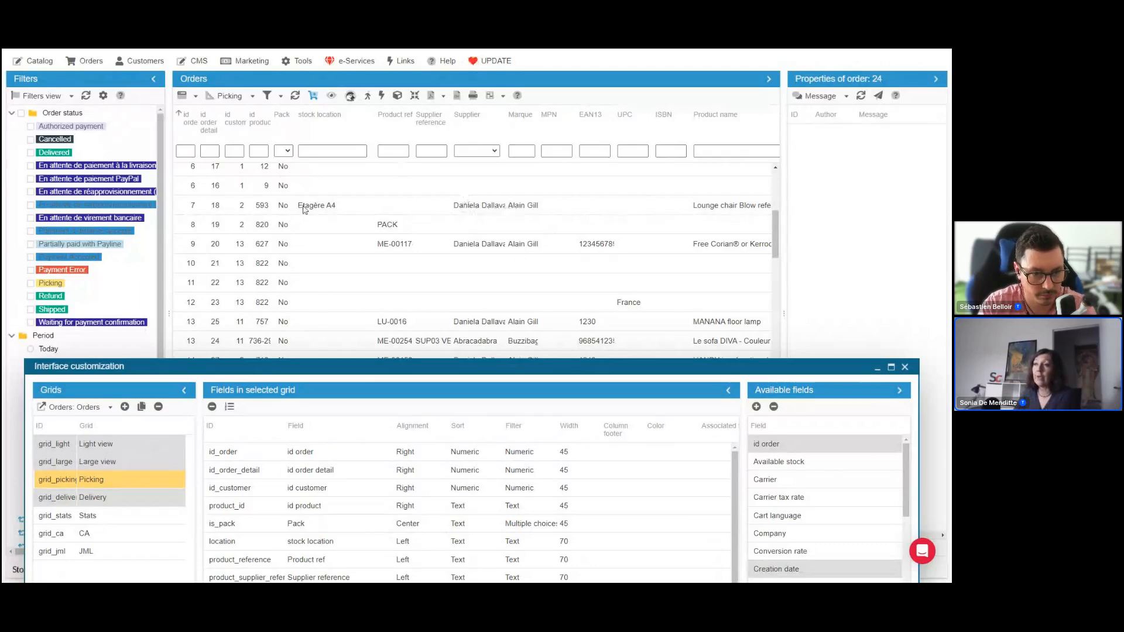
Export the Picking grid in tab-delimited CSV format for Excel and close the quick export window
{"action": "left_click", "coordinate": [458, 96]}
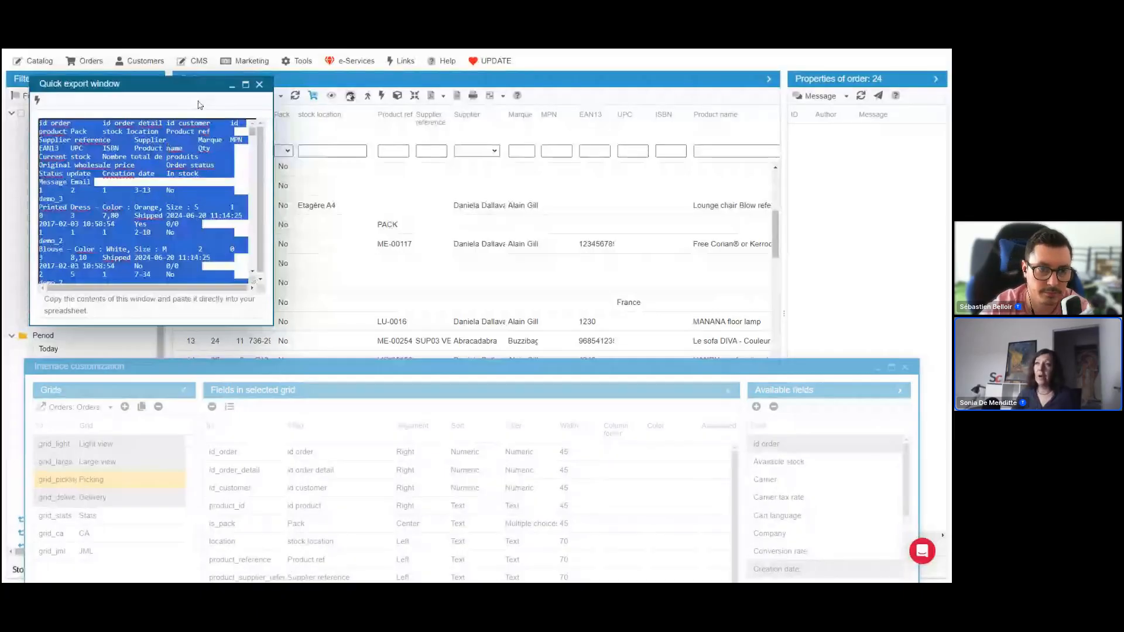
{"action": "left_click", "coordinate": [259, 84]}
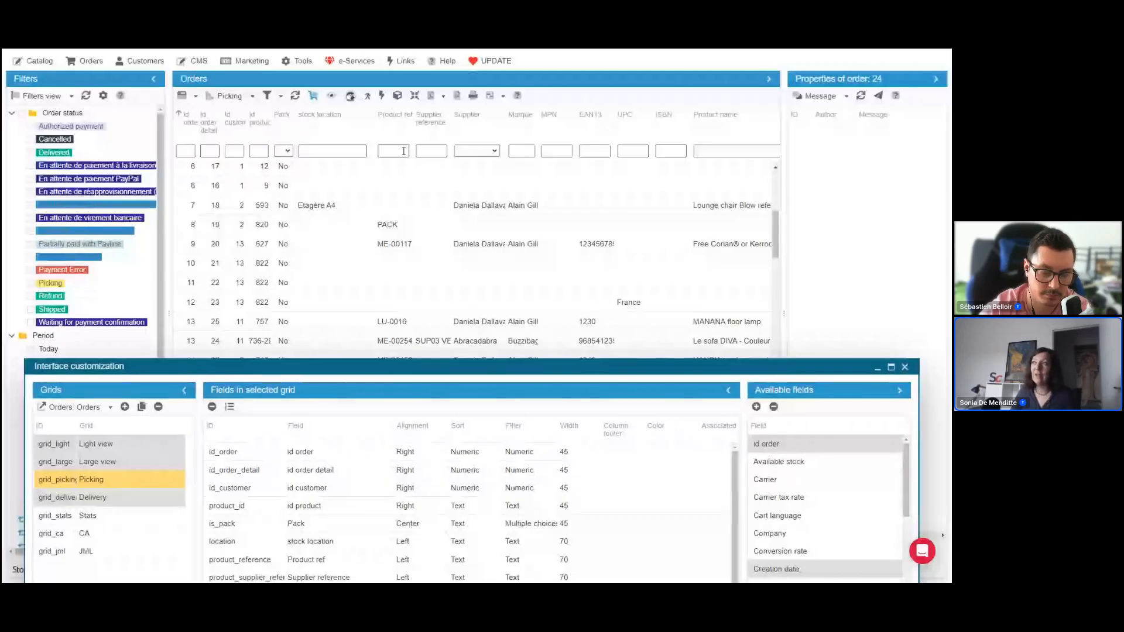
{"action": "left_click", "coordinate": [669, 152]}
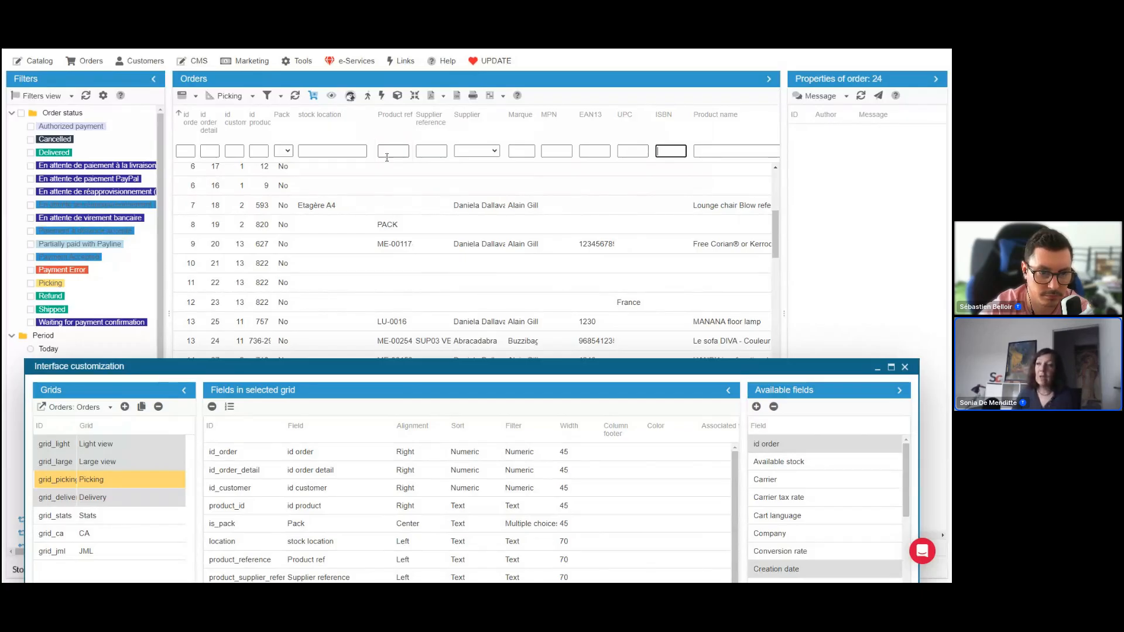
Bring the Interface customization window back over the Orders grid and review the available views and the Picking view's fields
{"action": "left_click_drag", "start_coordinate": [407, 364], "coordinate": [424, 330]}
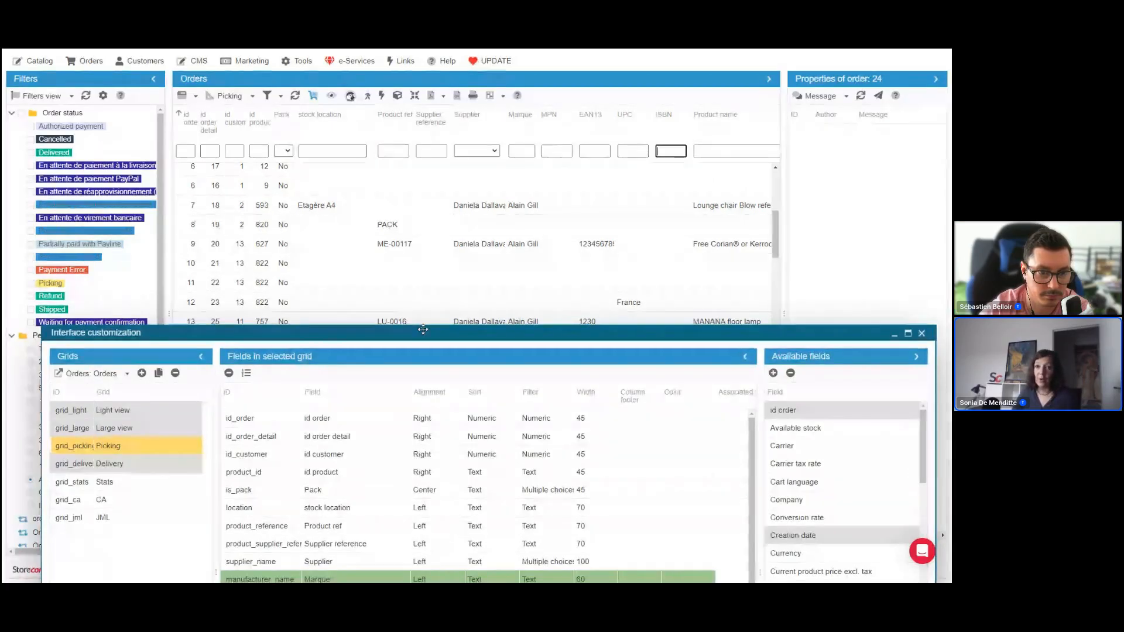
{"action": "left_click_drag", "start_coordinate": [423, 329], "coordinate": [422, 114]}
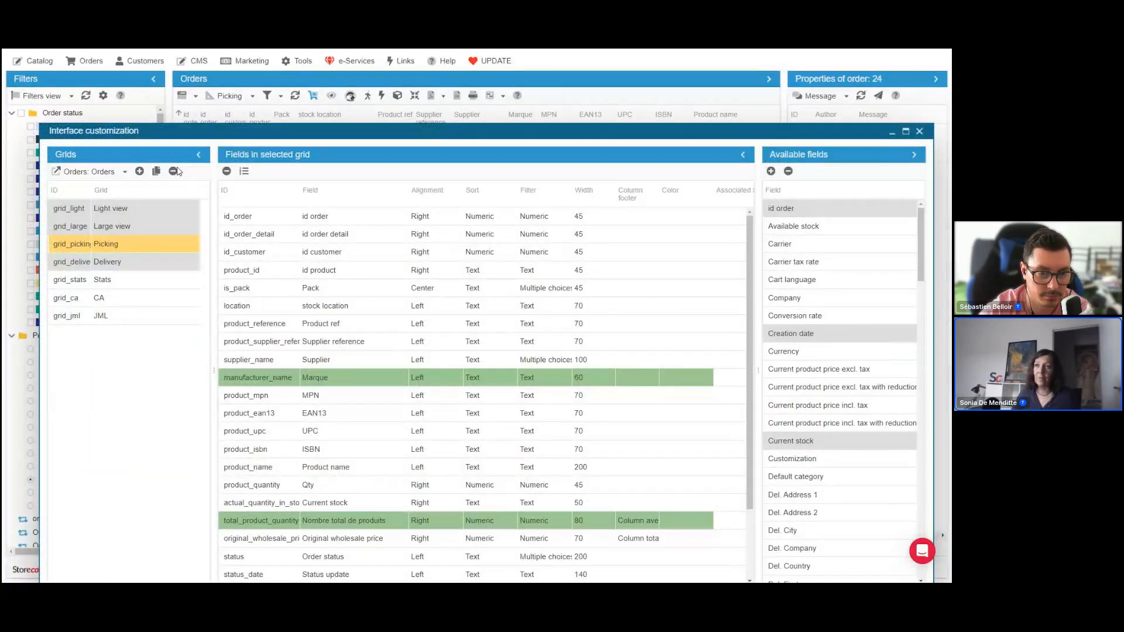
{"action": "left_click", "coordinate": [252, 96]}
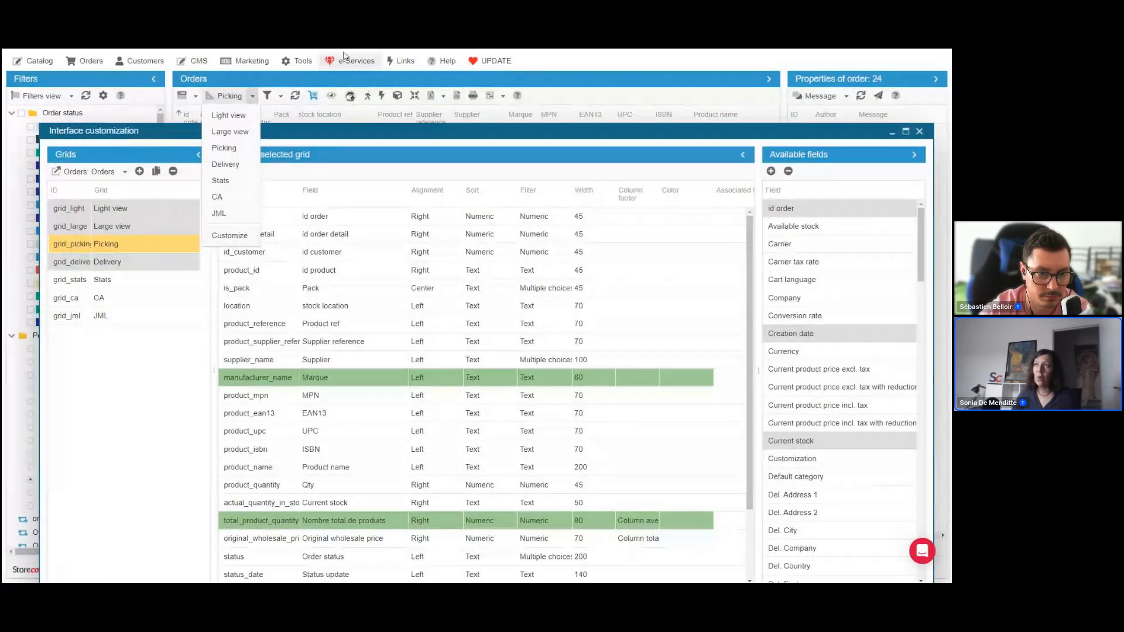
{"action": "left_click", "coordinate": [300, 61]}
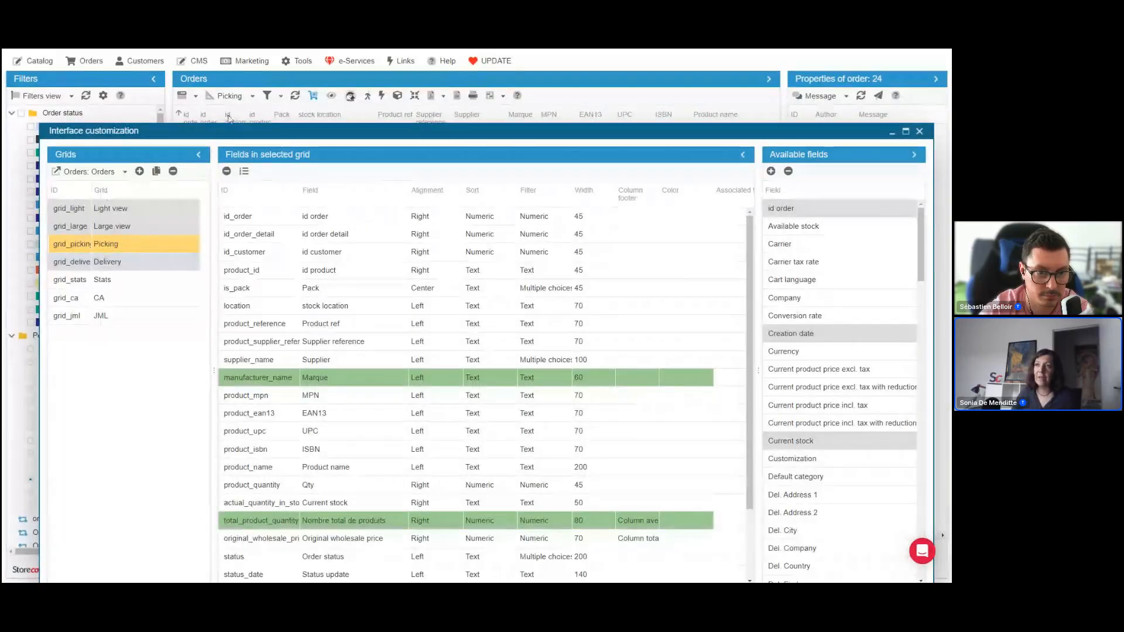
{"action": "left_click", "coordinate": [251, 97]}
{"action": "left_click", "coordinate": [250, 97]}
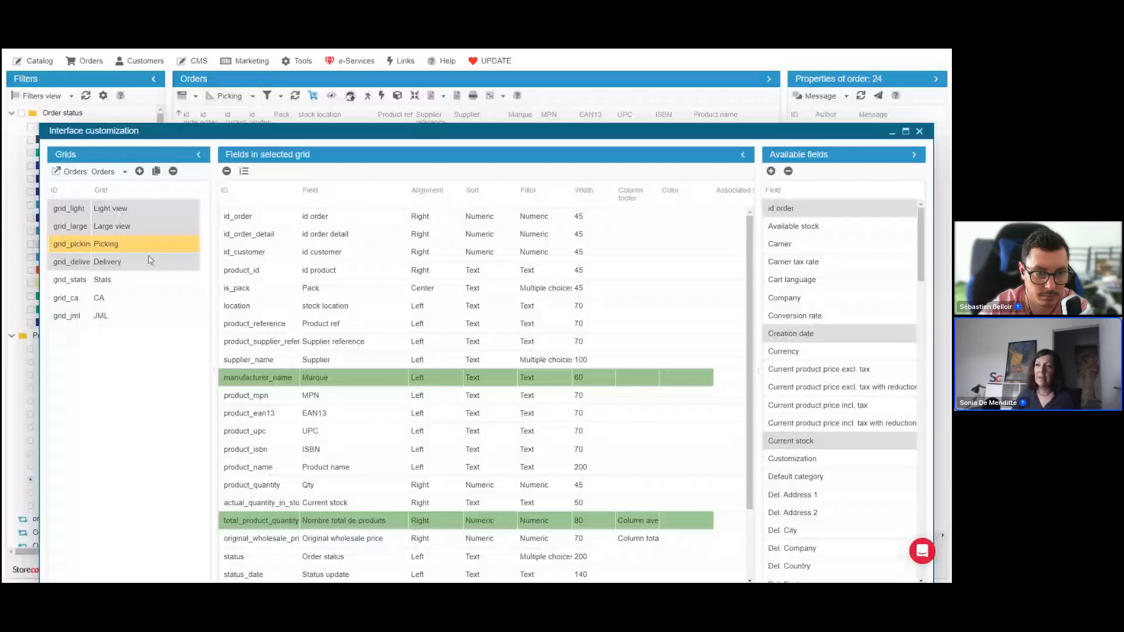
{"action": "scroll", "coordinate": [356, 423], "scroll_direction": "down", "scroll_amount": 2}
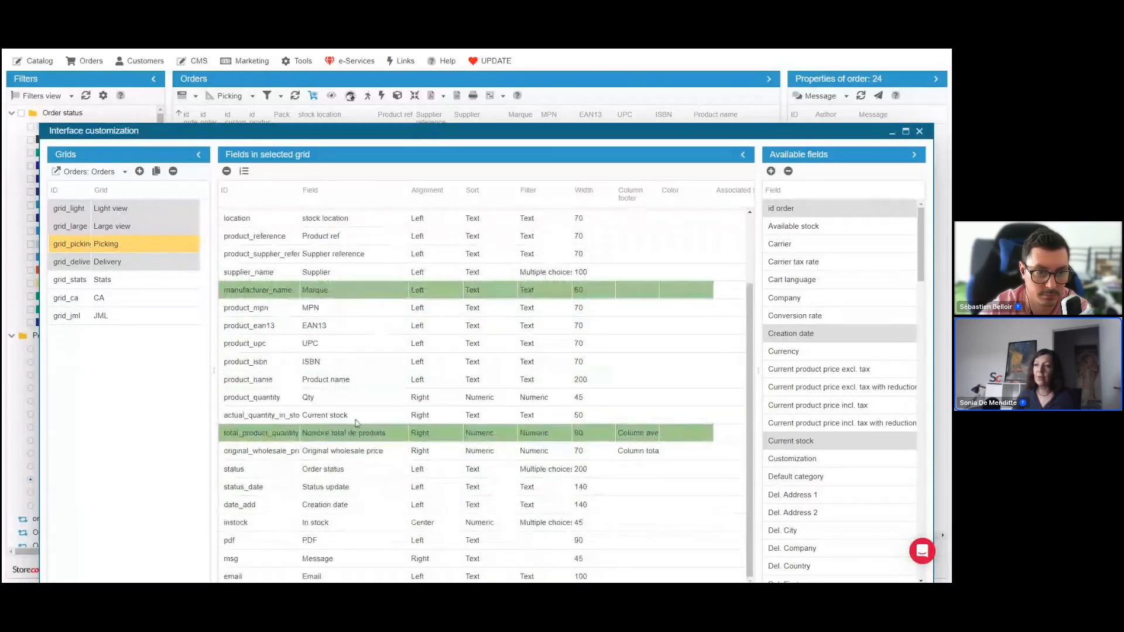
{"action": "scroll", "coordinate": [356, 423], "scroll_direction": "up", "scroll_amount": 2}
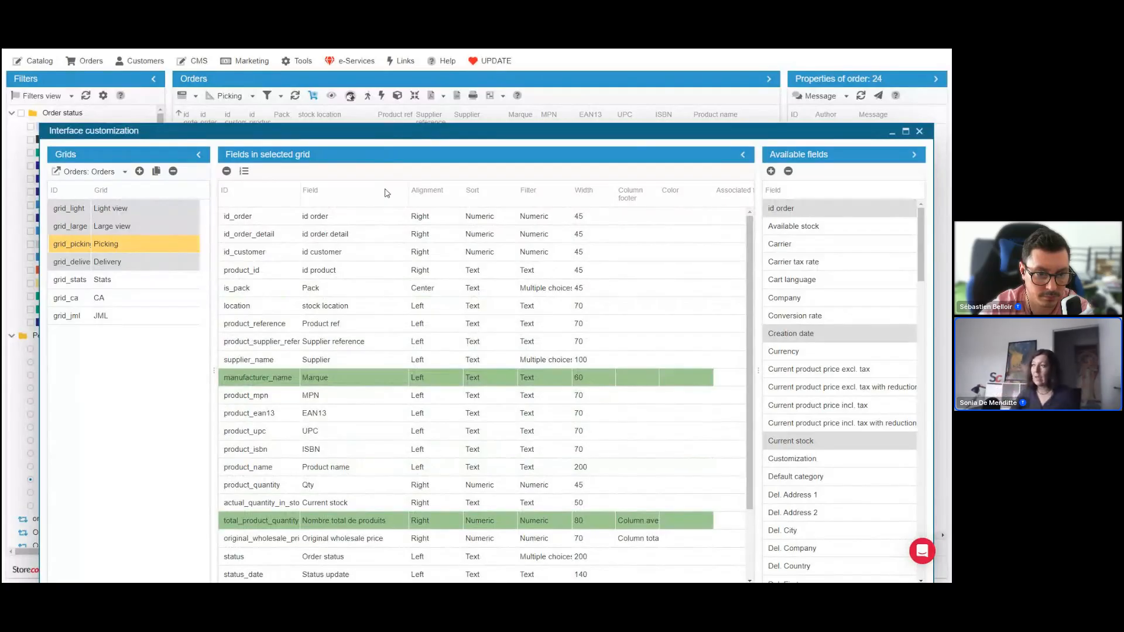
Widen the Available fields pane, remove the Marque field from the Picking view, and check the reloaded Orders grid behind the window
{"action": "left_click_drag", "start_coordinate": [758, 324], "coordinate": [684, 324]}
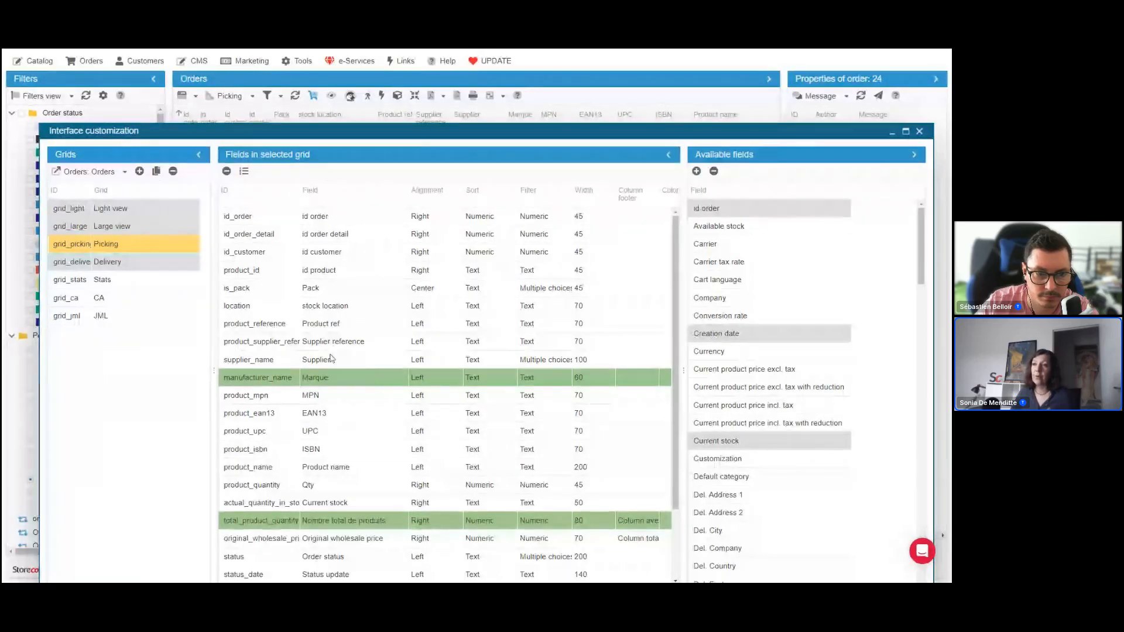
{"action": "left_click", "coordinate": [331, 380]}
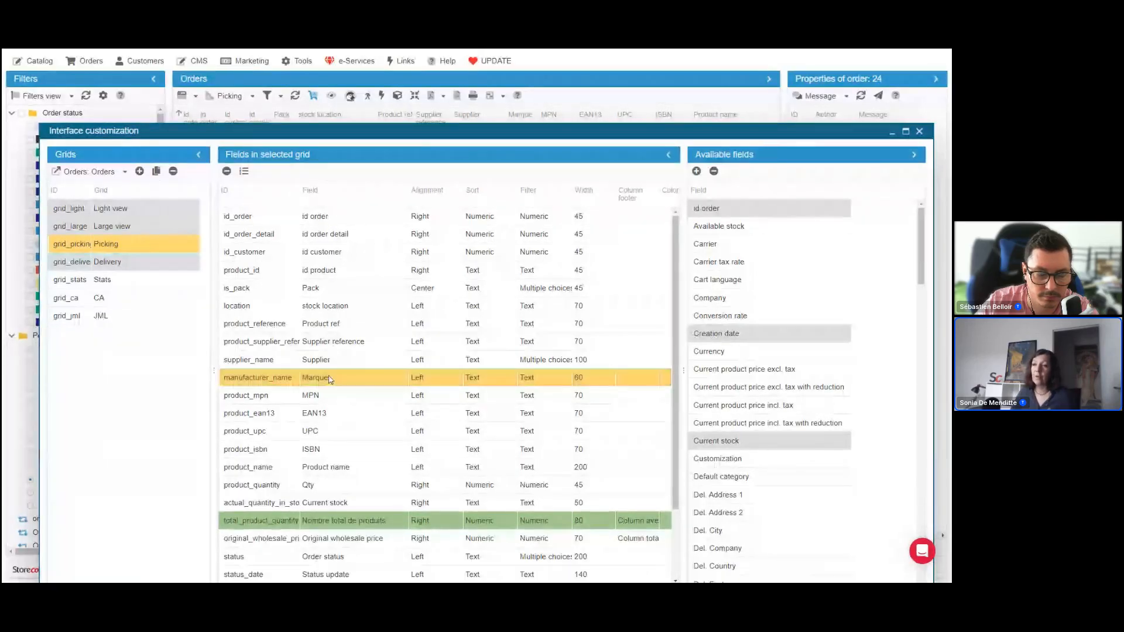
{"action": "left_click", "coordinate": [227, 171]}
{"action": "key", "text": "Return"}
{"action": "left_click_drag", "start_coordinate": [478, 125], "coordinate": [472, 307]}
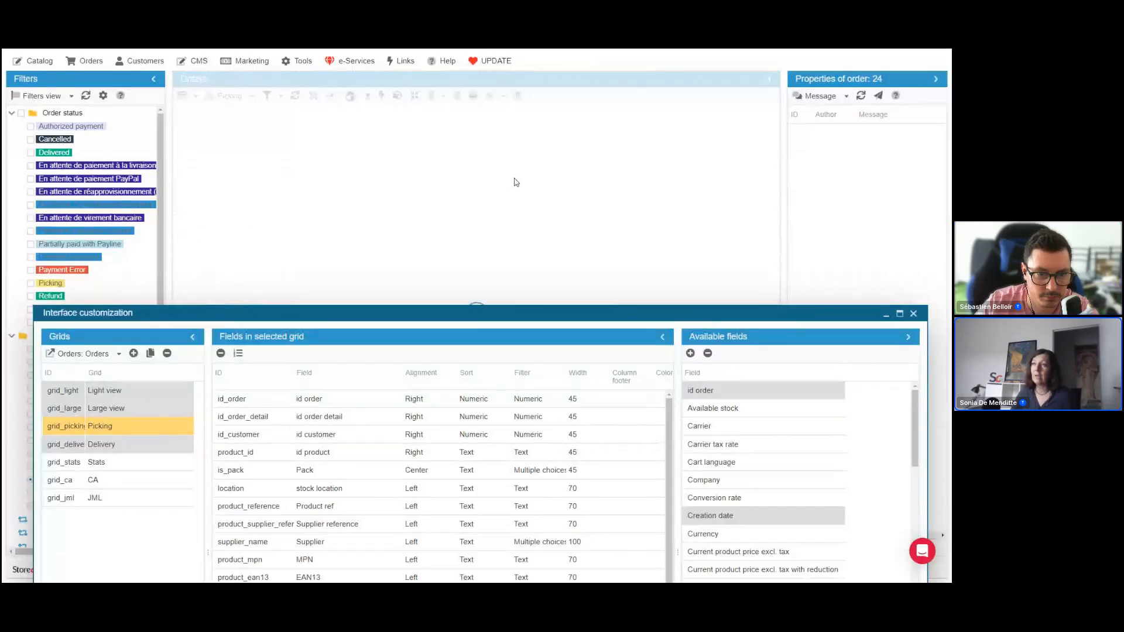
{"action": "left_click_drag", "start_coordinate": [484, 308], "coordinate": [484, 120]}
{"action": "scroll", "coordinate": [319, 333], "scroll_direction": "down", "scroll_amount": 2}
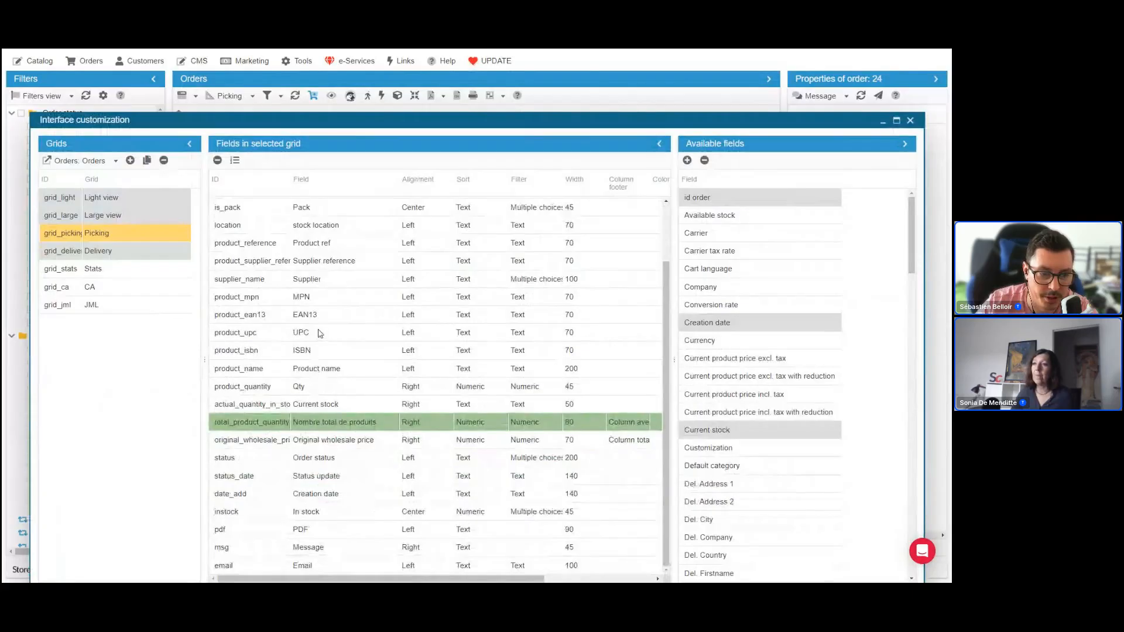
Remove the MPN, UPC and ISBN fields from the Picking view and reload the Orders grid behind the window
{"action": "left_click", "coordinate": [319, 298]}
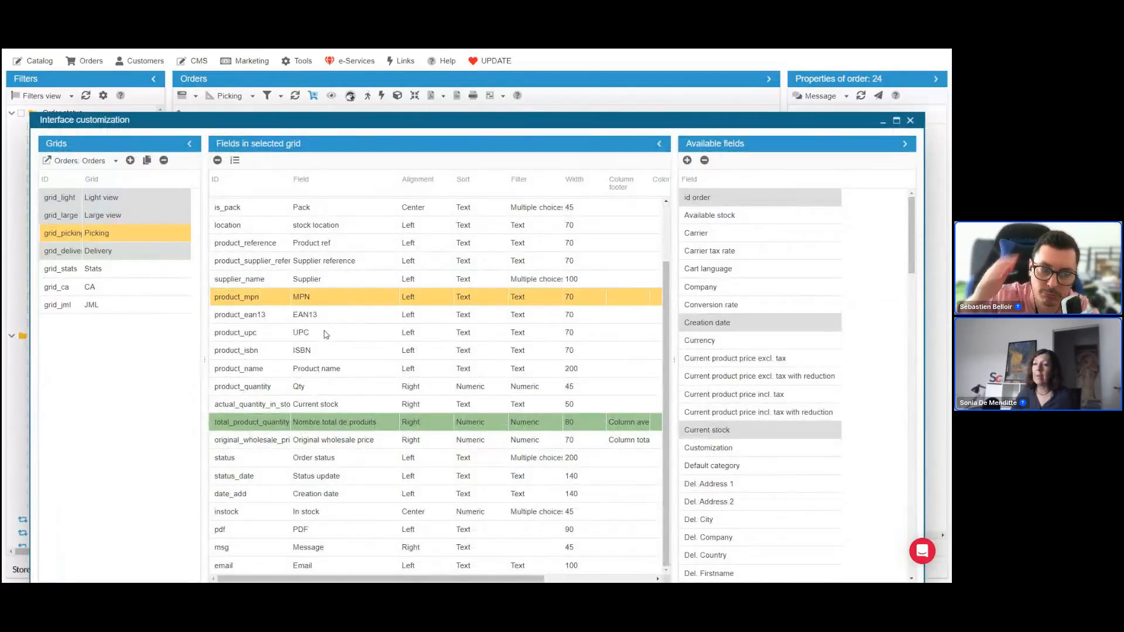
{"action": "left_click", "coordinate": [326, 333], "text": "ctrl"}
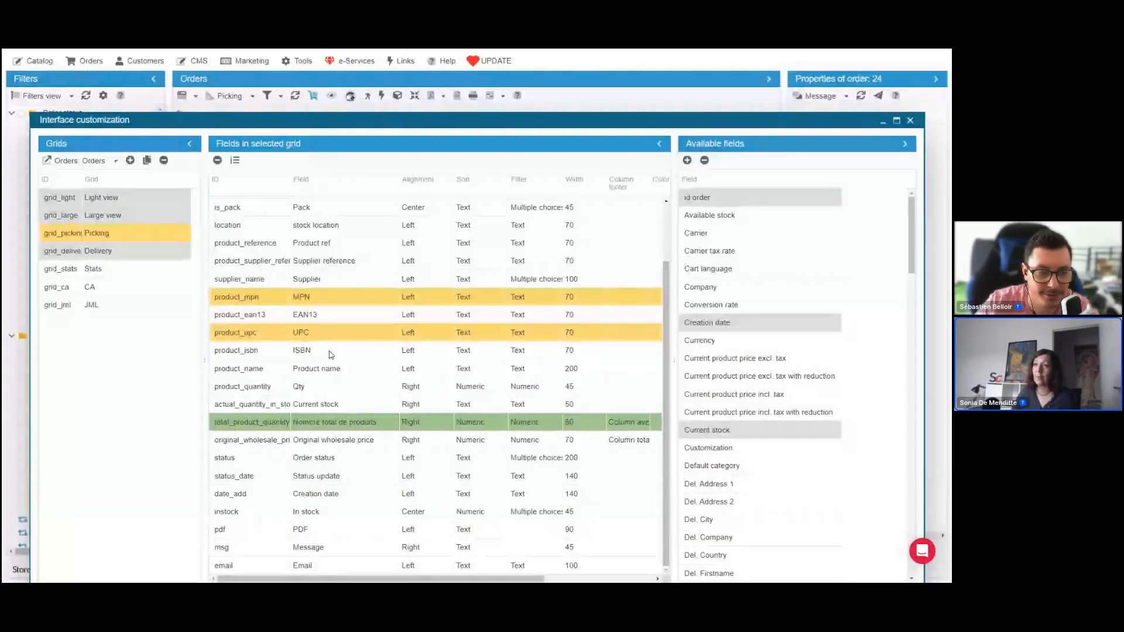
{"action": "left_click", "coordinate": [329, 352], "text": "ctrl"}
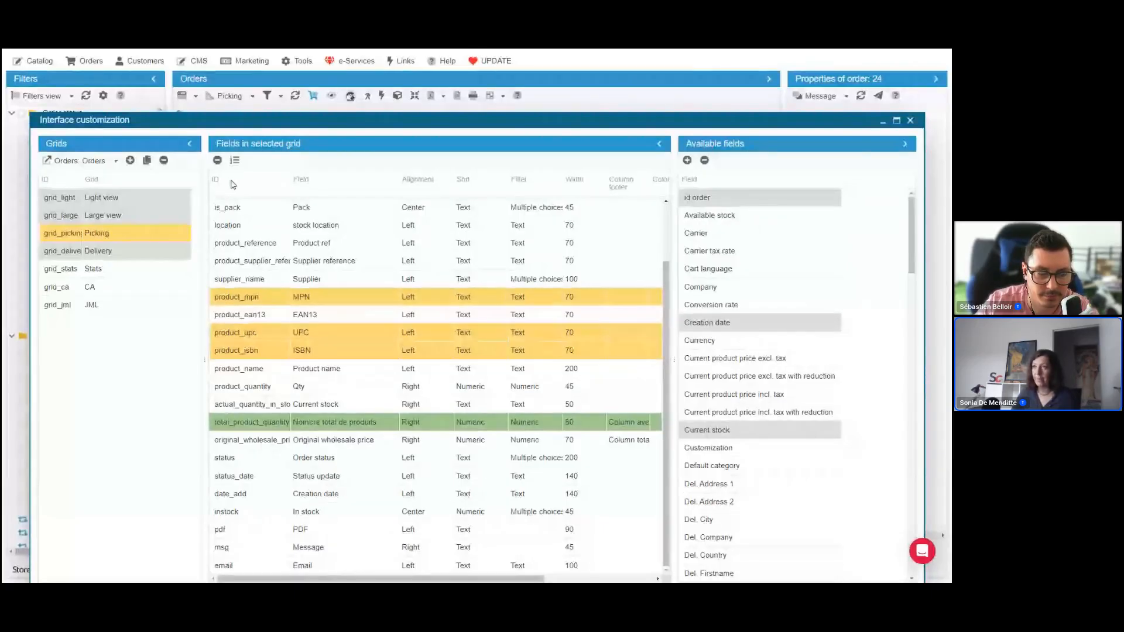
{"action": "left_click", "coordinate": [218, 161]}
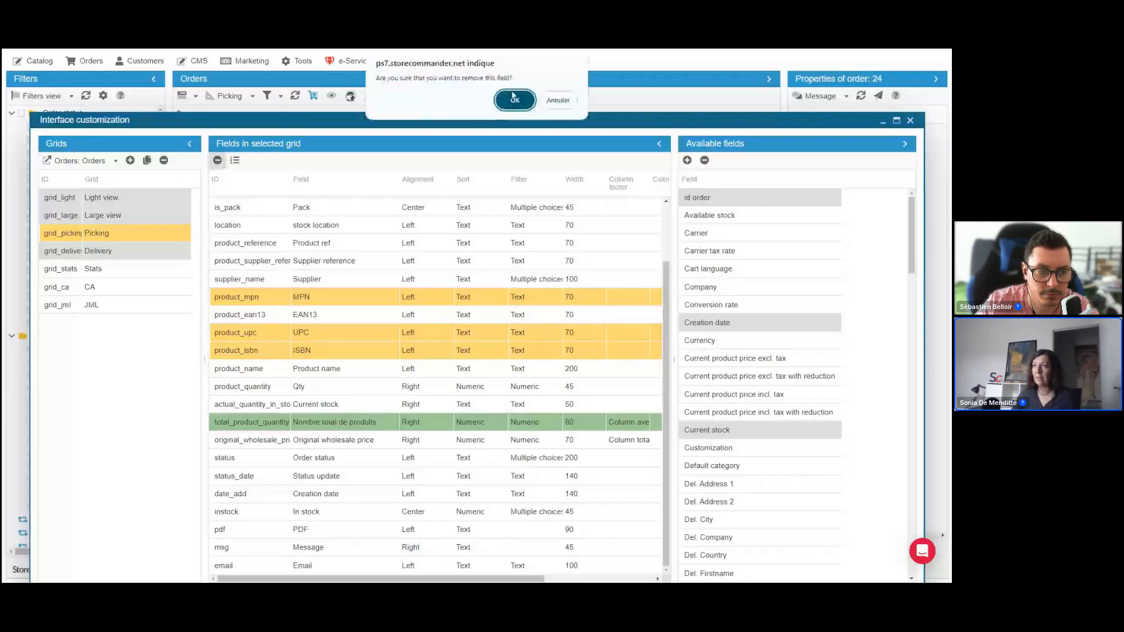
{"action": "left_click", "coordinate": [514, 97]}
{"action": "left_click_drag", "start_coordinate": [477, 169], "coordinate": [473, 301]}
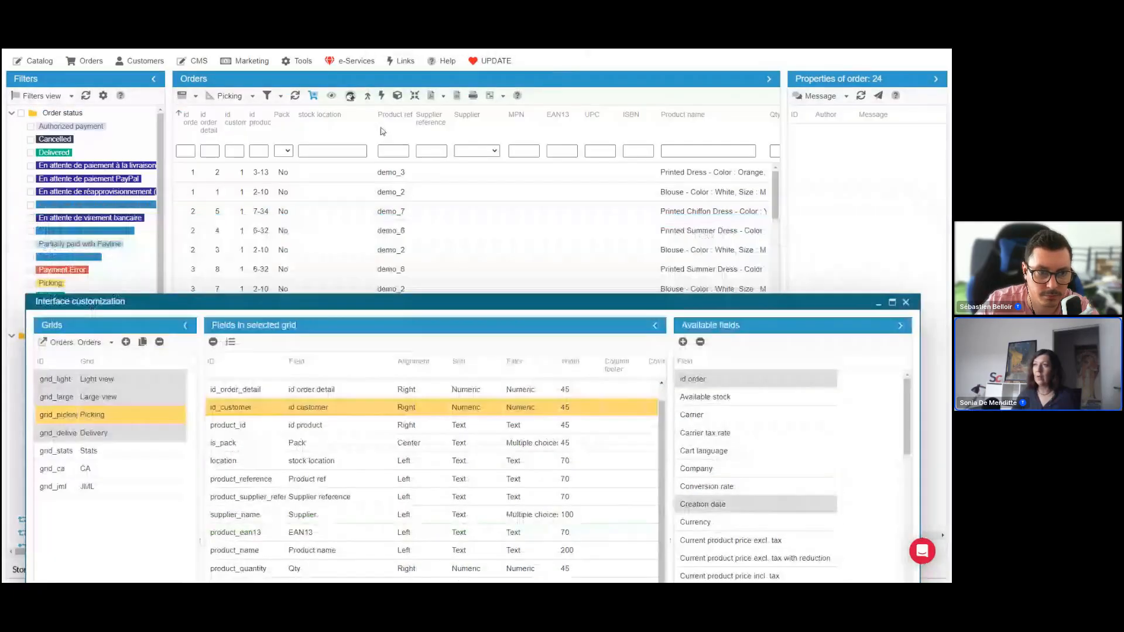
{"action": "left_click", "coordinate": [295, 96]}
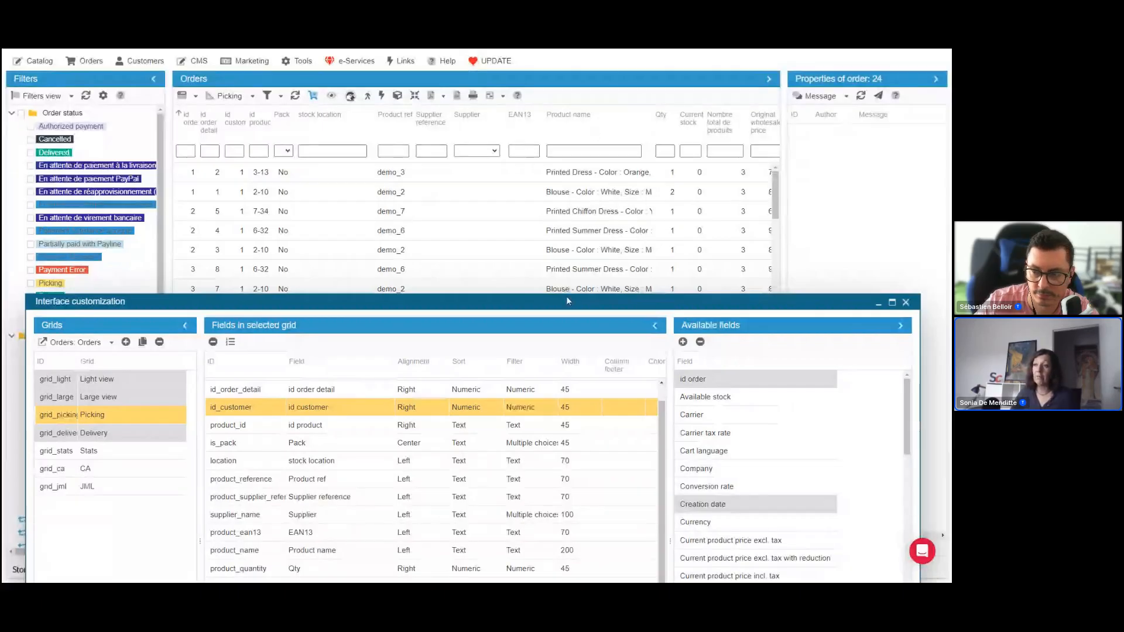
Reorder the Picking view's fields so EAN13 and Qty directly follow Product ref, and uncover the Orders grid
{"action": "left_click_drag", "start_coordinate": [567, 300], "coordinate": [569, 168]}
{"action": "left_click_drag", "start_coordinate": [305, 434], "coordinate": [326, 346]}
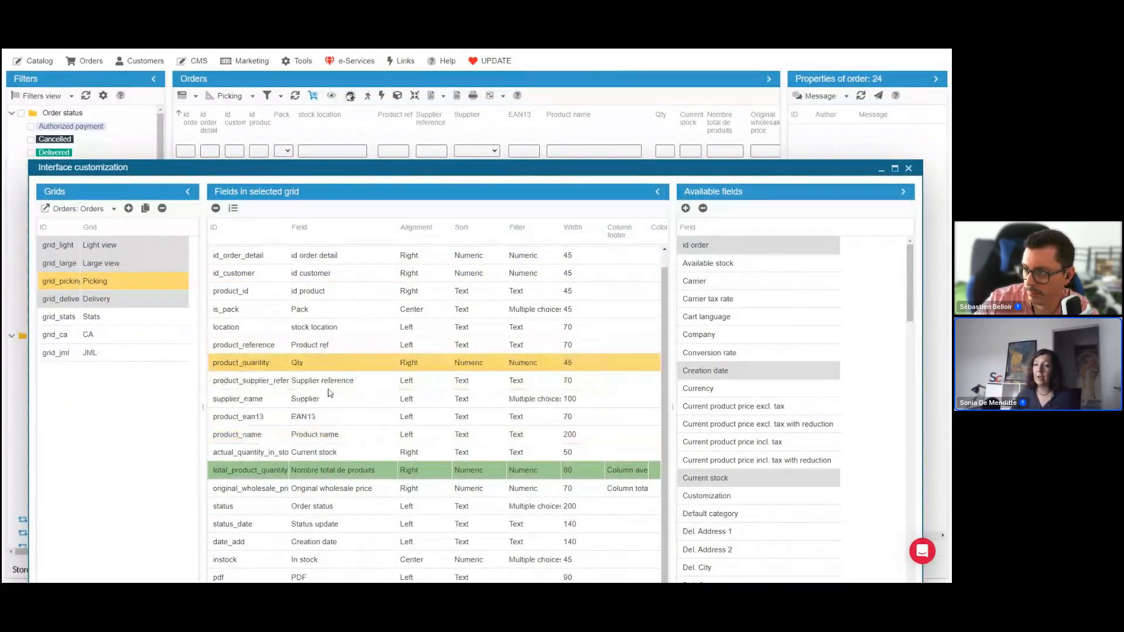
{"action": "left_click_drag", "start_coordinate": [325, 418], "coordinate": [338, 346]}
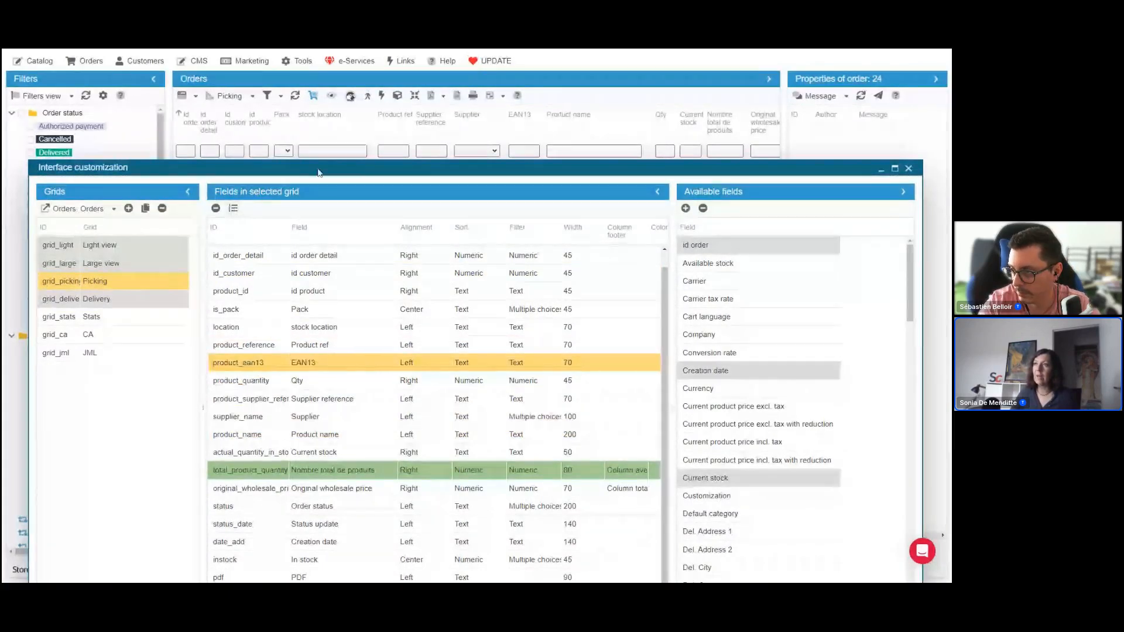
{"action": "left_click_drag", "start_coordinate": [319, 171], "coordinate": [316, 283]}
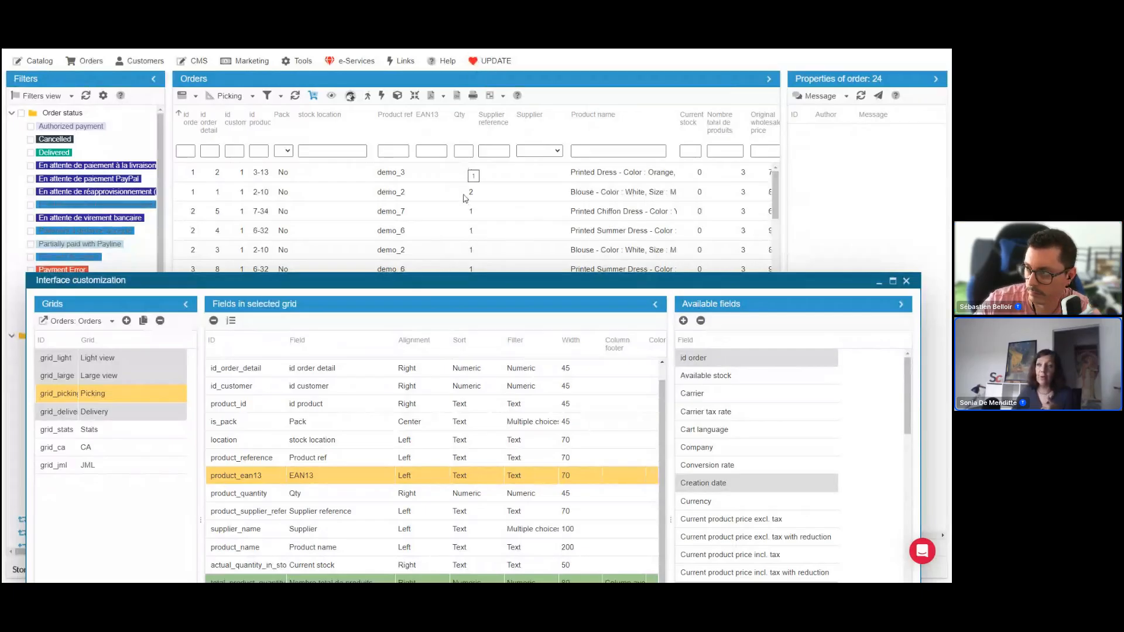
Display the JML view's fields in the customization window and examine Product ref, Product name and Qty
{"action": "left_click_drag", "start_coordinate": [457, 283], "coordinate": [456, 167]}
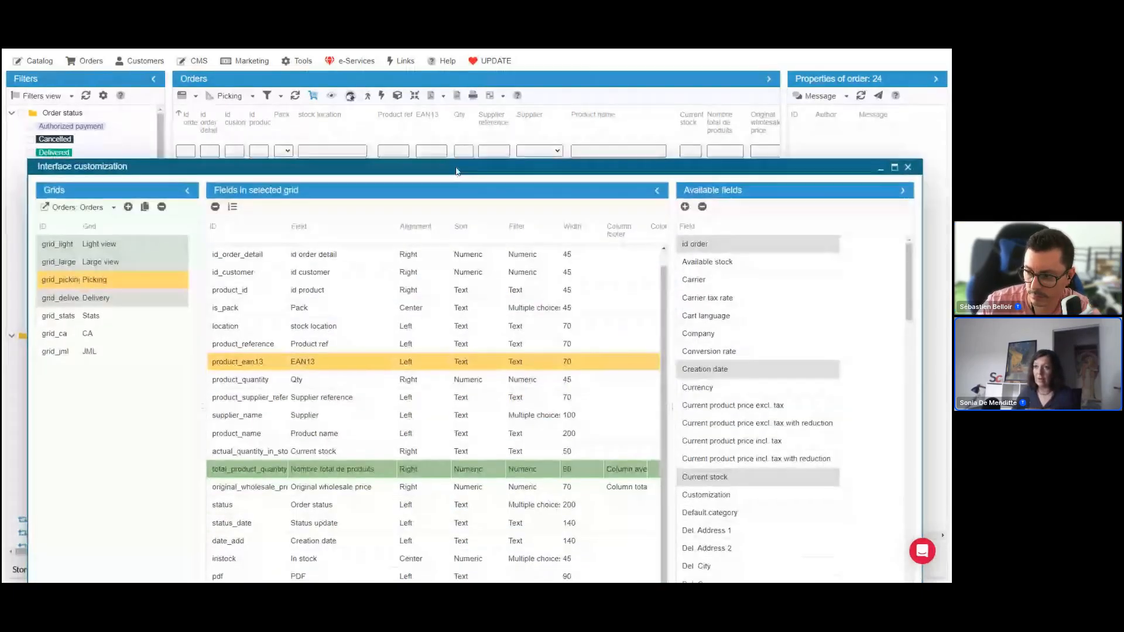
{"action": "left_click", "coordinate": [99, 353]}
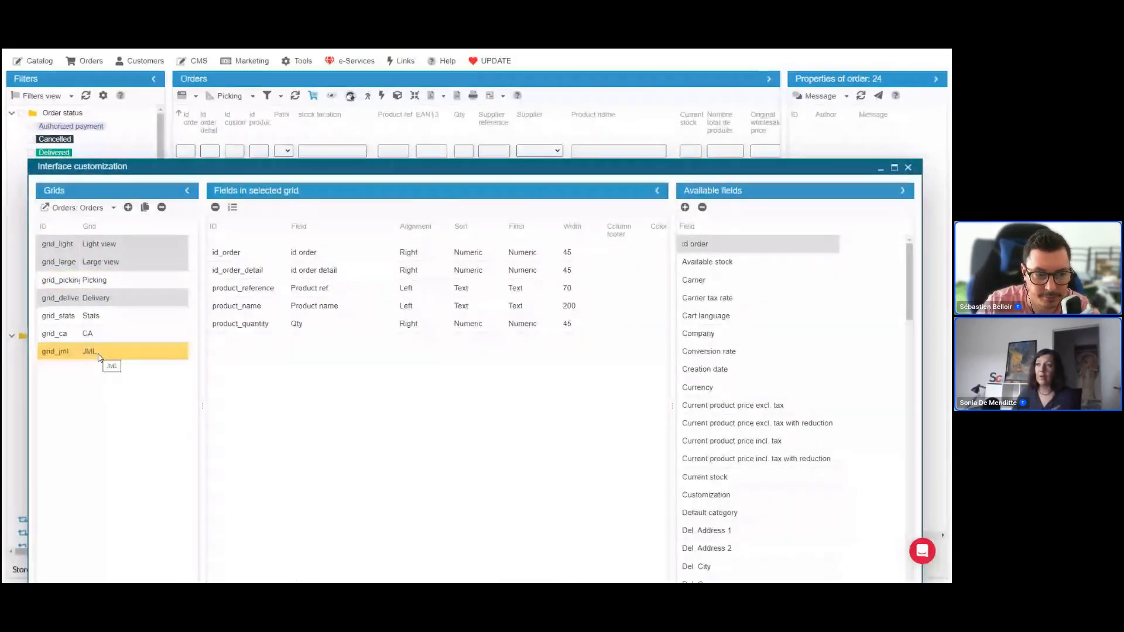
{"action": "left_click", "coordinate": [339, 293]}
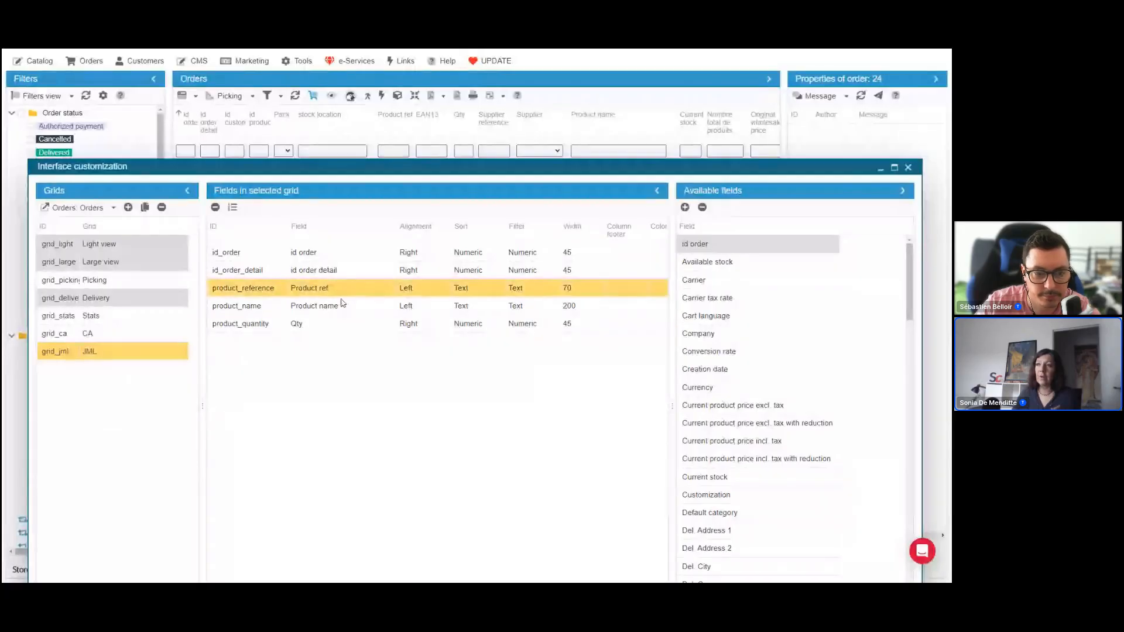
{"action": "left_click", "coordinate": [343, 305]}
{"action": "left_click", "coordinate": [346, 325]}
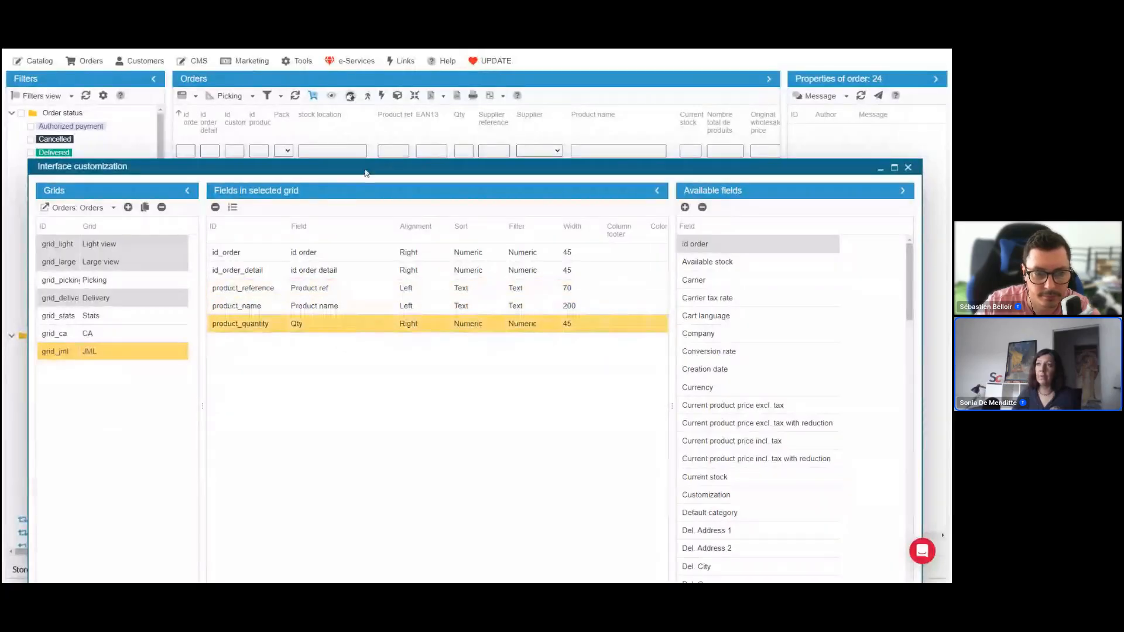
Uncover the Orders grid behind the customization window and switch it to the JML view
{"action": "left_click_drag", "start_coordinate": [366, 173], "coordinate": [371, 280]}
{"action": "left_click", "coordinate": [252, 96]}
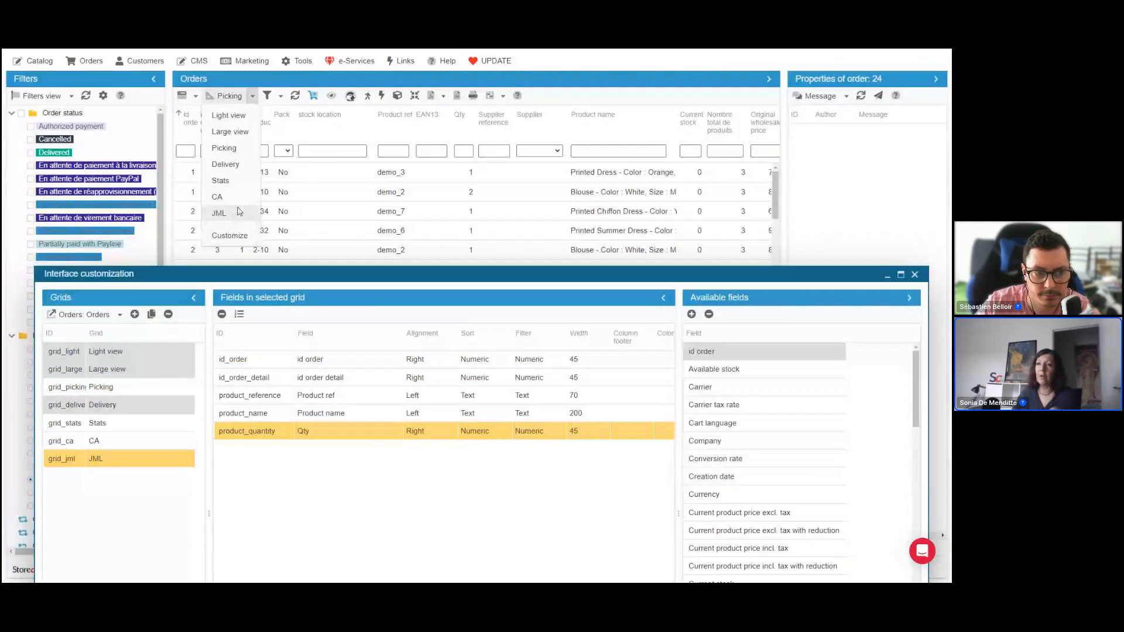
{"action": "left_click", "coordinate": [237, 212]}
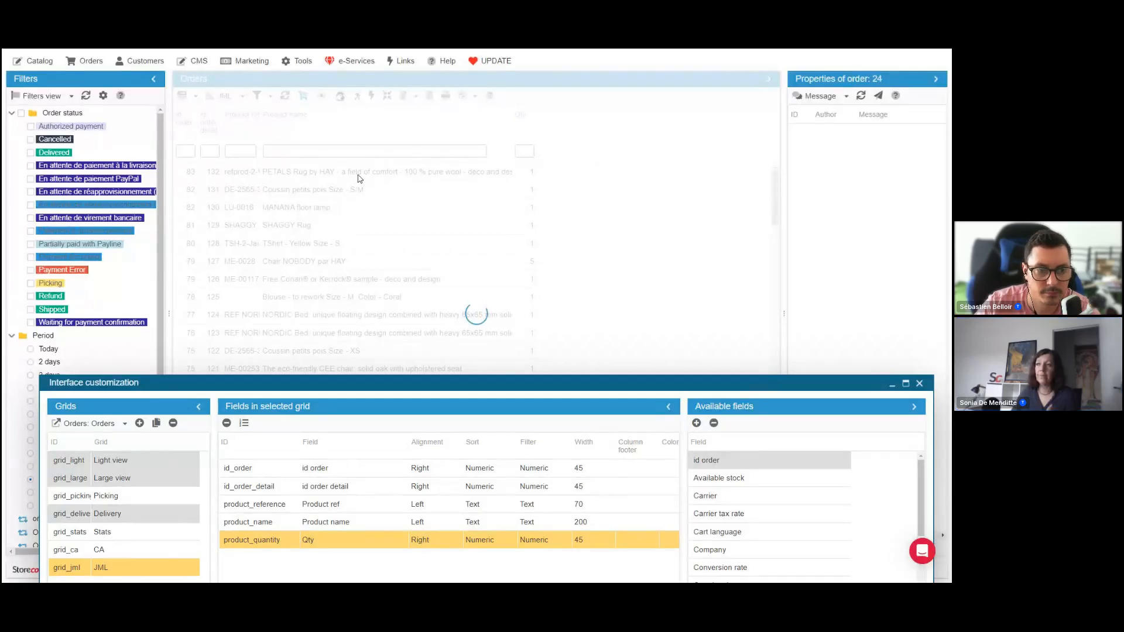
Reposition the Interface customization window, browse the available fields, and display the fields of the CA view
{"action": "left_click_drag", "start_coordinate": [390, 380], "coordinate": [384, 265]}
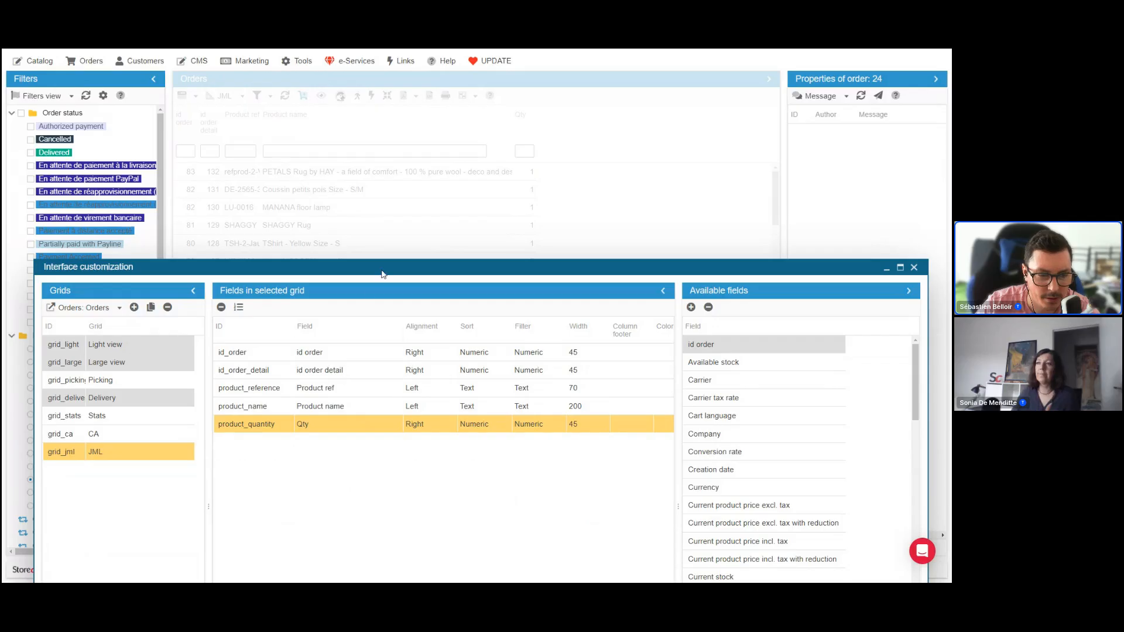
{"action": "mouse_move", "coordinate": [385, 271]}
{"action": "left_mouse_down"}
{"action": "mouse_move", "coordinate": [384, 312]}
{"action": "mouse_move", "coordinate": [379, 280]}
{"action": "left_mouse_up"}
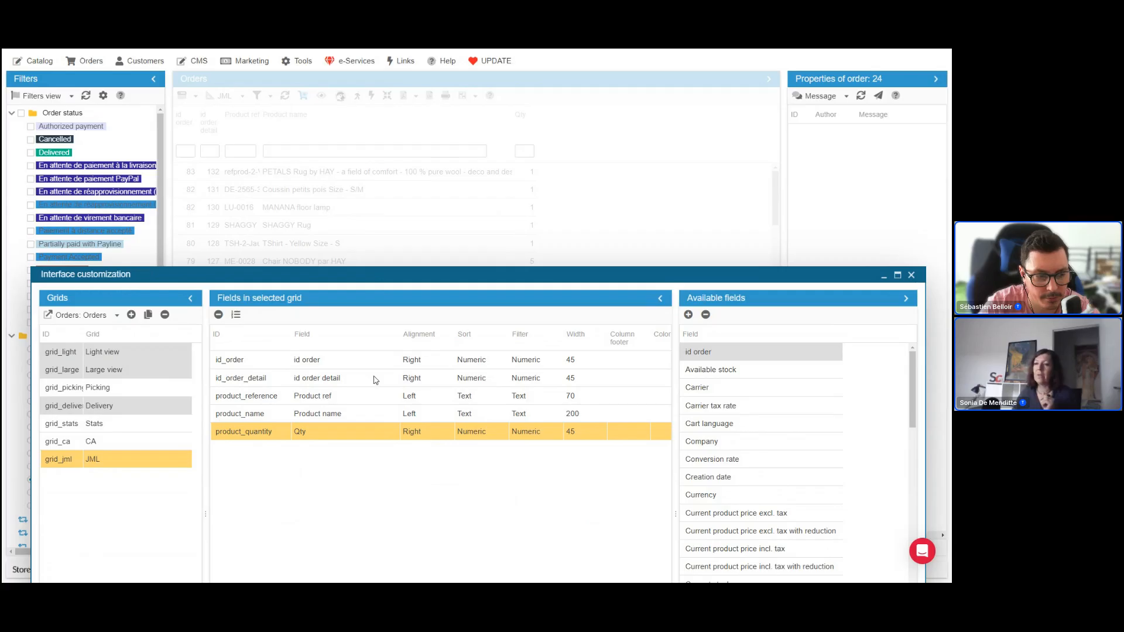
{"action": "scroll", "coordinate": [745, 469], "scroll_direction": "down", "scroll_amount": 6}
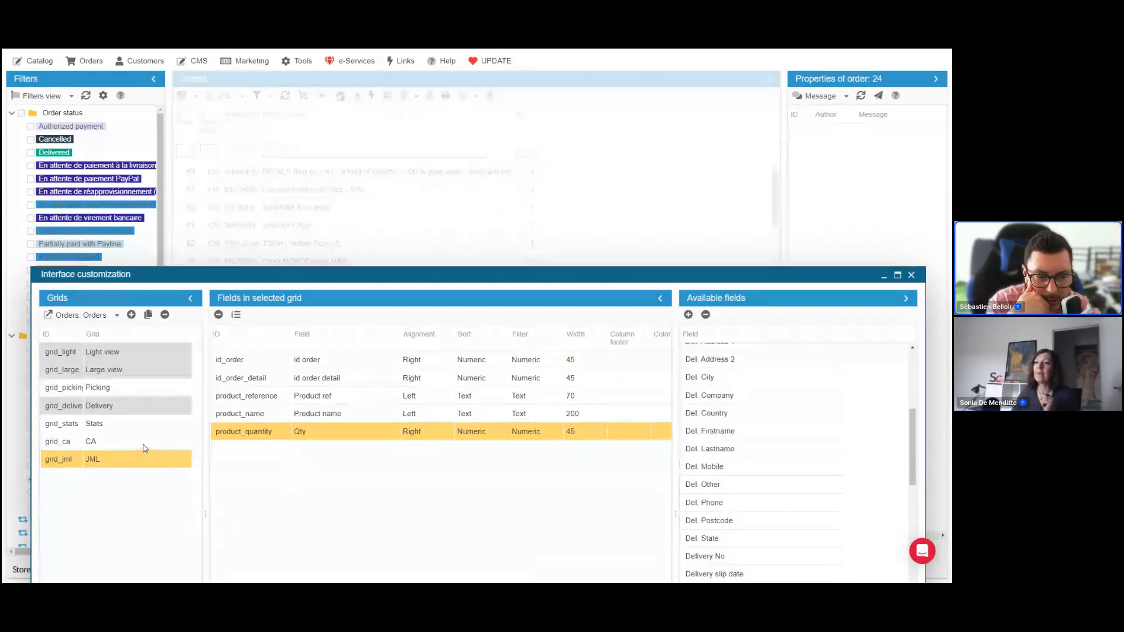
{"action": "left_click", "coordinate": [148, 447]}
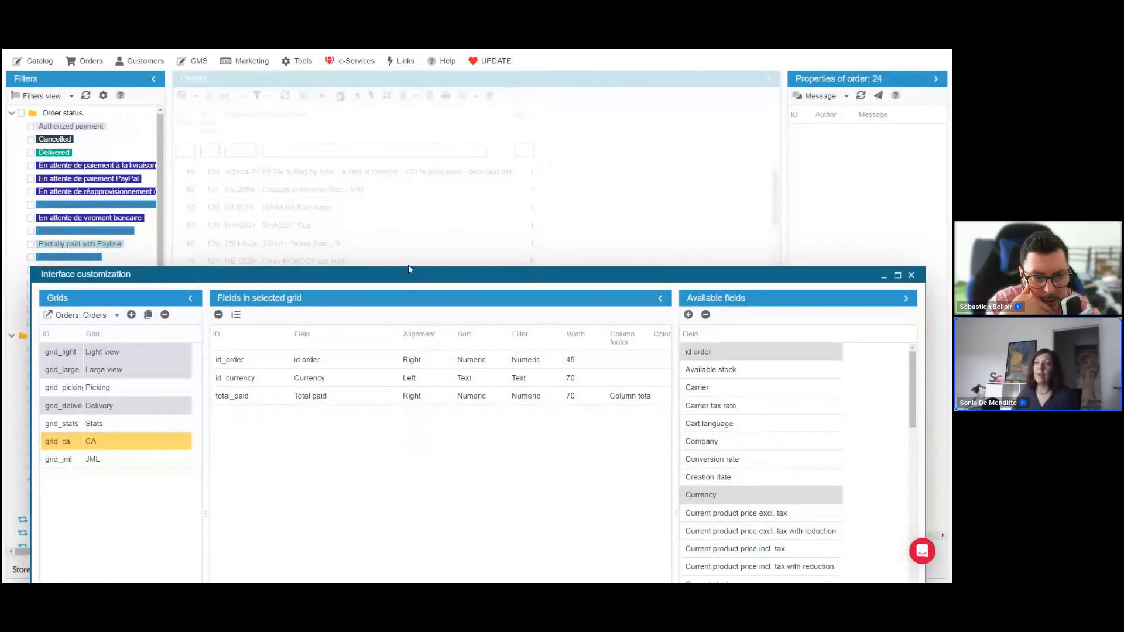
Reload the page, reopen the Orders grid view customization, and widen the Available fields pane to browse its fields
{"action": "key", "text": "F5"}
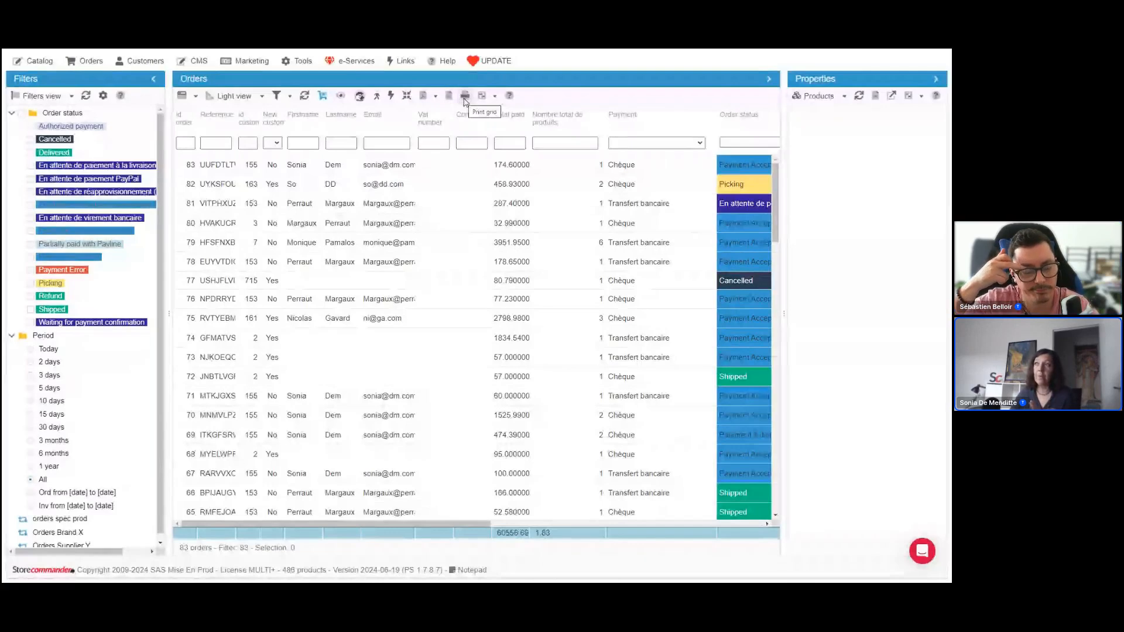
{"action": "left_click", "coordinate": [262, 96]}
{"action": "left_click", "coordinate": [231, 235]}
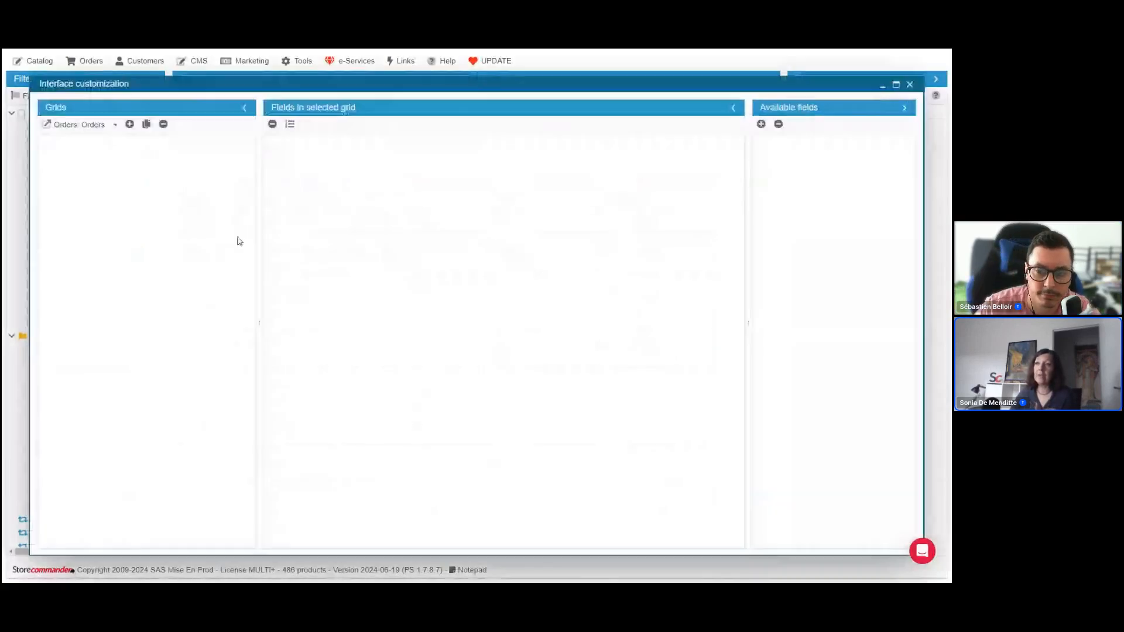
{"action": "left_click_drag", "start_coordinate": [751, 282], "coordinate": [674, 282]}
{"action": "scroll", "coordinate": [716, 398], "scroll_direction": "down", "scroll_amount": 12}
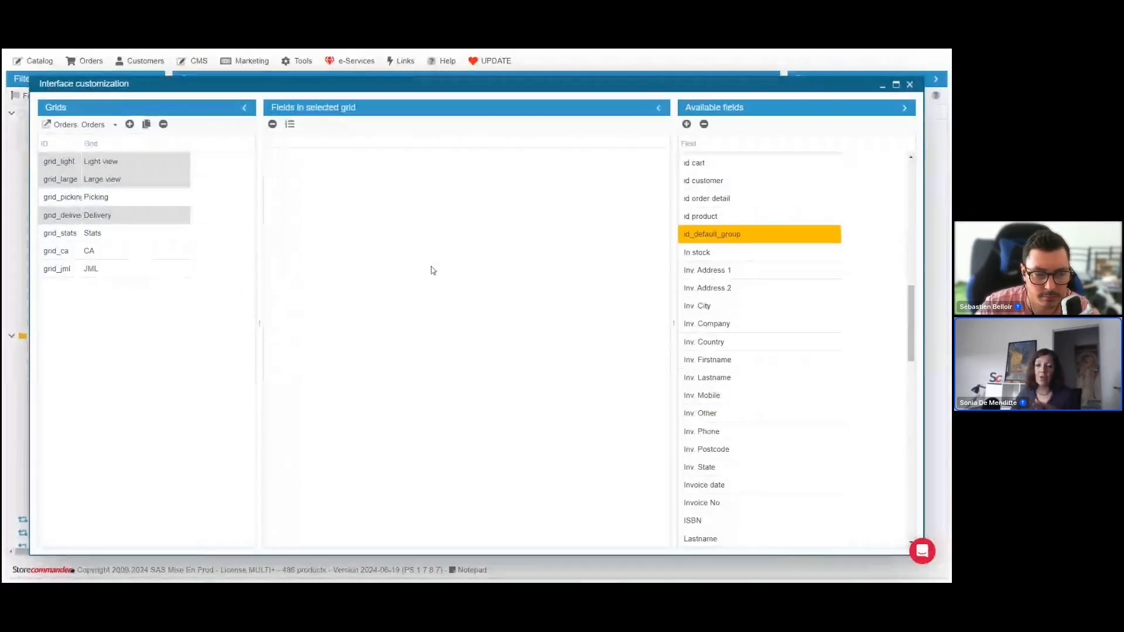
Delete the JML view from the Orders grids and close the Interface customization window
{"action": "left_click", "coordinate": [146, 270]}
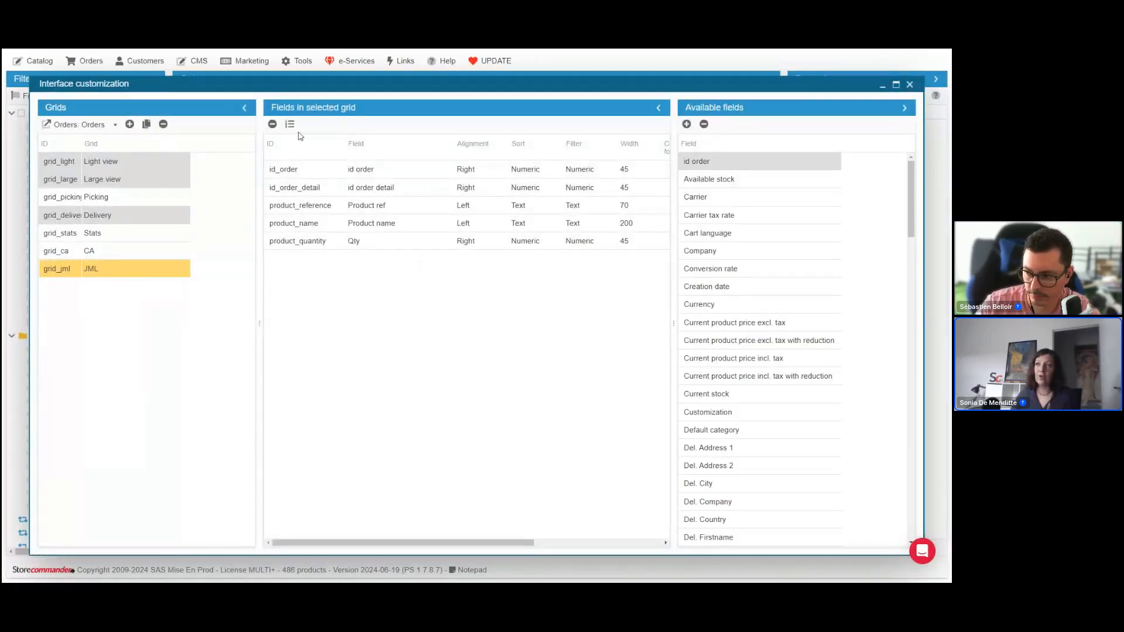
{"action": "left_click", "coordinate": [164, 124]}
{"action": "left_click", "coordinate": [513, 100]}
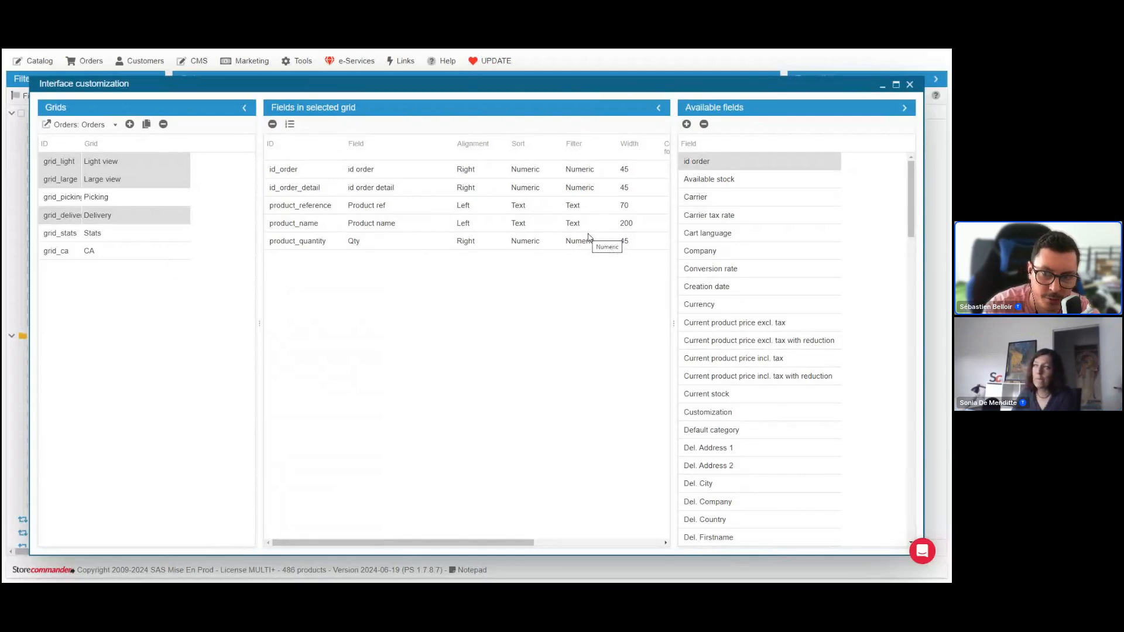
{"action": "left_click", "coordinate": [911, 85]}
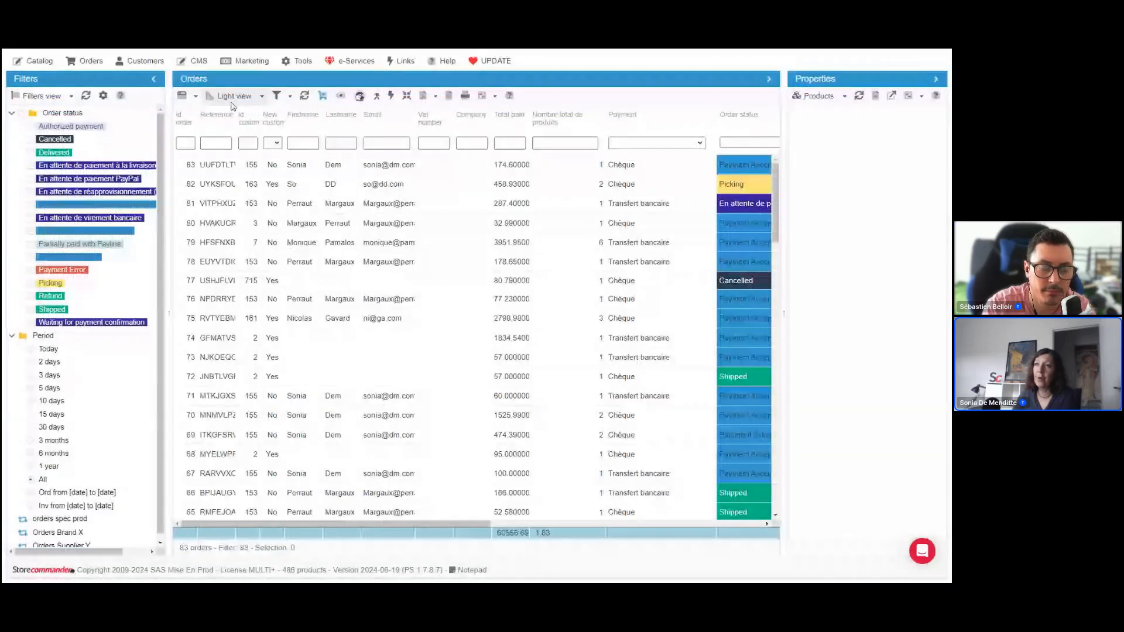
{"action": "left_click", "coordinate": [299, 60]}
{"action": "mouse_move", "coordinate": [313, 133]}
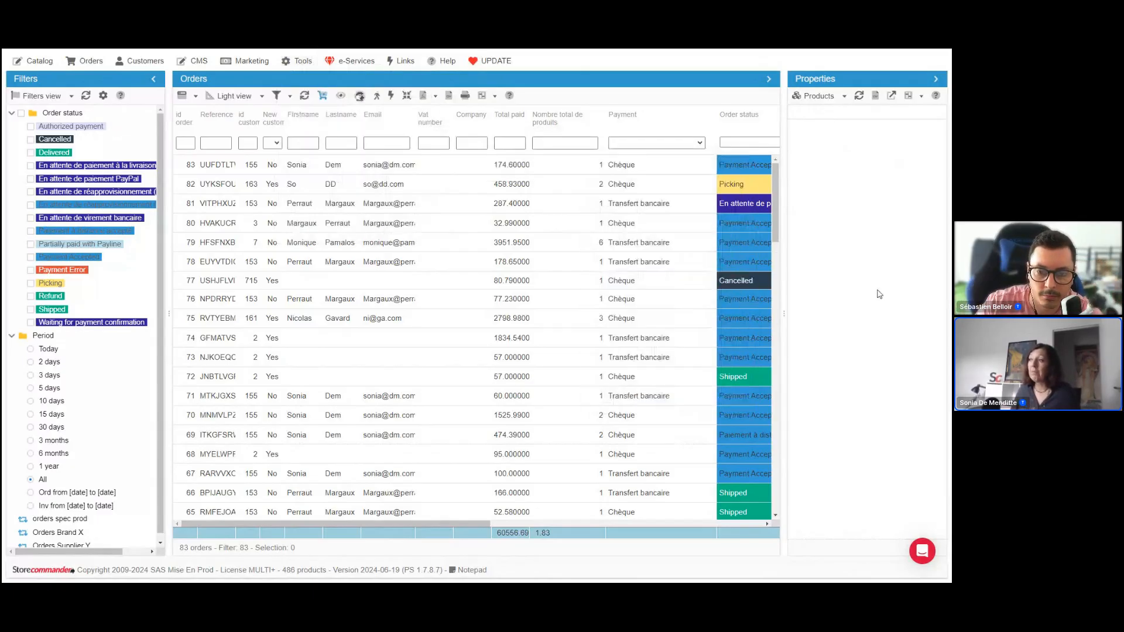
Open the support chat, view its message list, and close the chat
{"action": "left_click", "coordinate": [923, 553]}
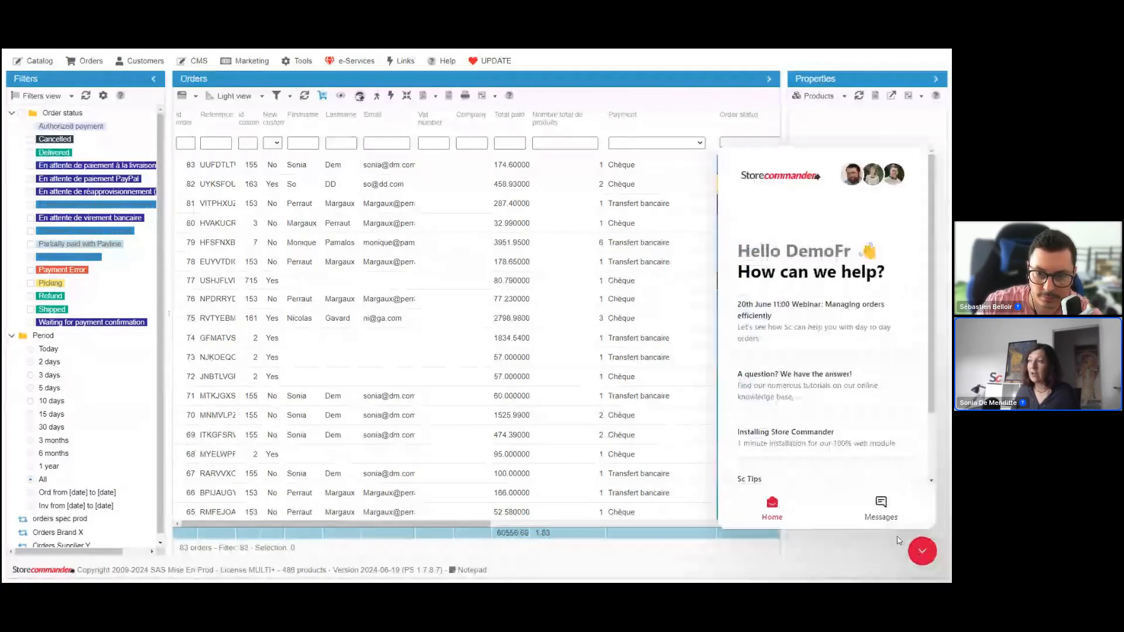
{"action": "left_click", "coordinate": [881, 506]}
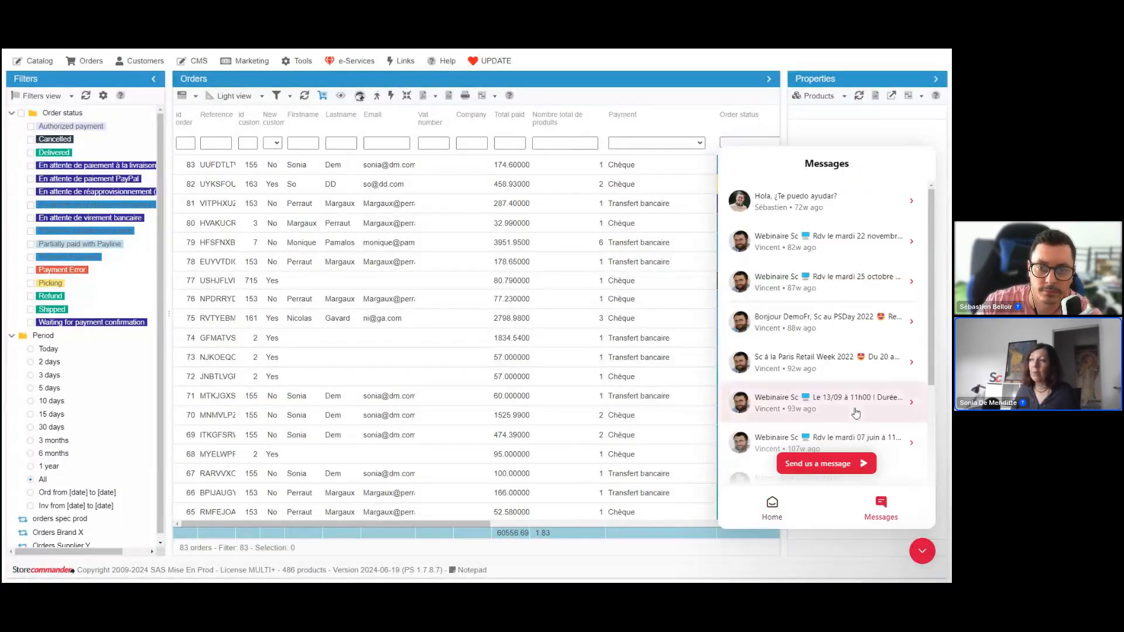
{"action": "left_click", "coordinate": [922, 551]}
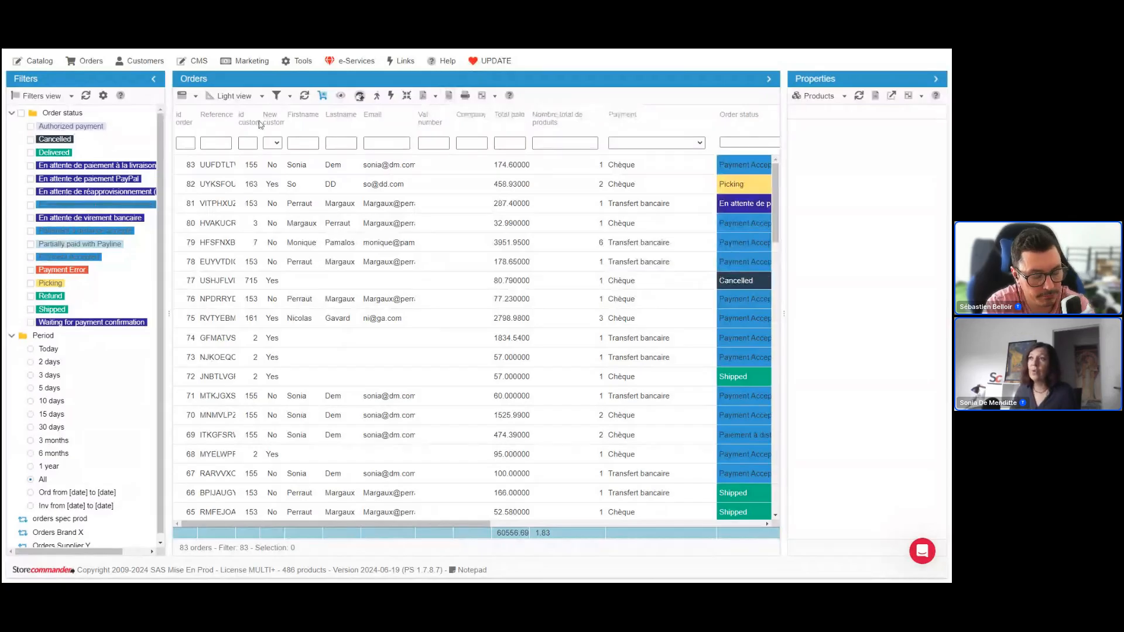
Switch the Orders grid to Large view and review its discount, products and shipping total columns before returning to the first columns
{"action": "left_click", "coordinate": [258, 96]}
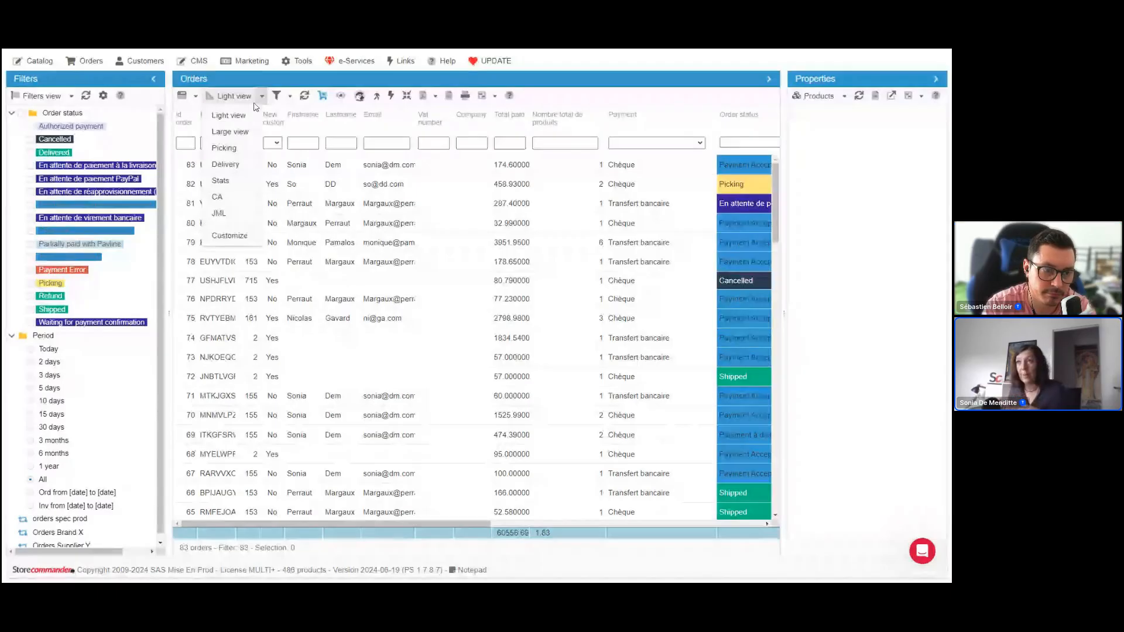
{"action": "left_click", "coordinate": [237, 133]}
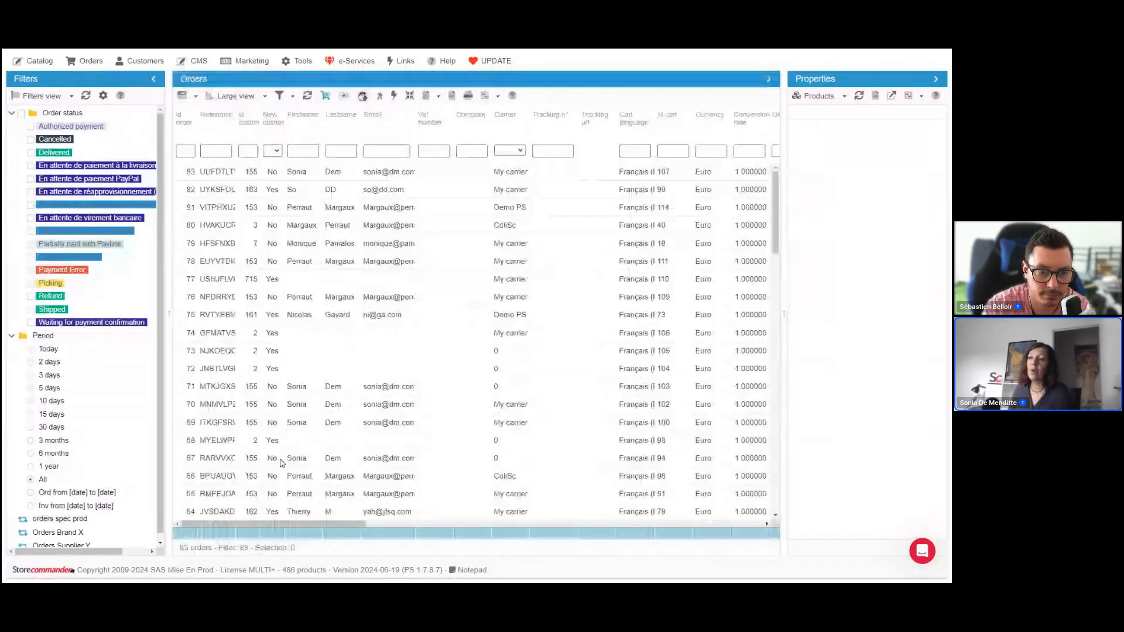
{"action": "left_click_drag", "start_coordinate": [307, 525], "coordinate": [458, 521]}
{"action": "left_click", "coordinate": [572, 153]}
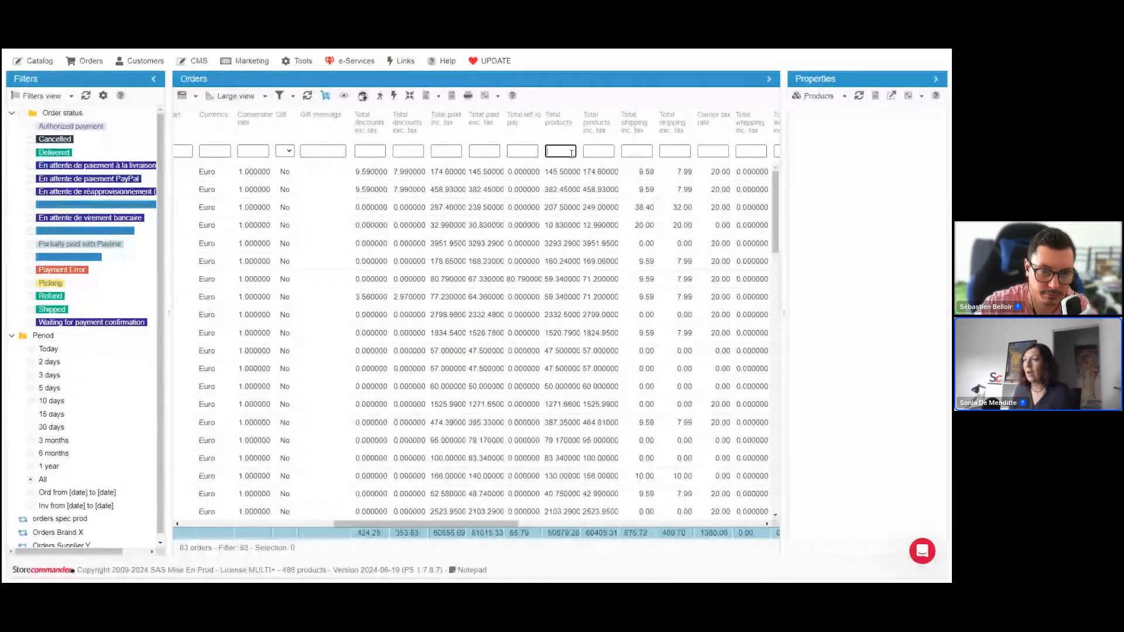
{"action": "left_click", "coordinate": [629, 150]}
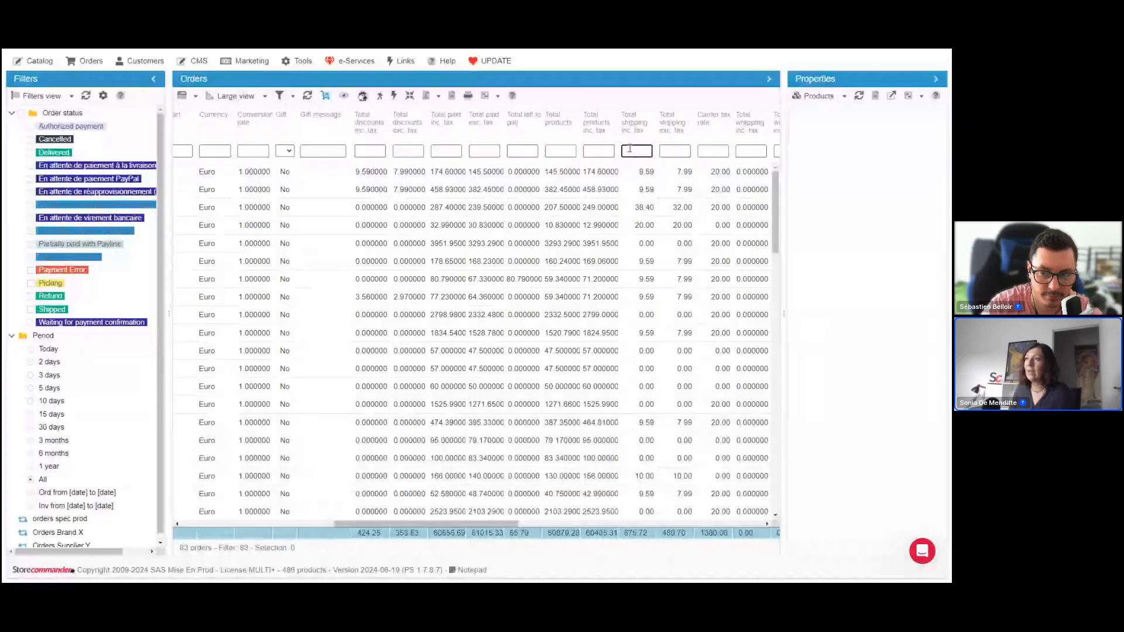
{"action": "left_click", "coordinate": [412, 151]}
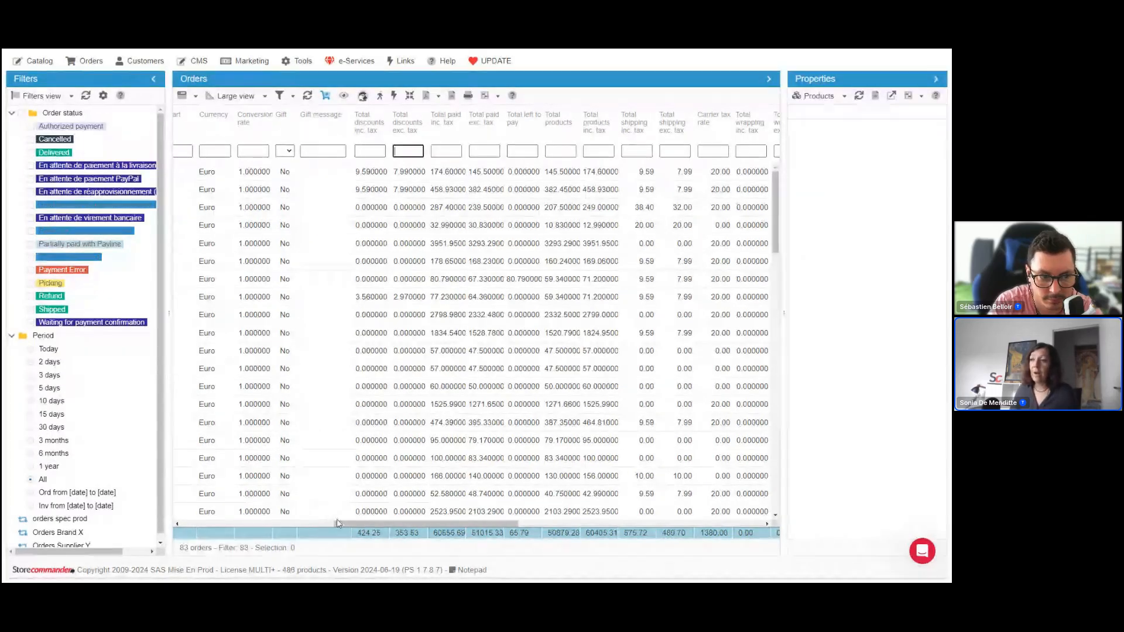
{"action": "left_click_drag", "start_coordinate": [342, 525], "coordinate": [171, 526]}
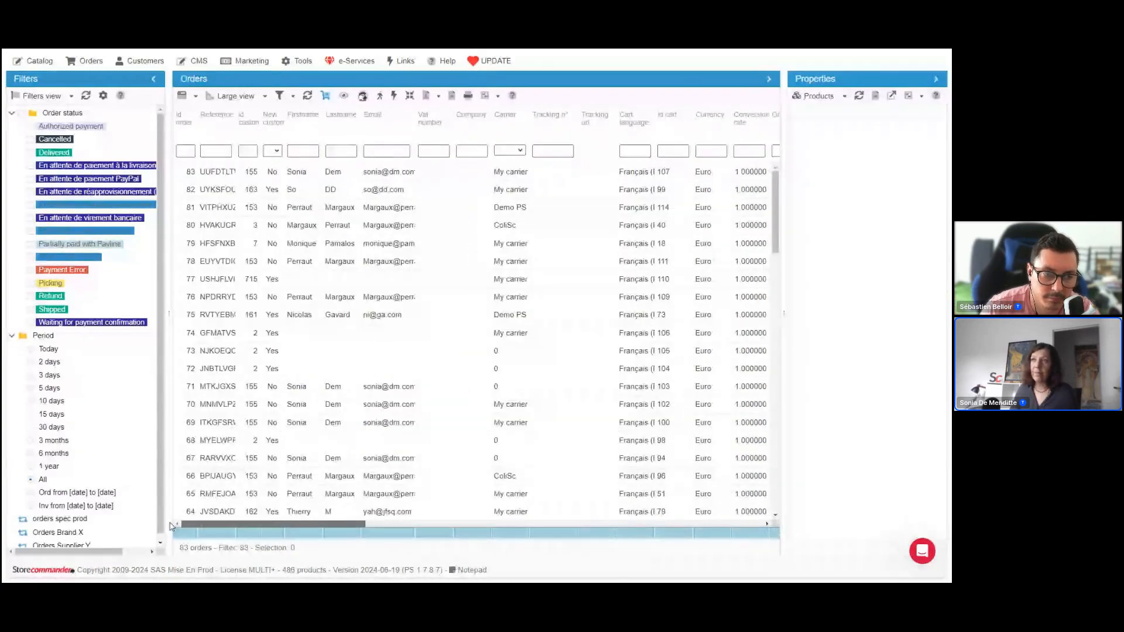
Switch the Orders grid to the CA view and widen its Total paid column
{"action": "left_click", "coordinate": [265, 96]}
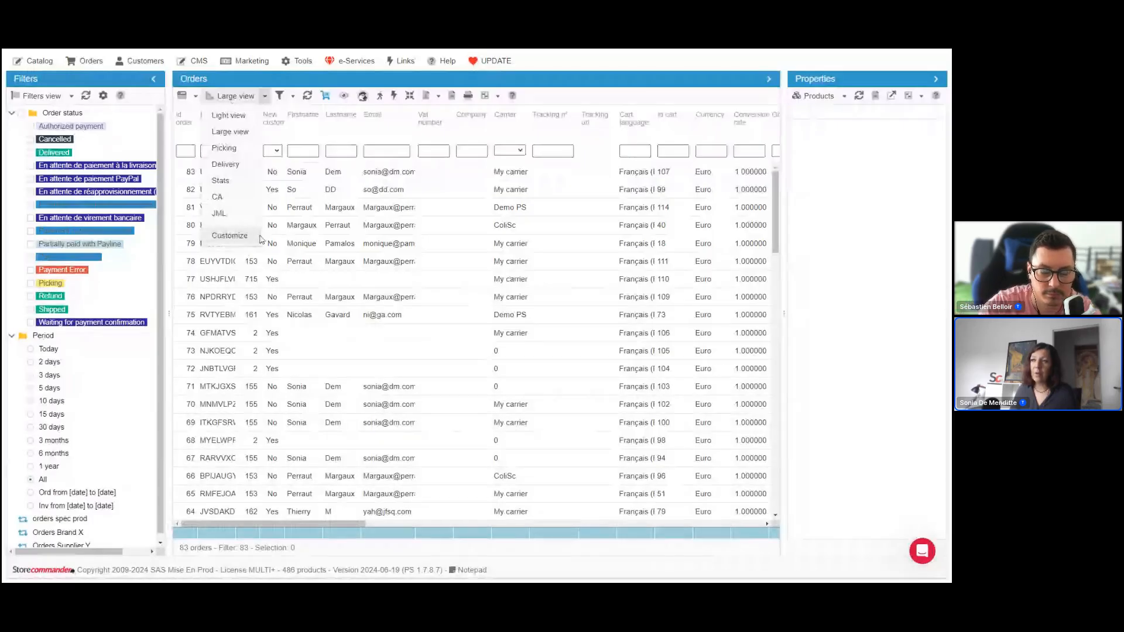
{"action": "left_click", "coordinate": [218, 197]}
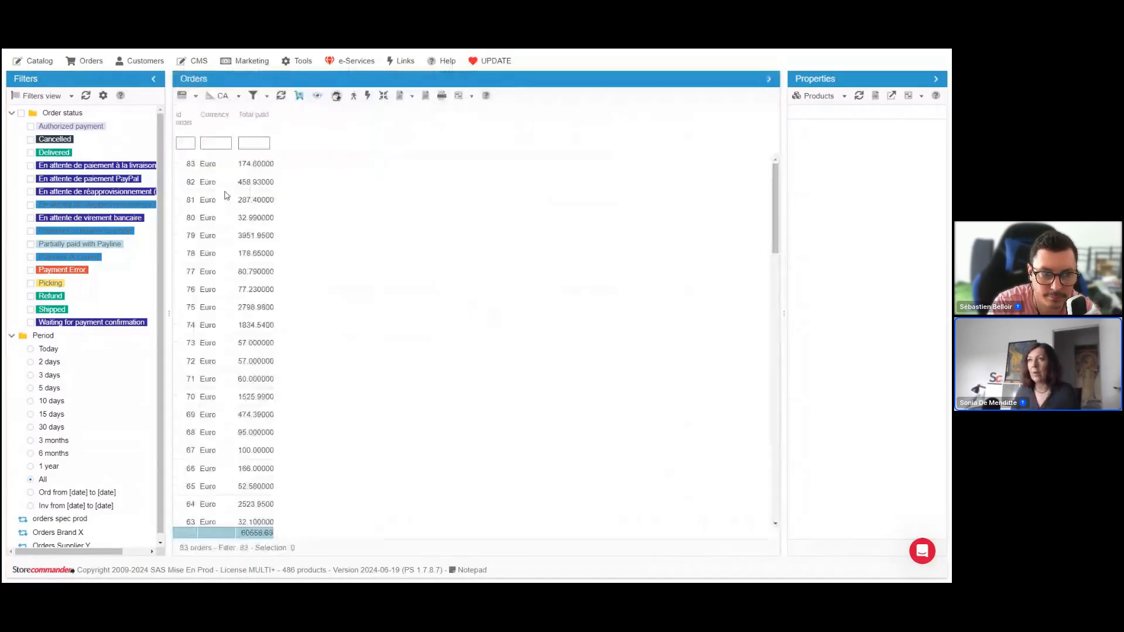
{"action": "left_click", "coordinate": [188, 142]}
{"action": "left_click", "coordinate": [219, 143]}
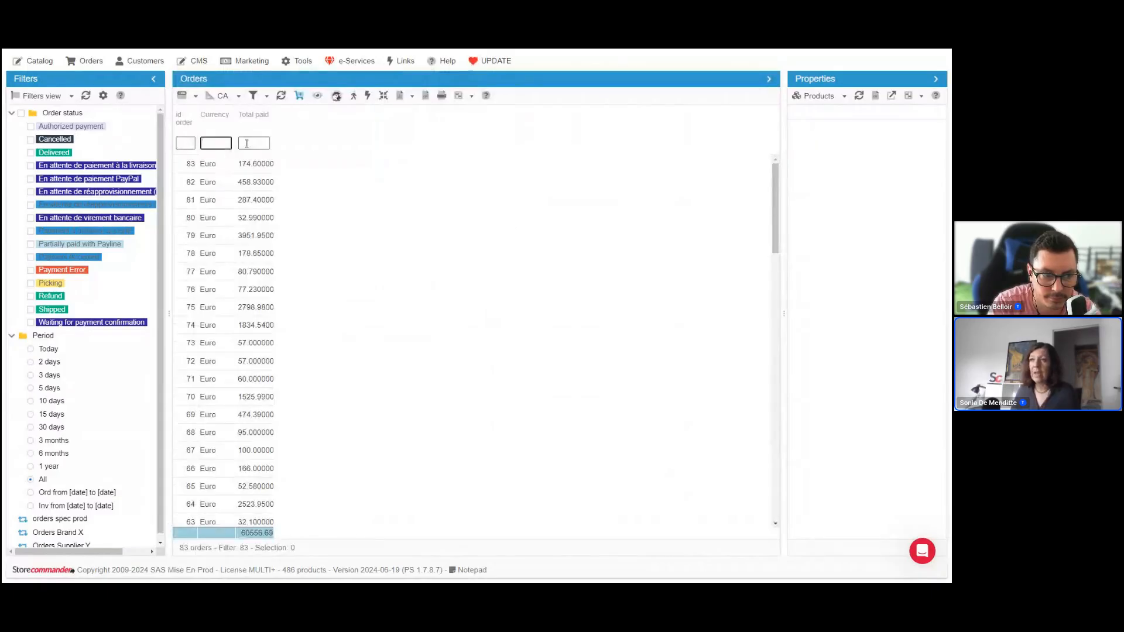
{"action": "left_click", "coordinate": [247, 144]}
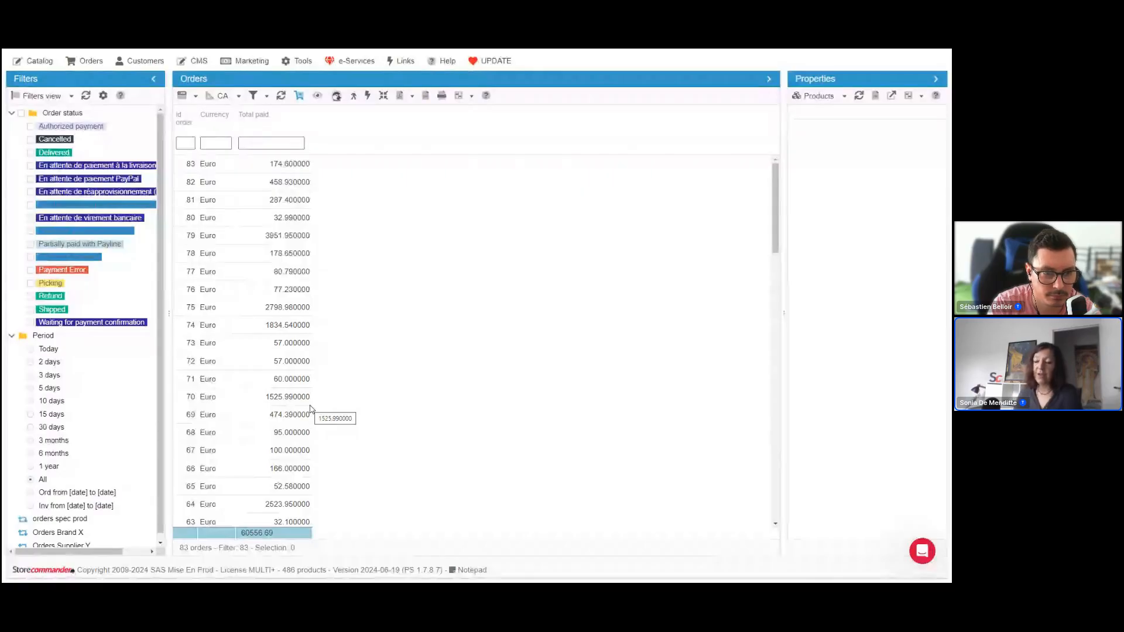
Open the Orders grid customization, browse the Available fields list down to the total fields, and close the window
{"action": "left_click", "coordinate": [233, 99]}
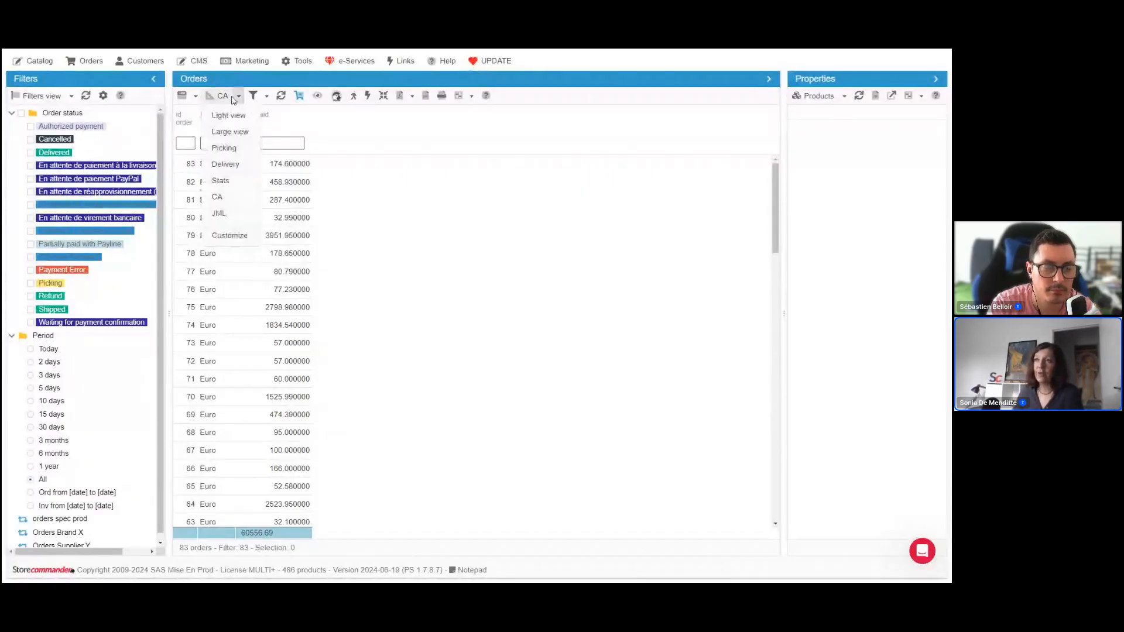
{"action": "left_click", "coordinate": [229, 236]}
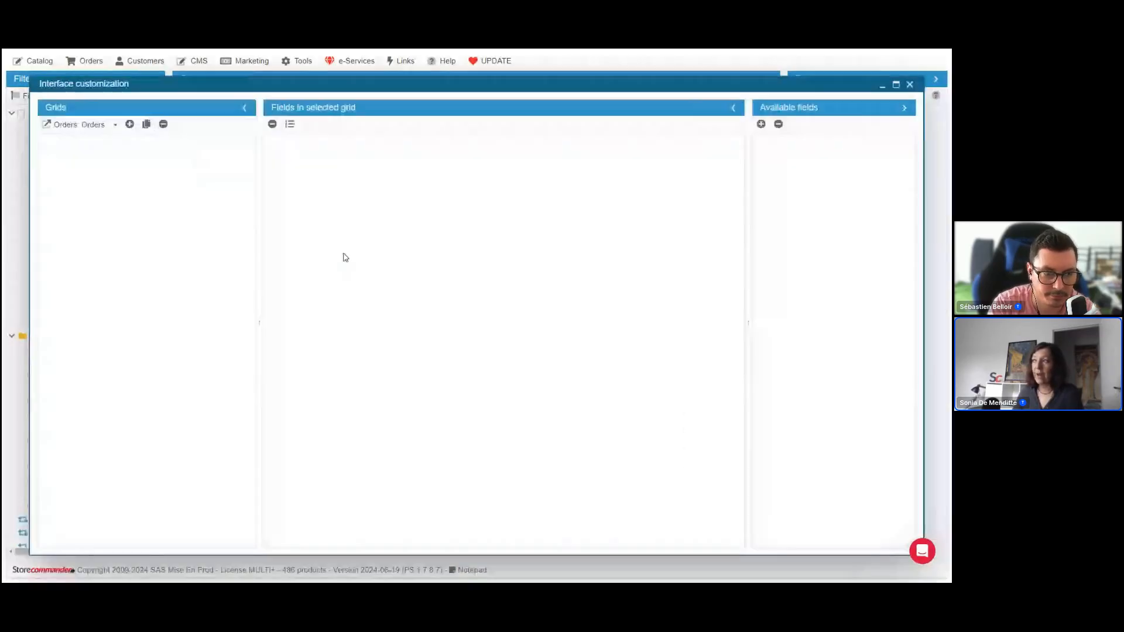
{"action": "scroll", "coordinate": [835, 334], "scroll_direction": "down", "scroll_amount": 8}
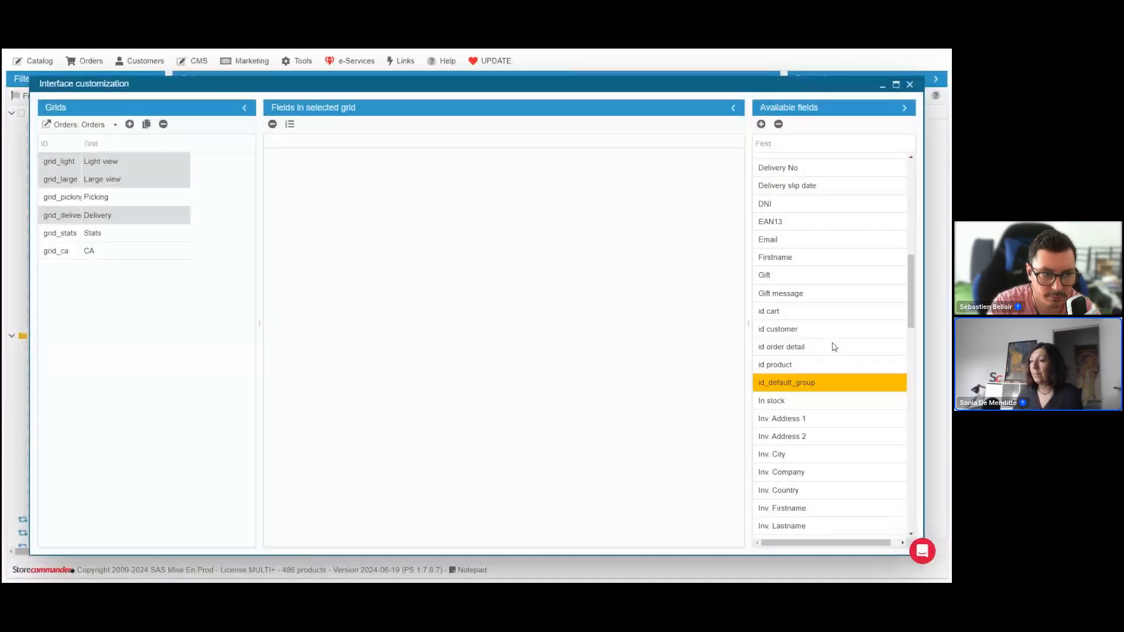
{"action": "scroll", "coordinate": [834, 347], "scroll_direction": "down", "scroll_amount": 10}
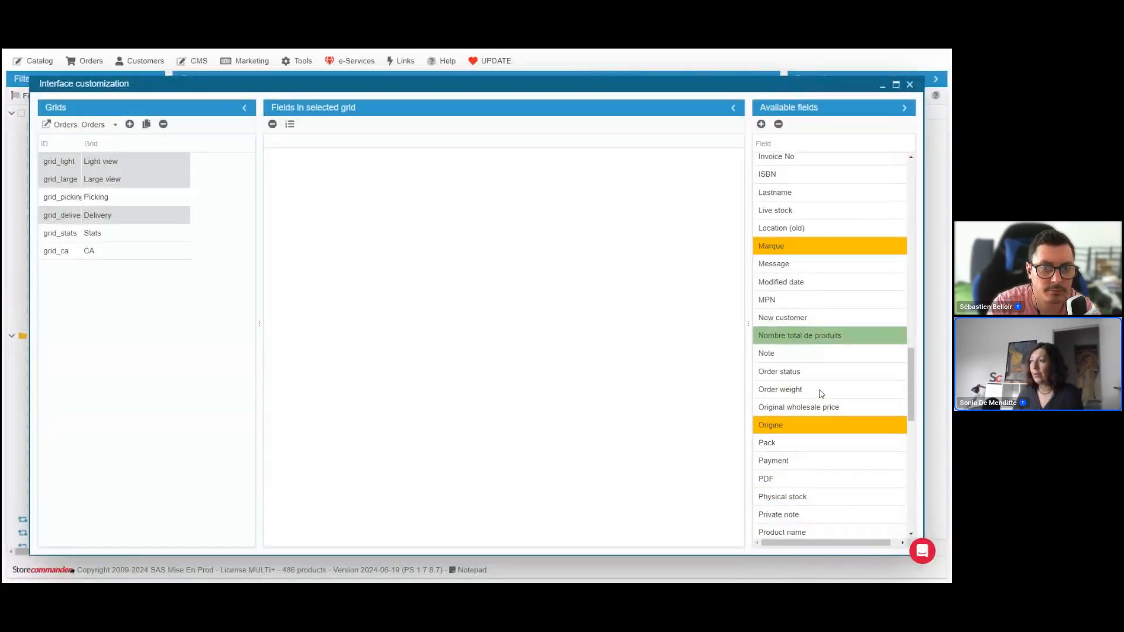
{"action": "scroll", "coordinate": [822, 394], "scroll_direction": "down", "scroll_amount": 6}
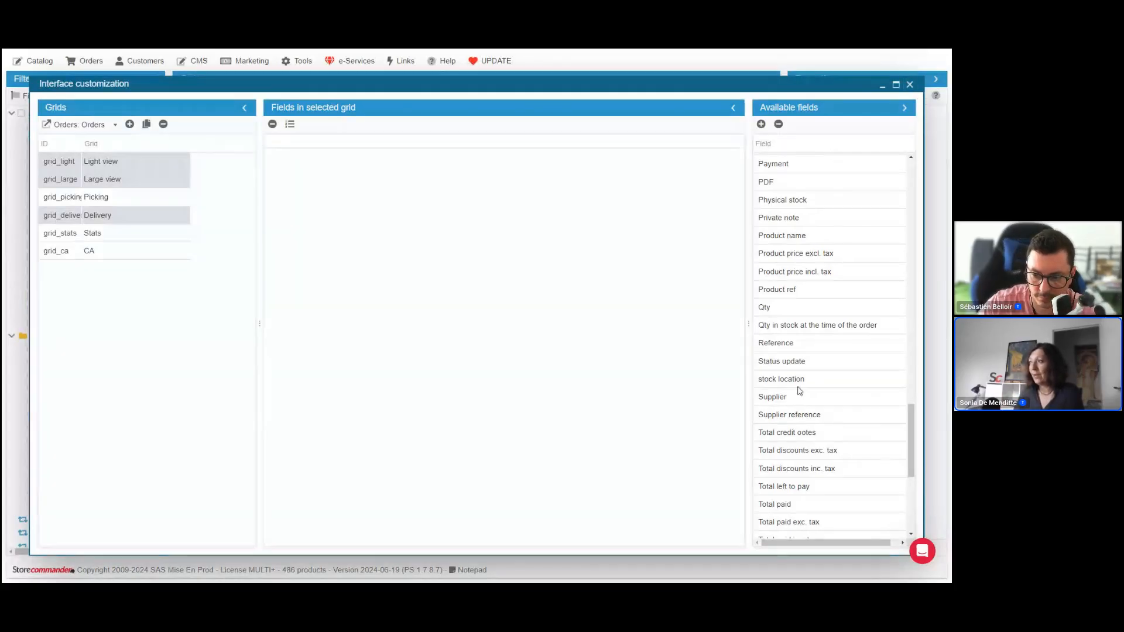
{"action": "scroll", "coordinate": [800, 391], "scroll_direction": "down", "scroll_amount": 5}
{"action": "left_click", "coordinate": [910, 85]}
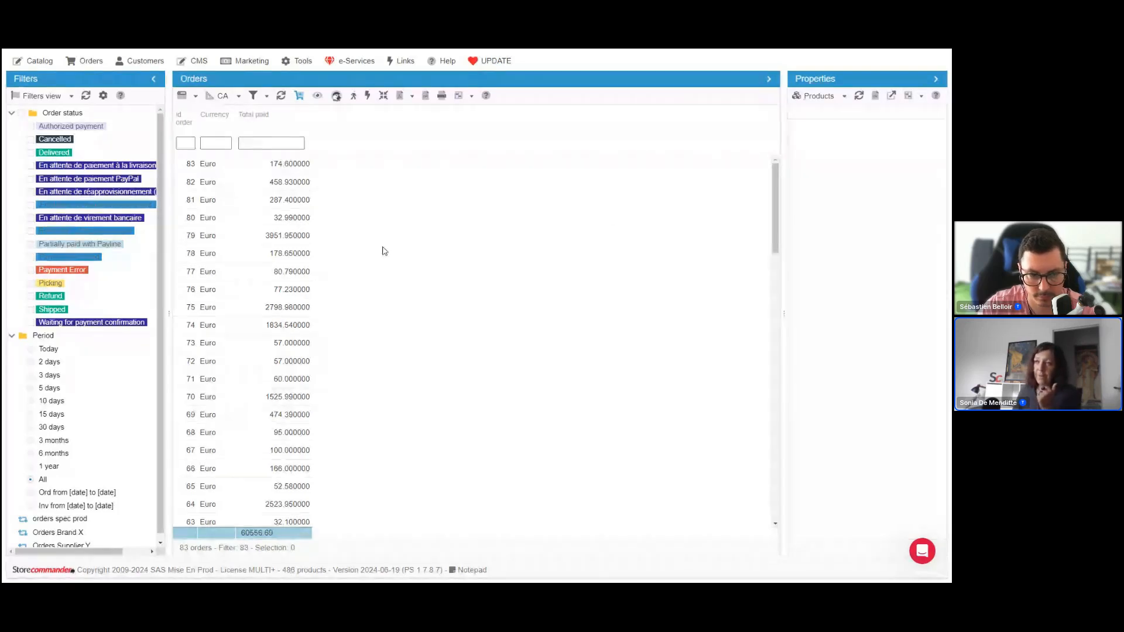
Open Stats and trends for orders and set the starting date filter to 20200101
{"action": "left_click", "coordinate": [86, 62]}
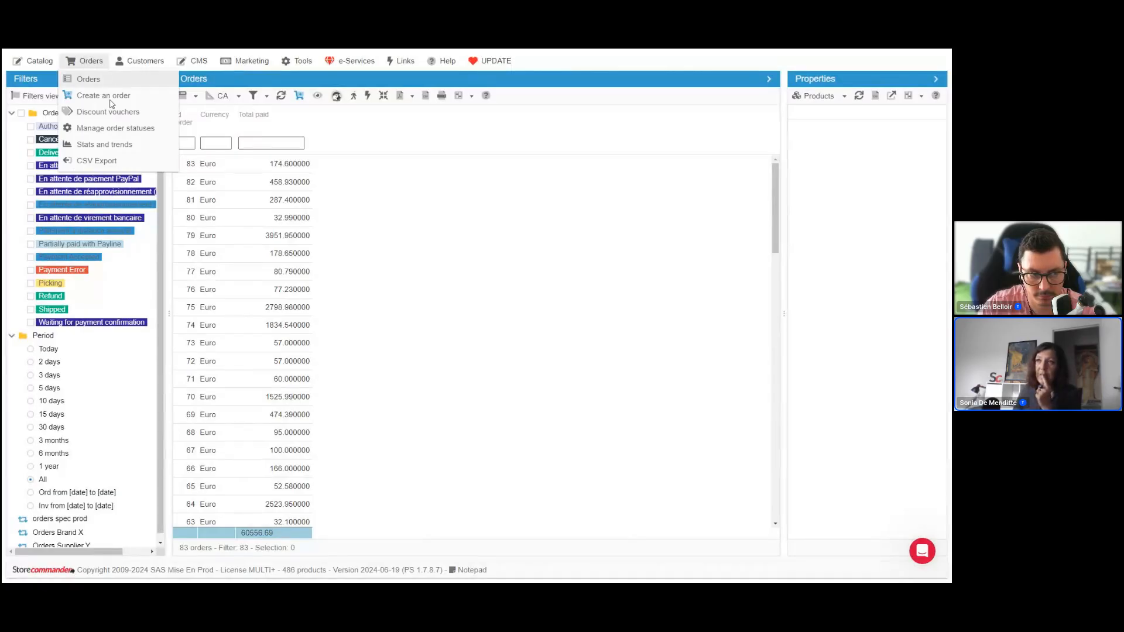
{"action": "left_click", "coordinate": [128, 146]}
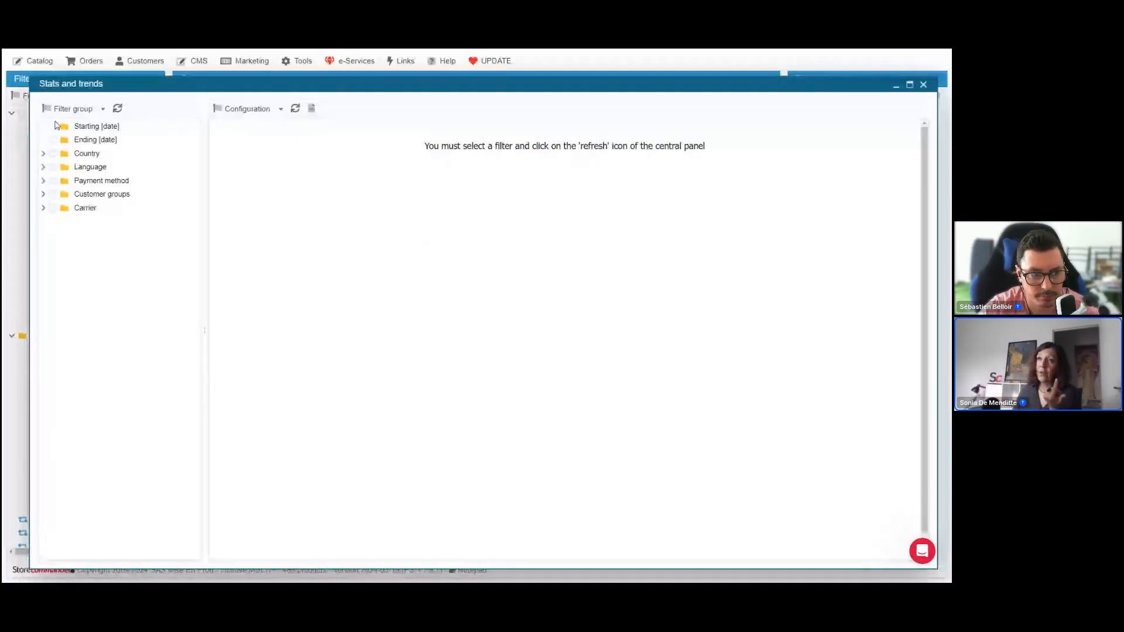
{"action": "left_click", "coordinate": [84, 130]}
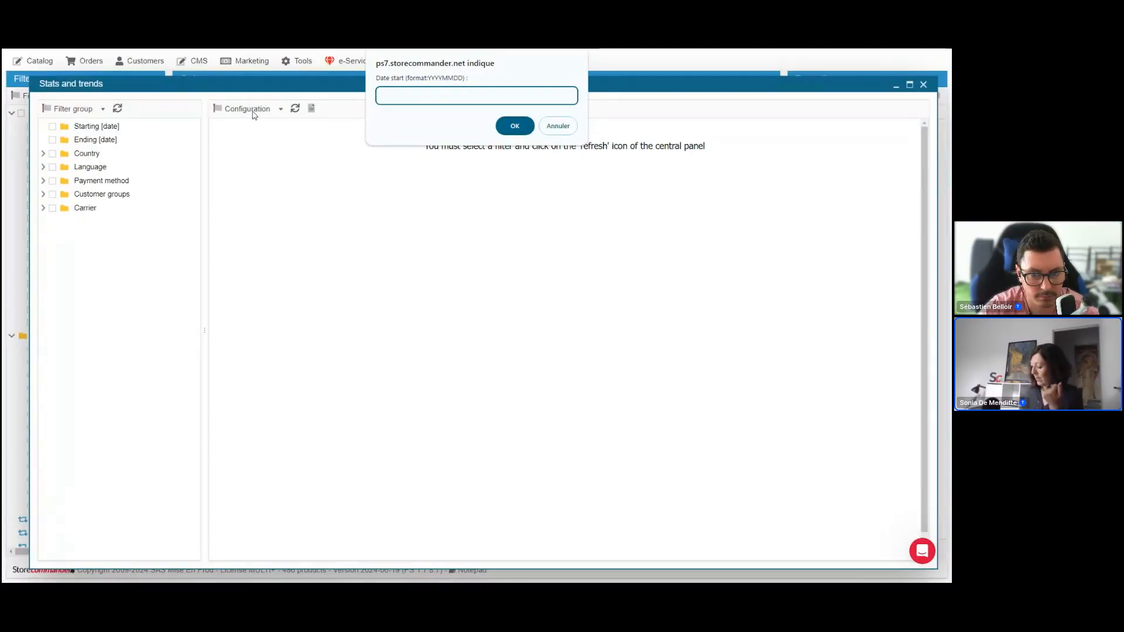
{"action": "type", "text": "2"}
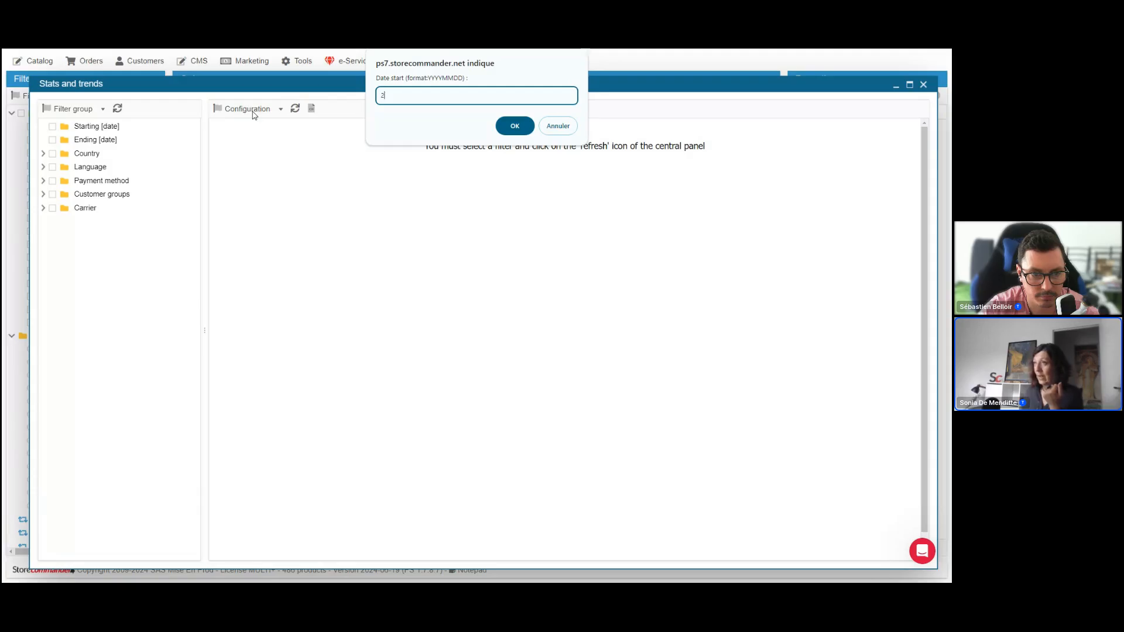
{"action": "type", "text": "020"}
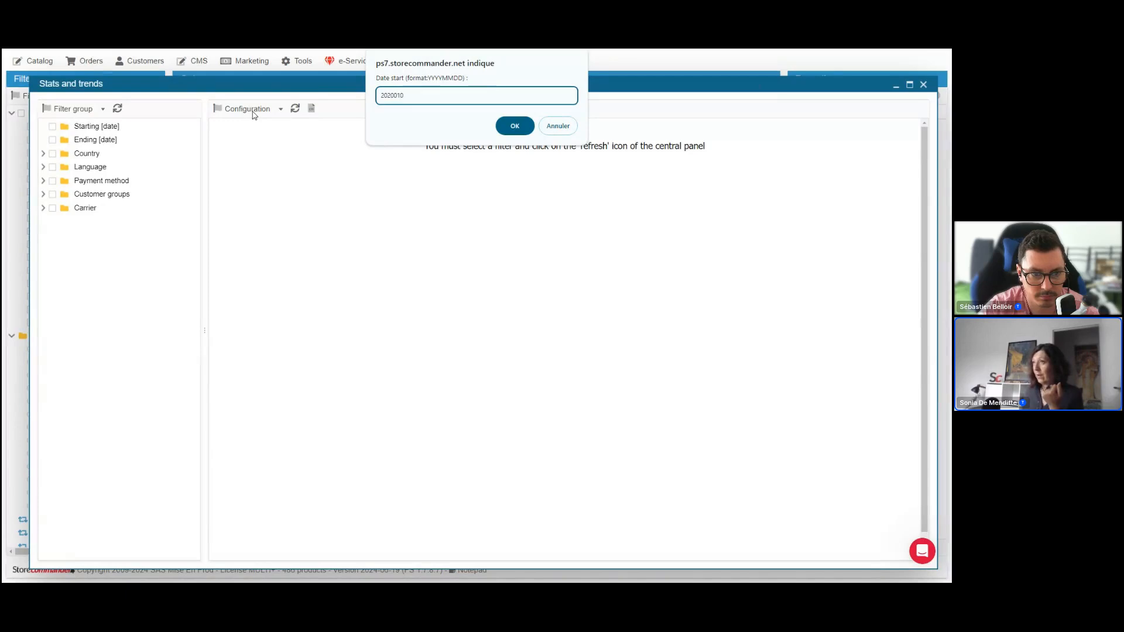
{"action": "type", "text": "010"}
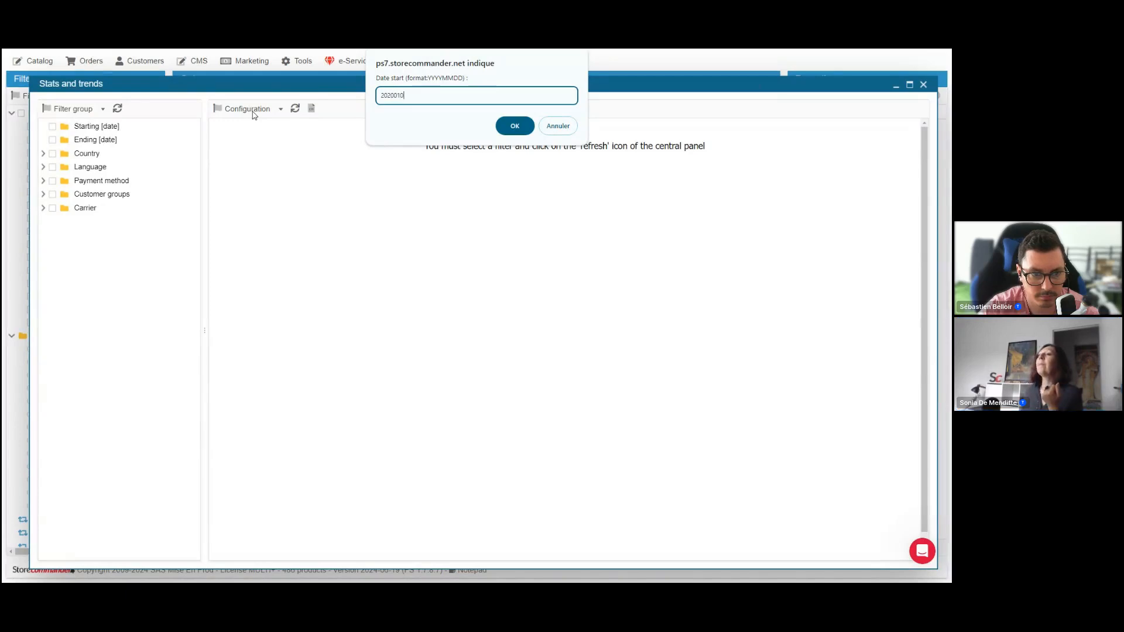
{"action": "type", "text": "1"}
{"action": "key", "text": "Return"}
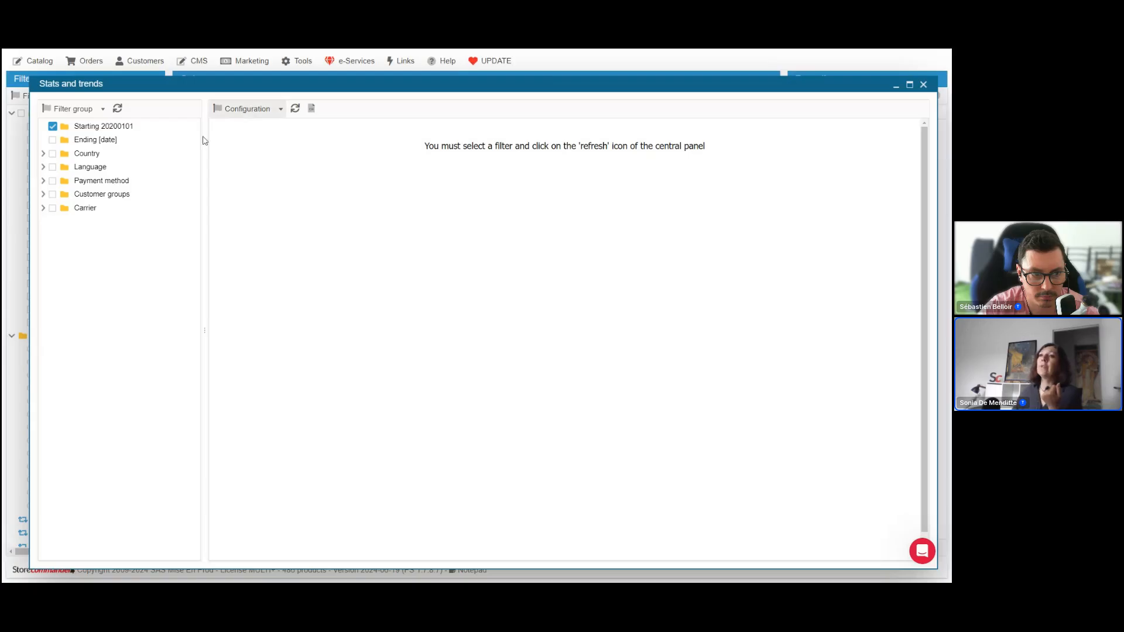
Set the ending date filter to 20240630 and generate the statistics table
{"action": "left_click", "coordinate": [54, 140]}
{"action": "type", "text": "202406"}
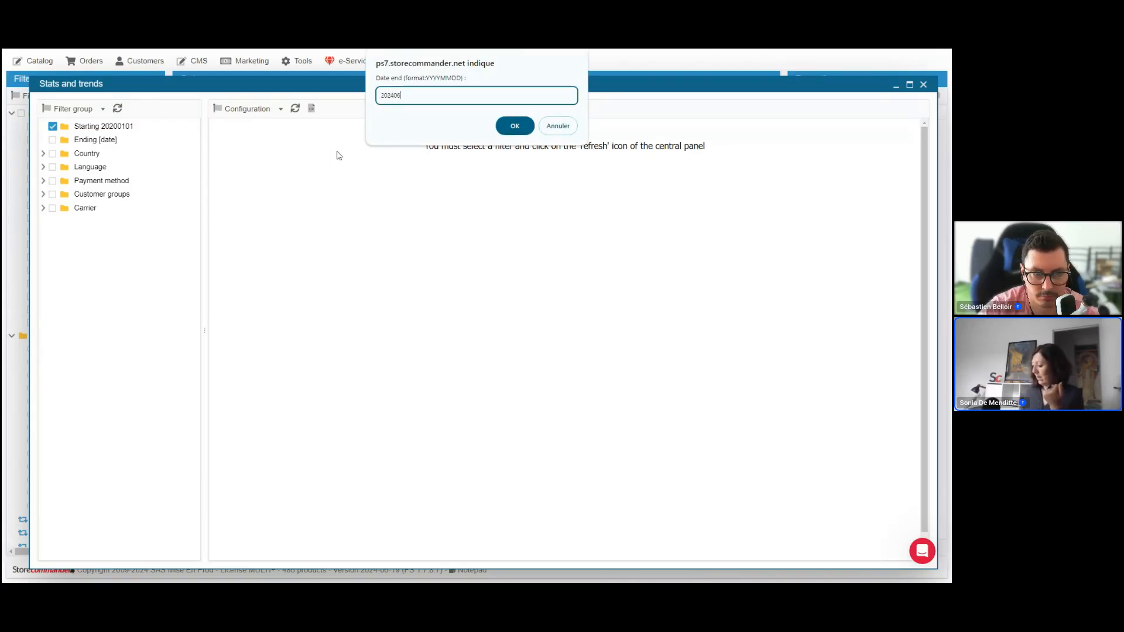
{"action": "type", "text": "30"}
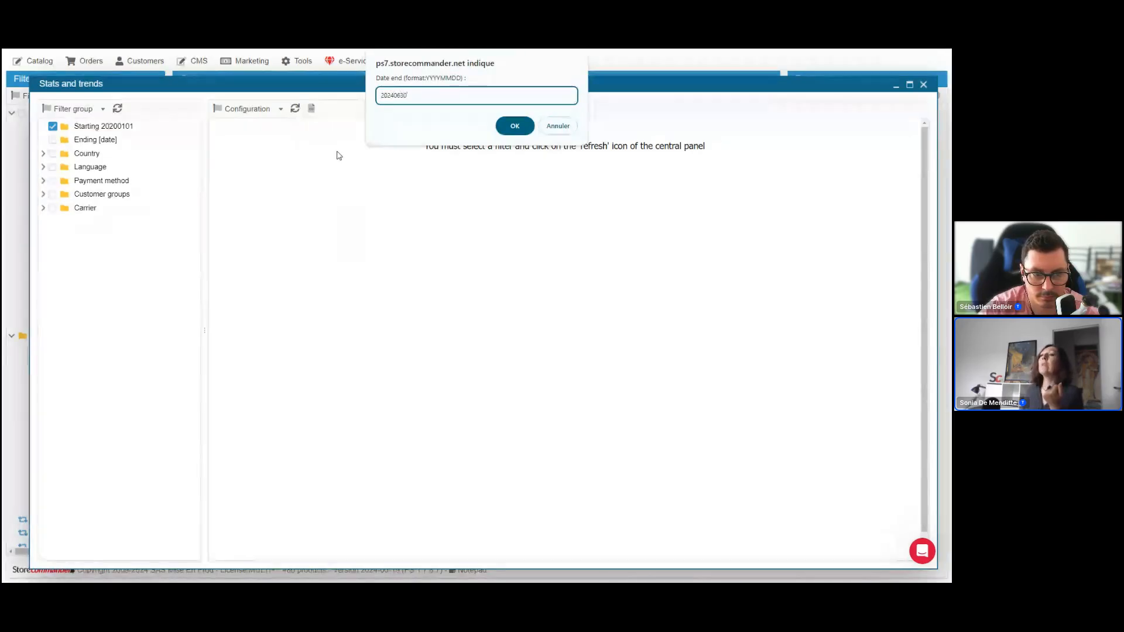
{"action": "key", "text": "Return"}
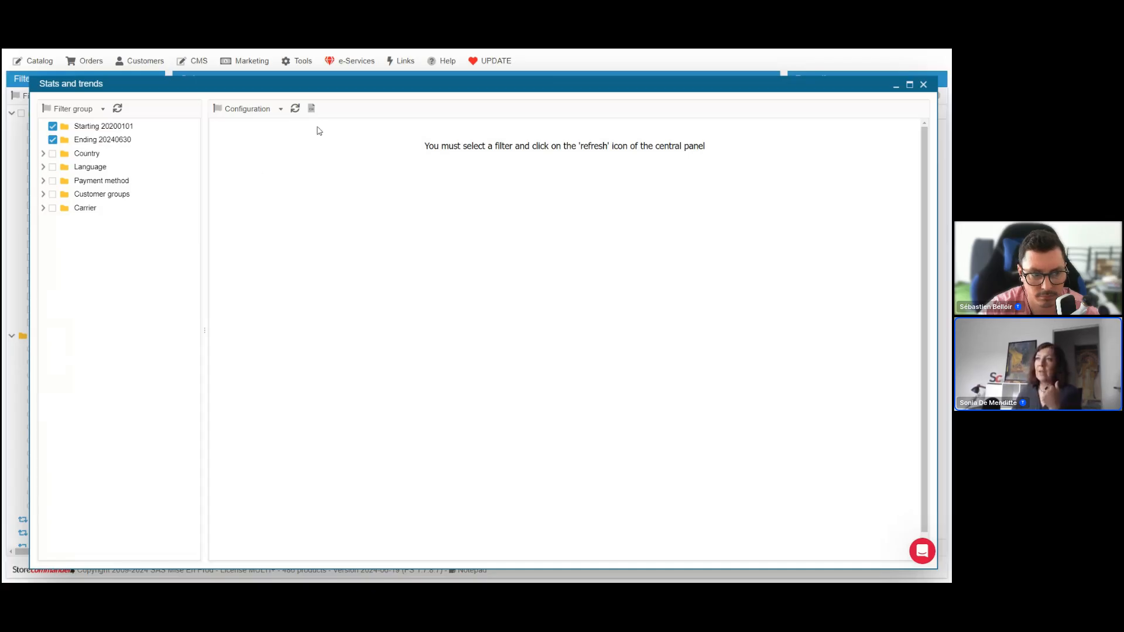
{"action": "left_click", "coordinate": [295, 108]}
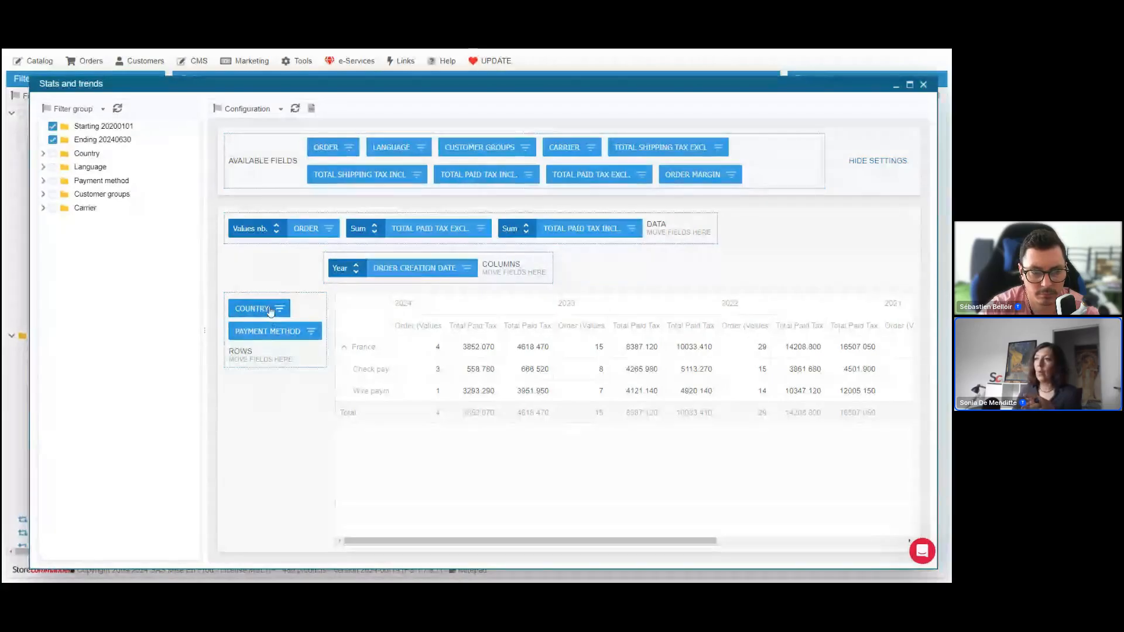
Move Country out of the pivot rows to the available fields and add another Total paid tax incl. field to the data
{"action": "left_click_drag", "start_coordinate": [275, 308], "coordinate": [747, 146]}
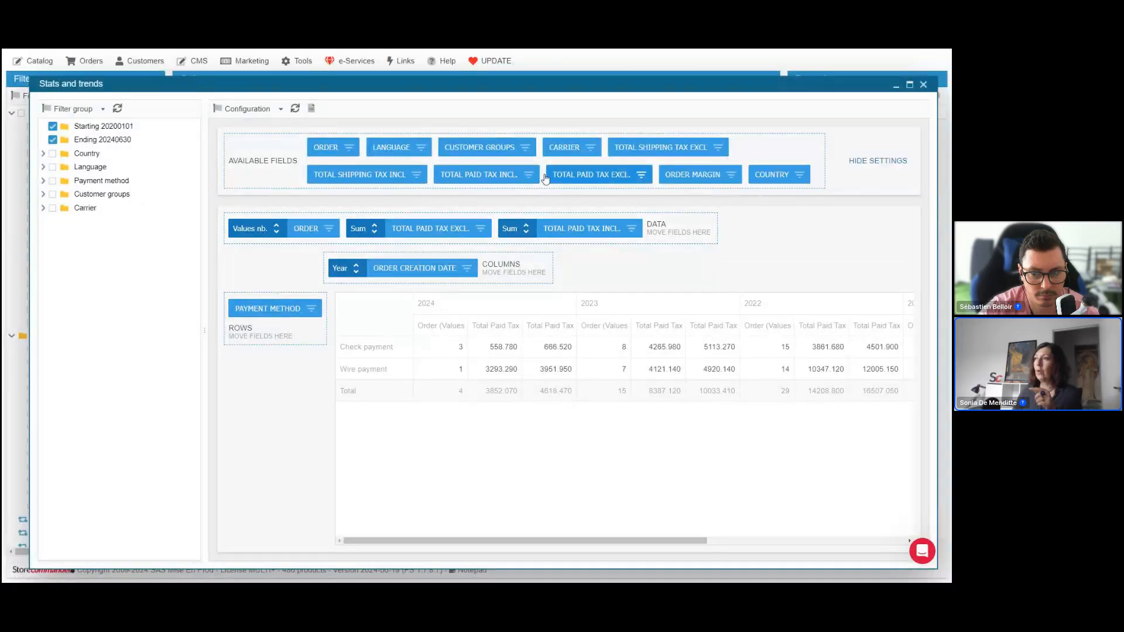
{"action": "left_click_drag", "start_coordinate": [479, 176], "coordinate": [656, 231]}
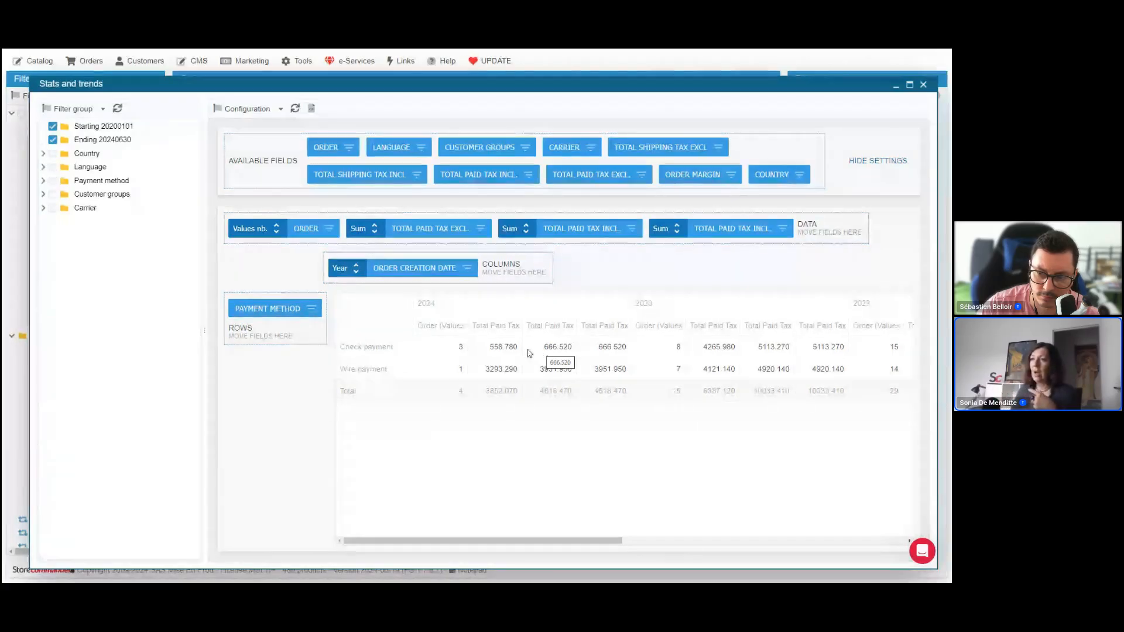
{"action": "left_click", "coordinate": [312, 309]}
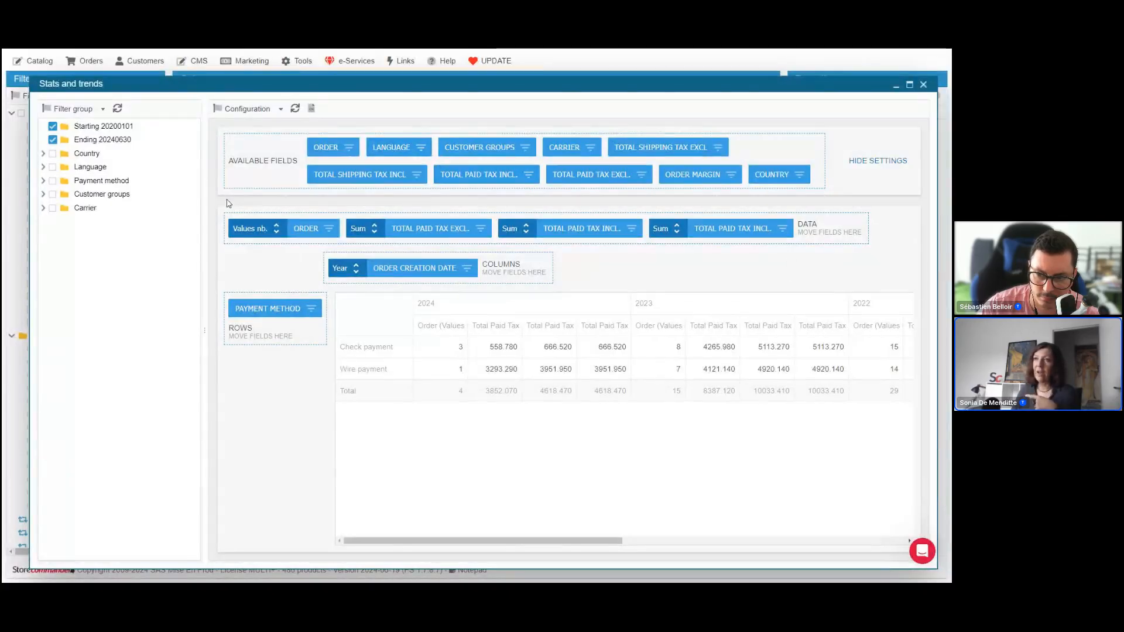
Expand the Payment method filter and save the current filters as a filter group named 2024
{"action": "left_click", "coordinate": [44, 180]}
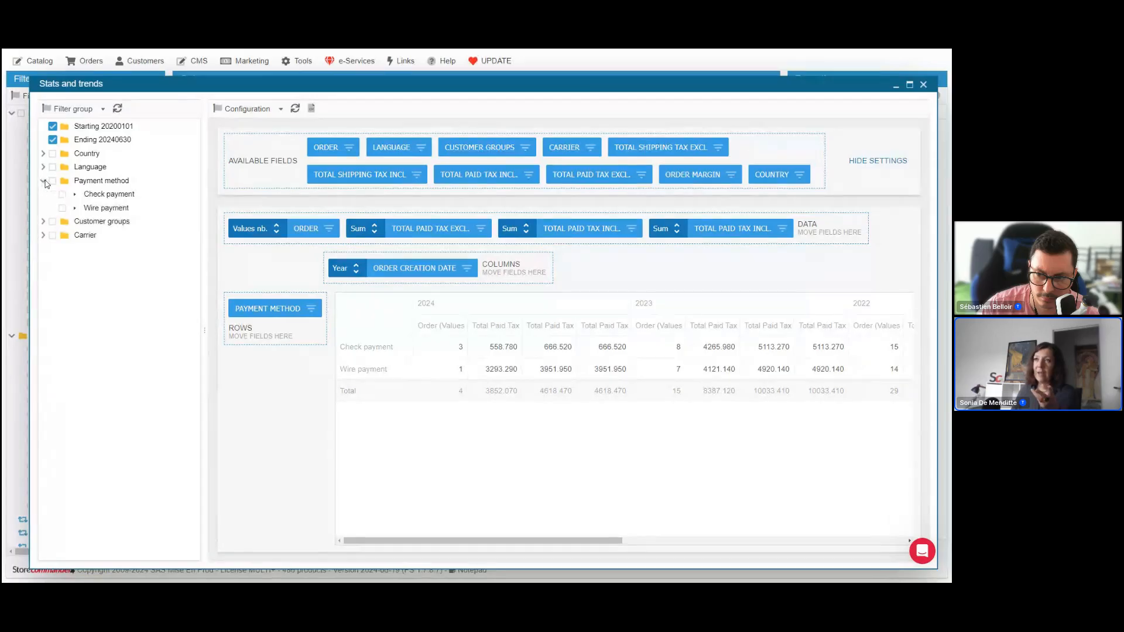
{"action": "left_click", "coordinate": [102, 110]}
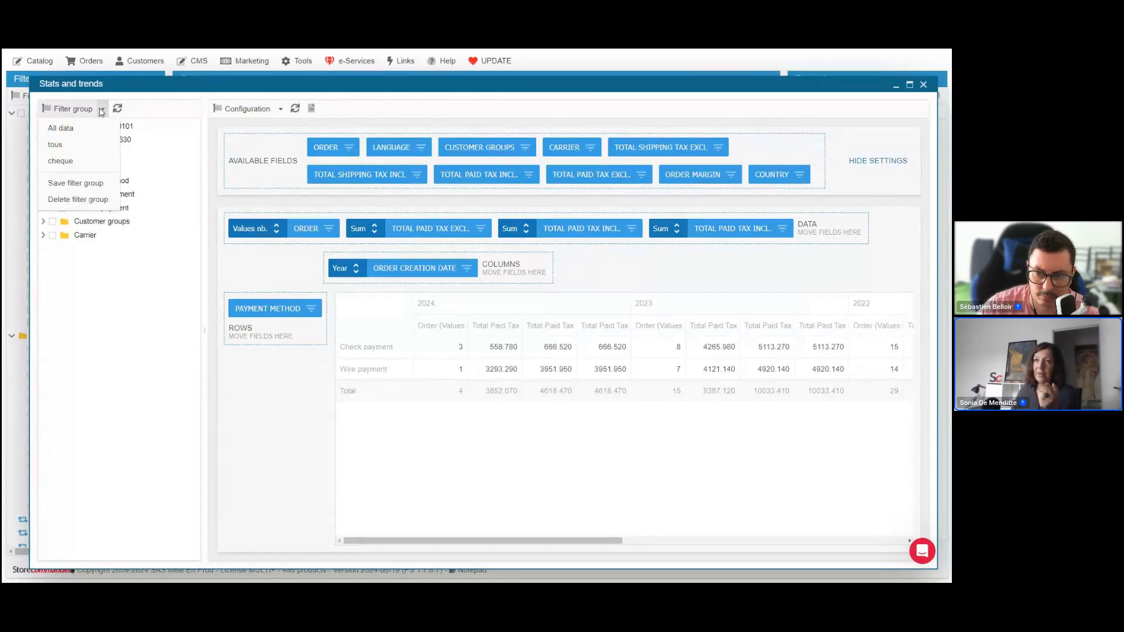
{"action": "left_click", "coordinate": [89, 187]}
{"action": "type", "text": "202"}
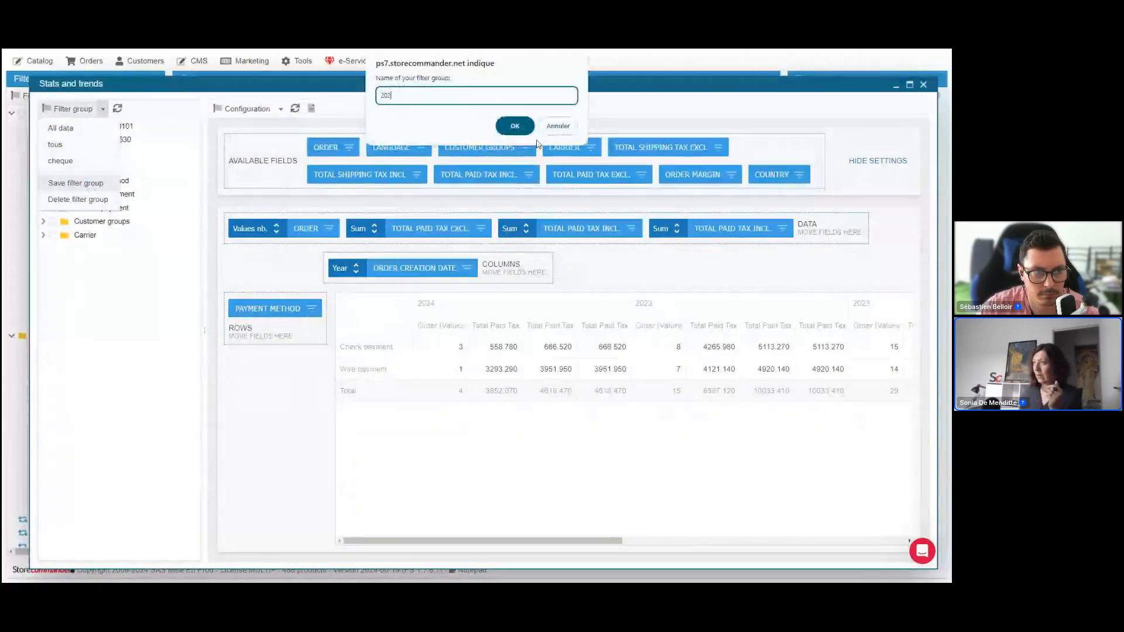
{"action": "type", "text": "4"}
{"action": "key", "text": "Return"}
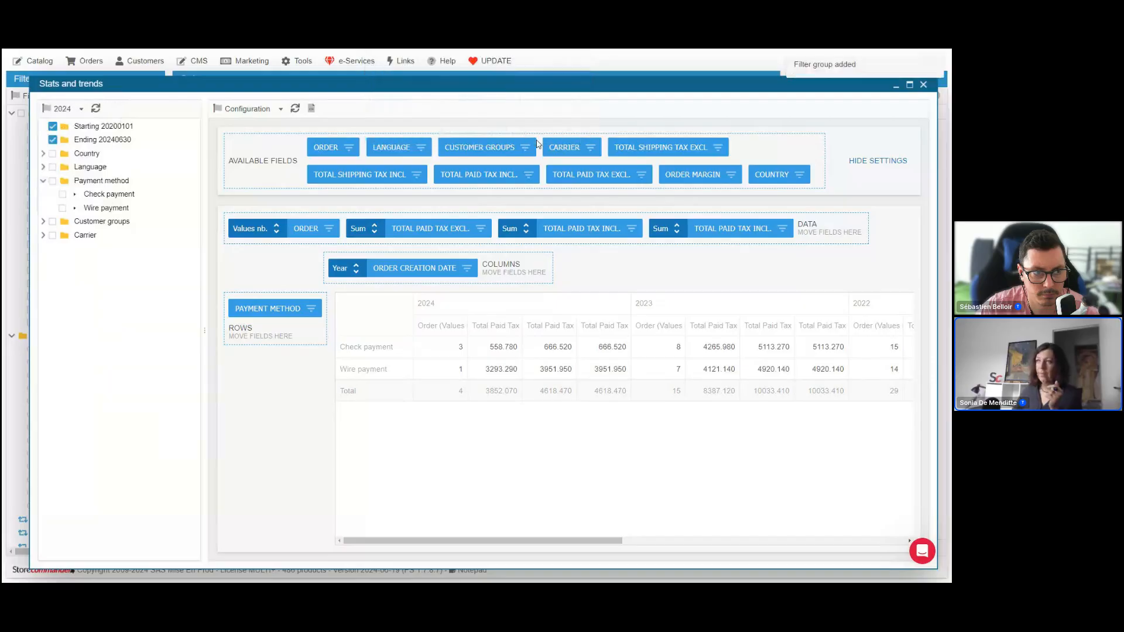
Close and reopen Stats and trends, select the saved 2024 filter group, and switch to the cheque filter group
{"action": "left_click", "coordinate": [924, 84]}
{"action": "left_click", "coordinate": [88, 61]}
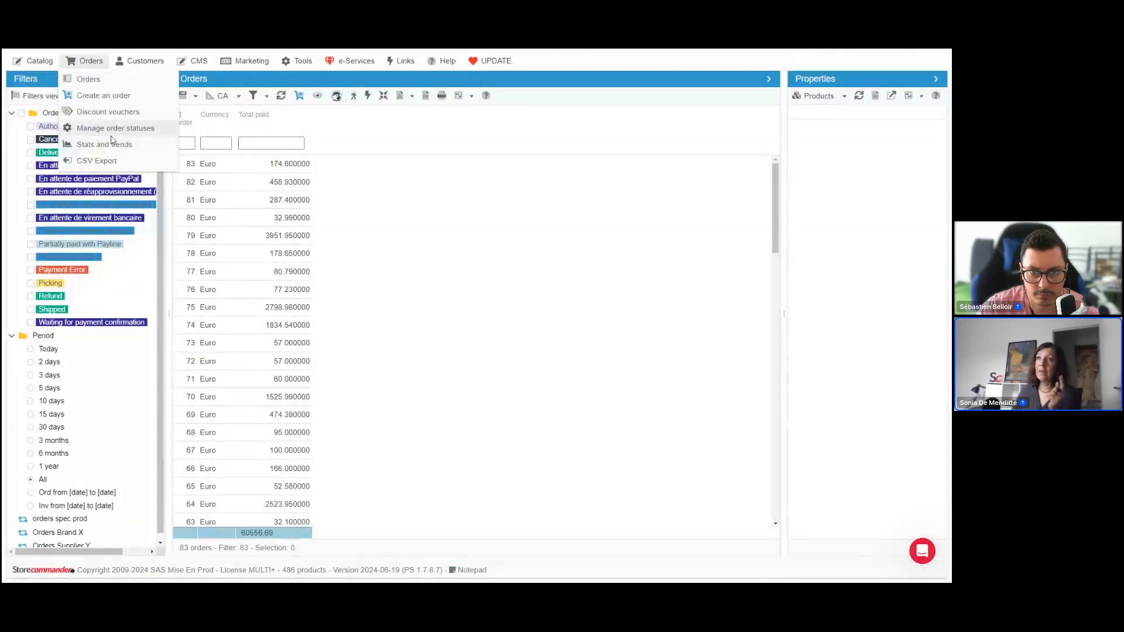
{"action": "left_click", "coordinate": [110, 144]}
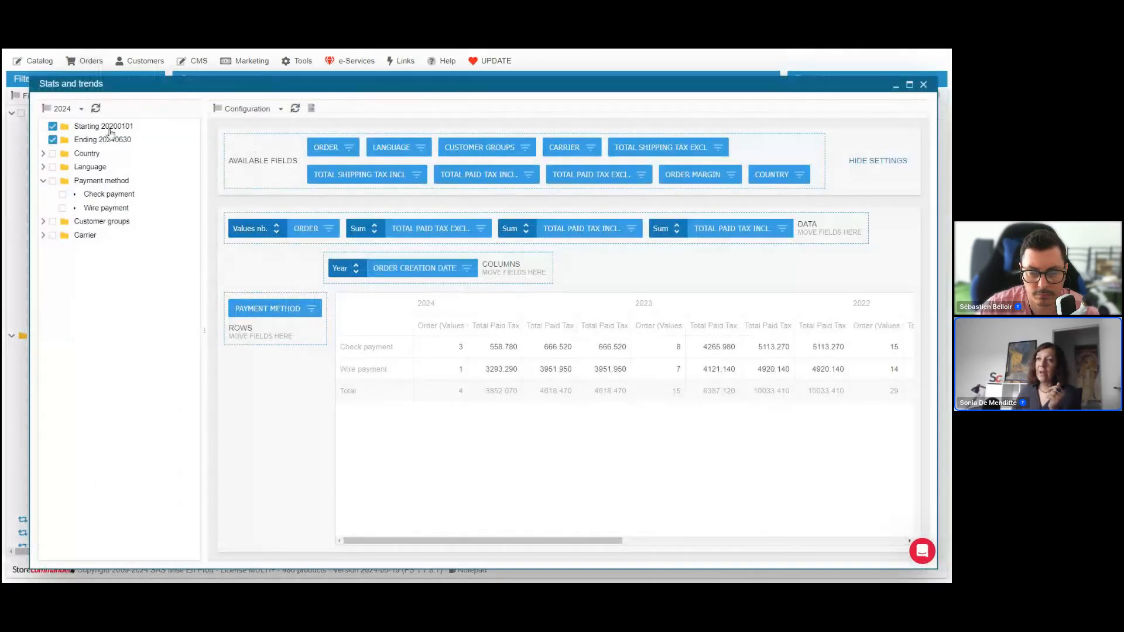
{"action": "left_click", "coordinate": [81, 109]}
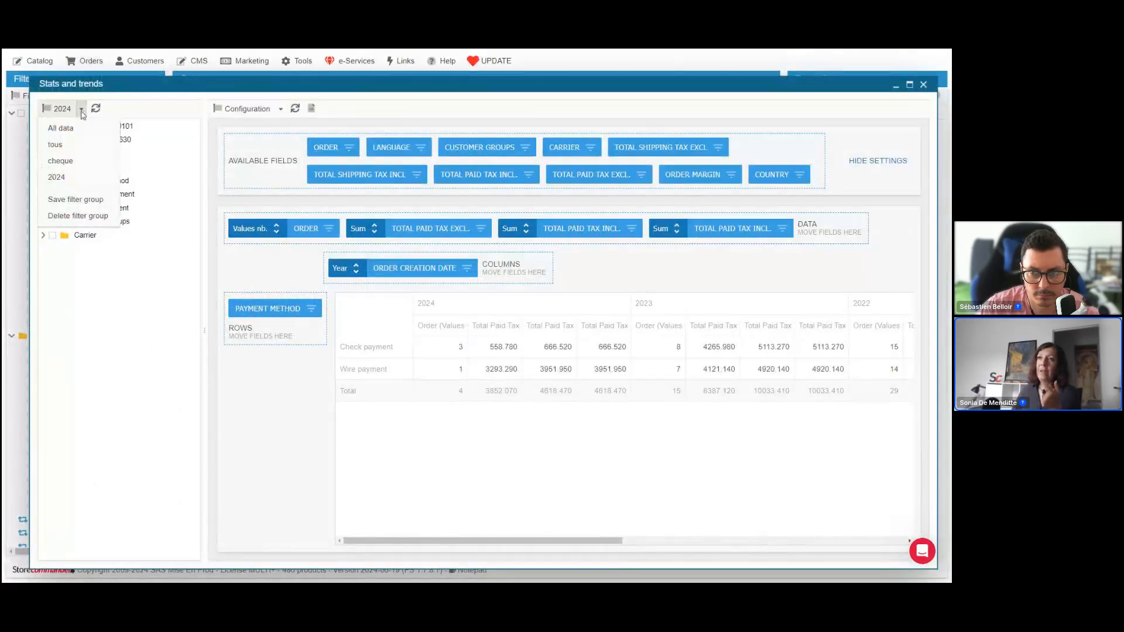
{"action": "left_click", "coordinate": [72, 173]}
{"action": "left_click", "coordinate": [82, 109]}
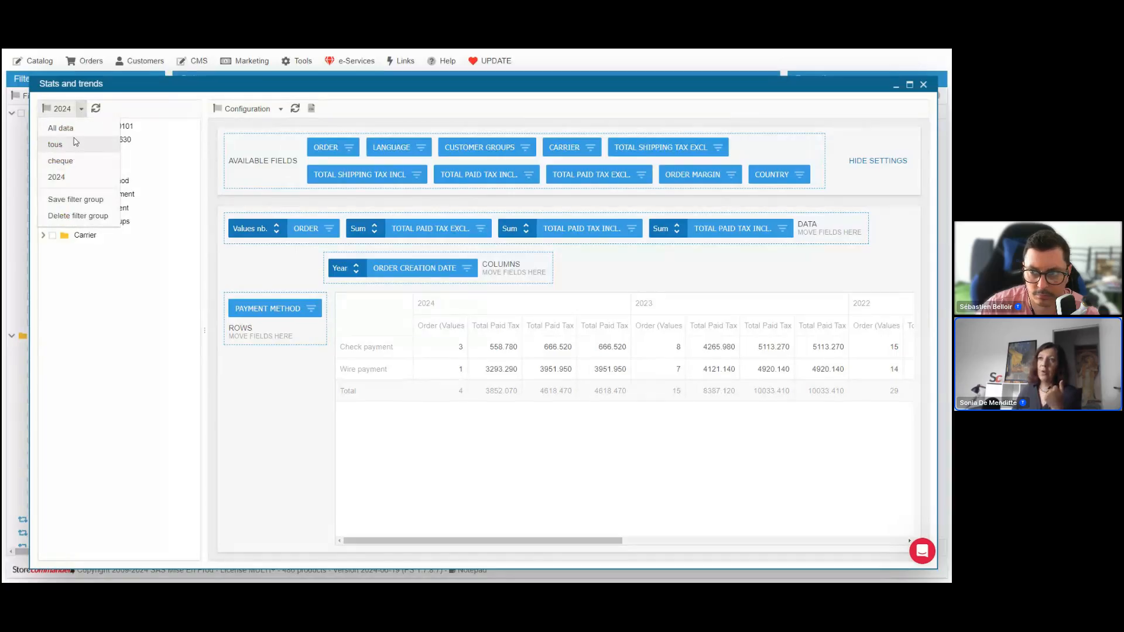
{"action": "left_click", "coordinate": [69, 161]}
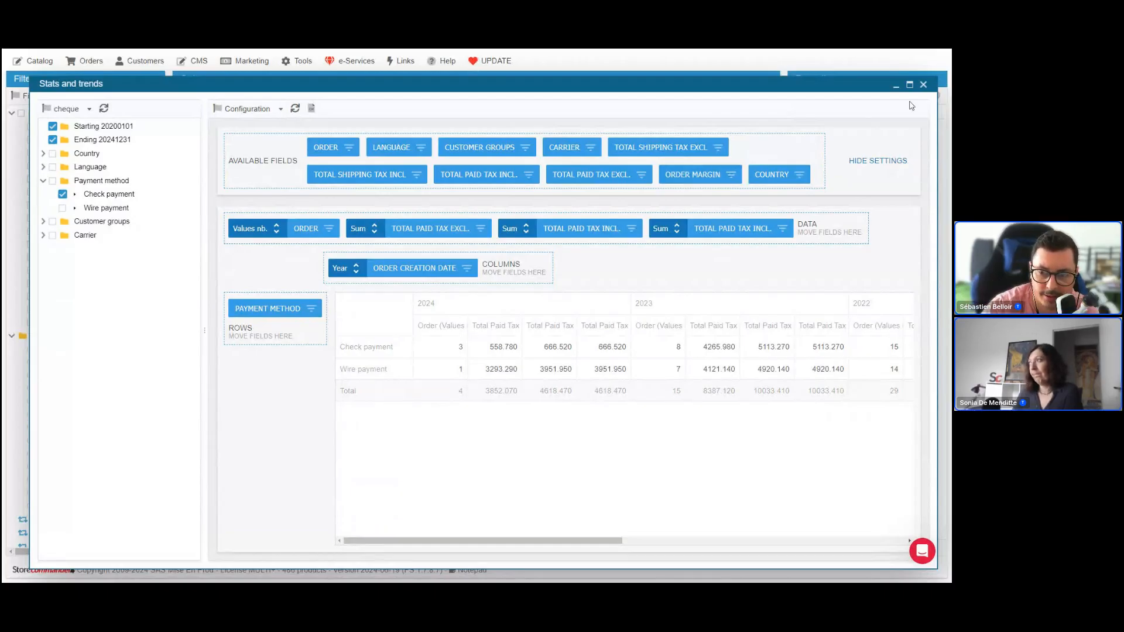
Close Stats and trends and switch the Orders grid to Light view
{"action": "left_click", "coordinate": [924, 84]}
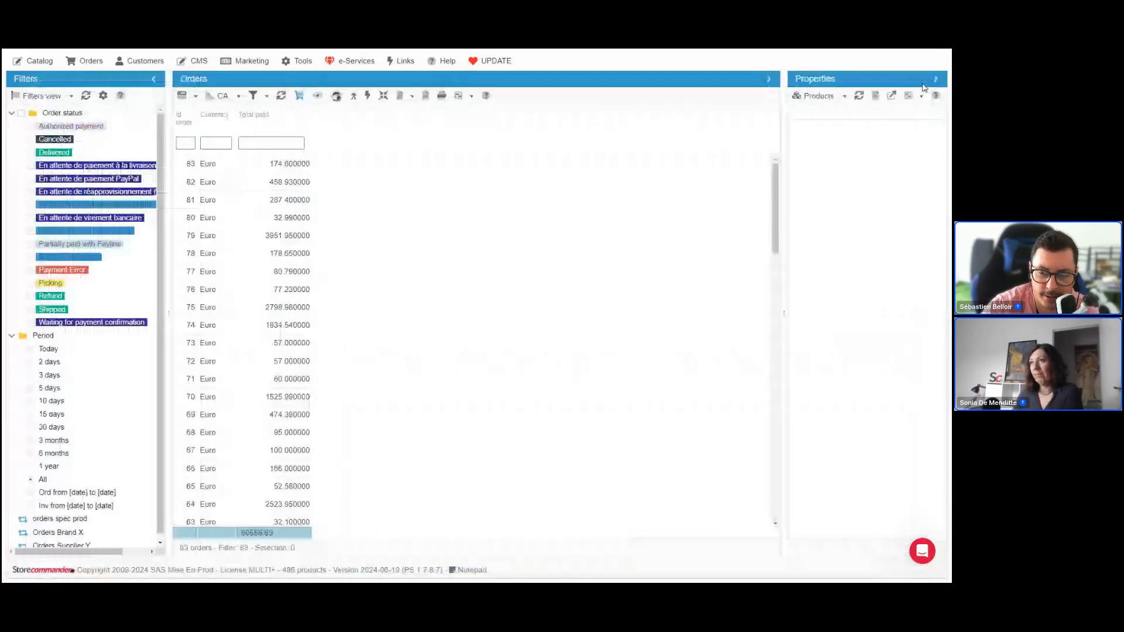
{"action": "left_click", "coordinate": [223, 96]}
{"action": "left_click", "coordinate": [219, 116]}
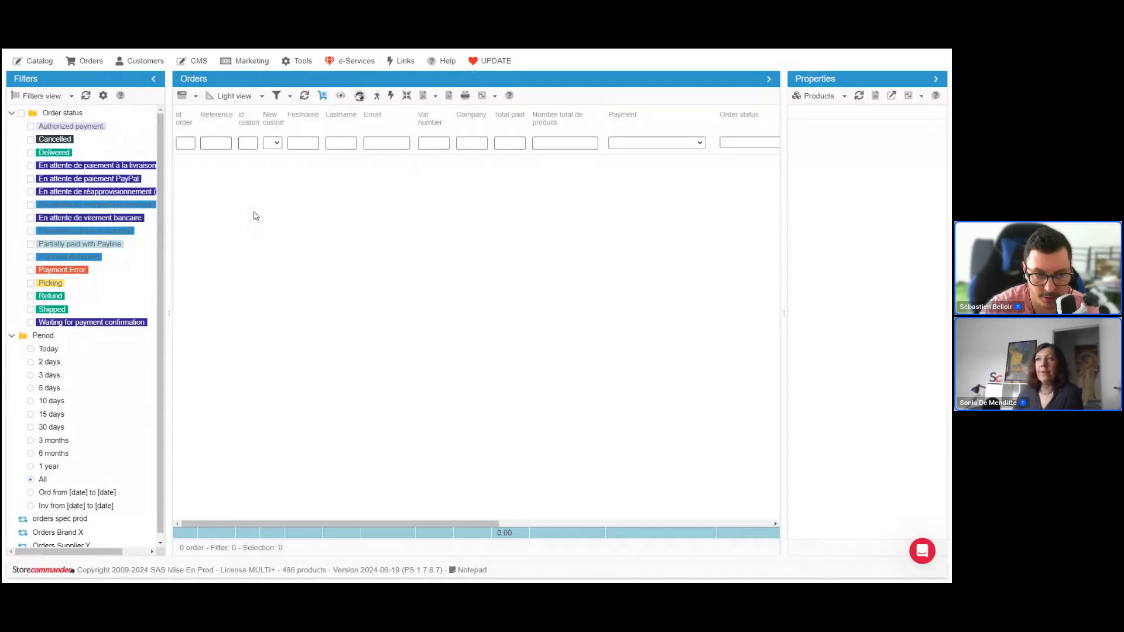
Open Manage order statuses, examine the Display in Store Commander choices for Awaiting payment by cheque, and close the window
{"action": "left_click", "coordinate": [94, 62]}
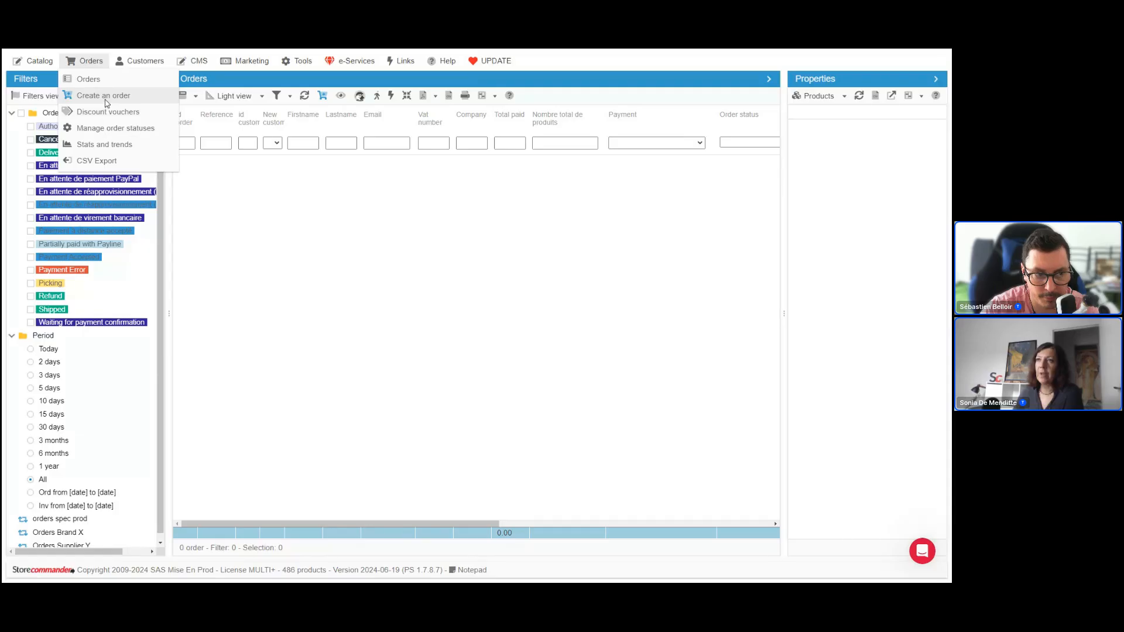
{"action": "left_click", "coordinate": [124, 131]}
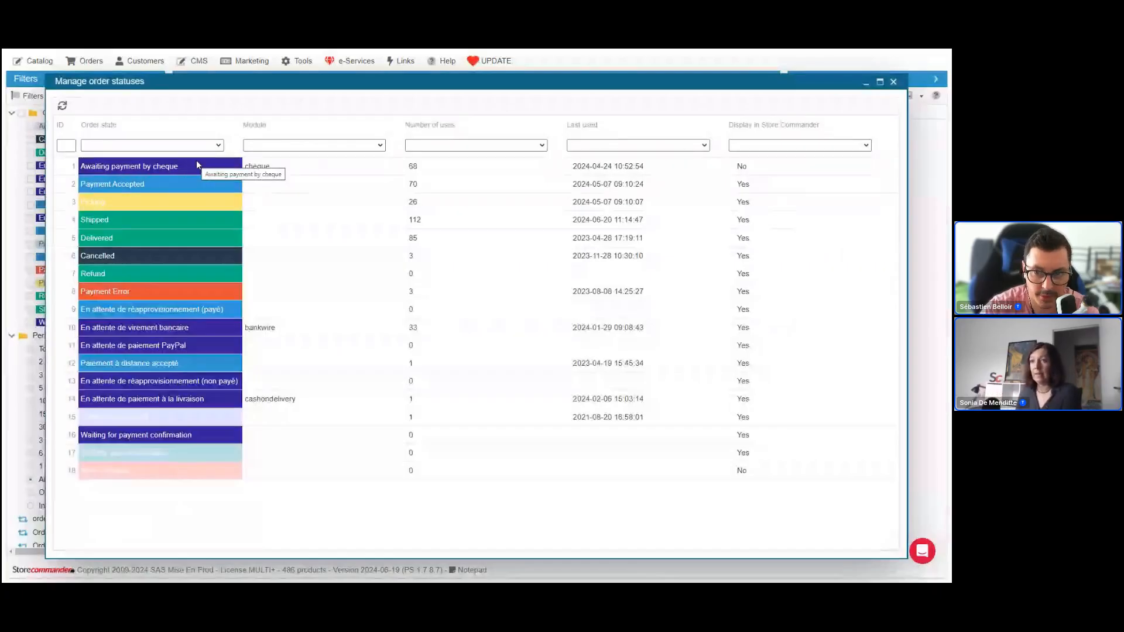
{"action": "left_click", "coordinate": [337, 174]}
{"action": "left_click_drag", "start_coordinate": [312, 81], "coordinate": [350, 94]}
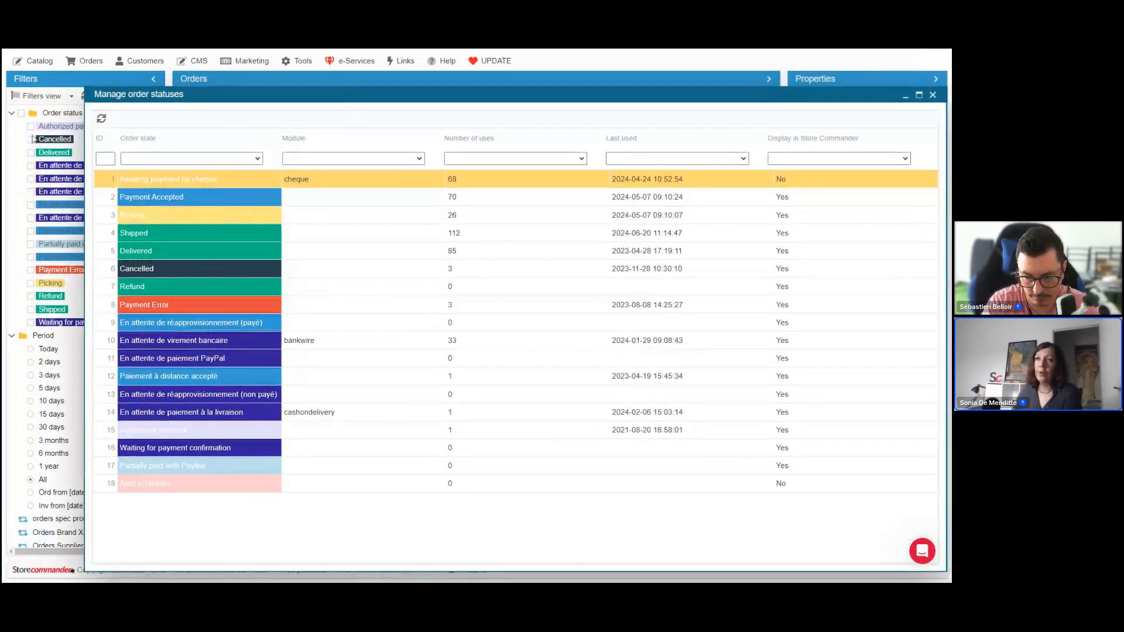
{"action": "left_click_drag", "start_coordinate": [160, 100], "coordinate": [274, 92]}
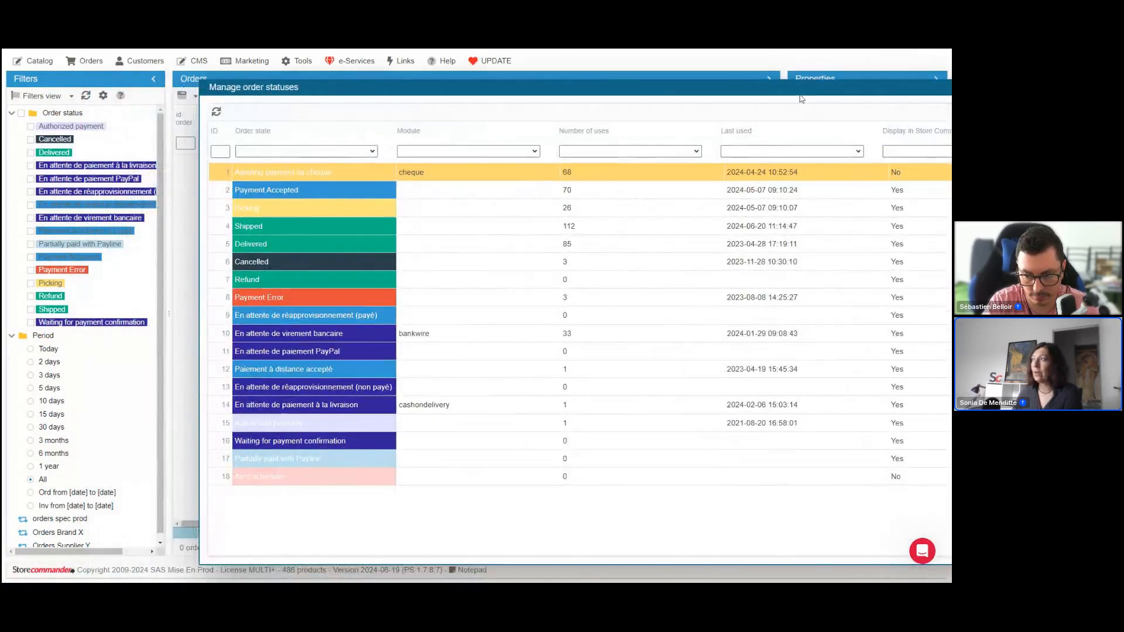
{"action": "left_click_drag", "start_coordinate": [800, 95], "coordinate": [672, 111]}
{"action": "left_click", "coordinate": [793, 188]}
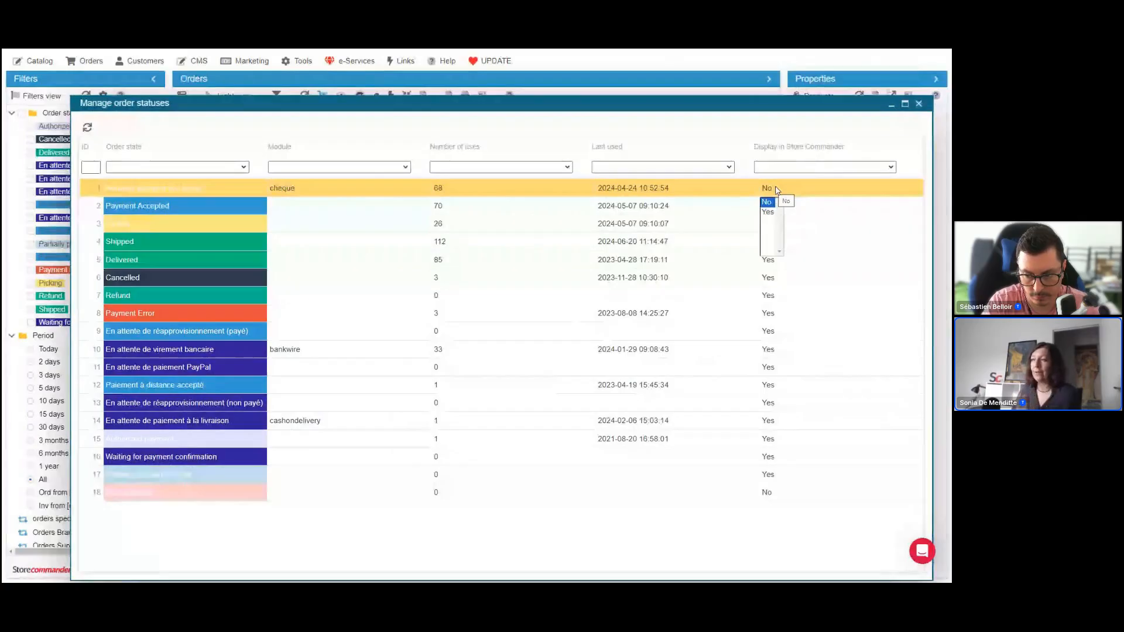
{"action": "left_click", "coordinate": [777, 190]}
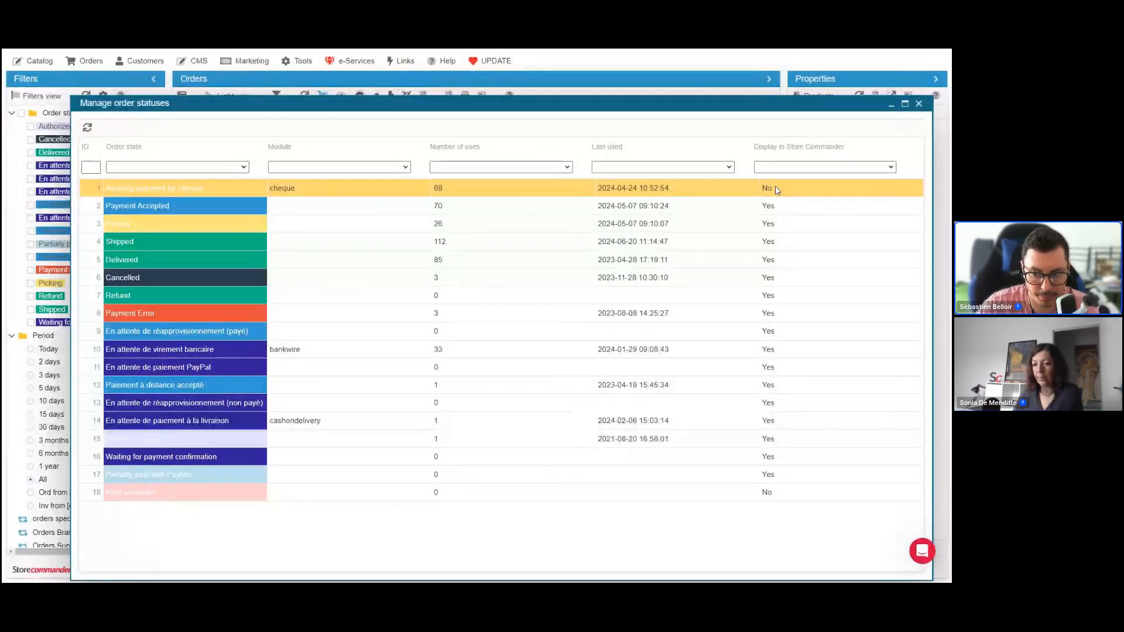
{"action": "left_click", "coordinate": [918, 103]}
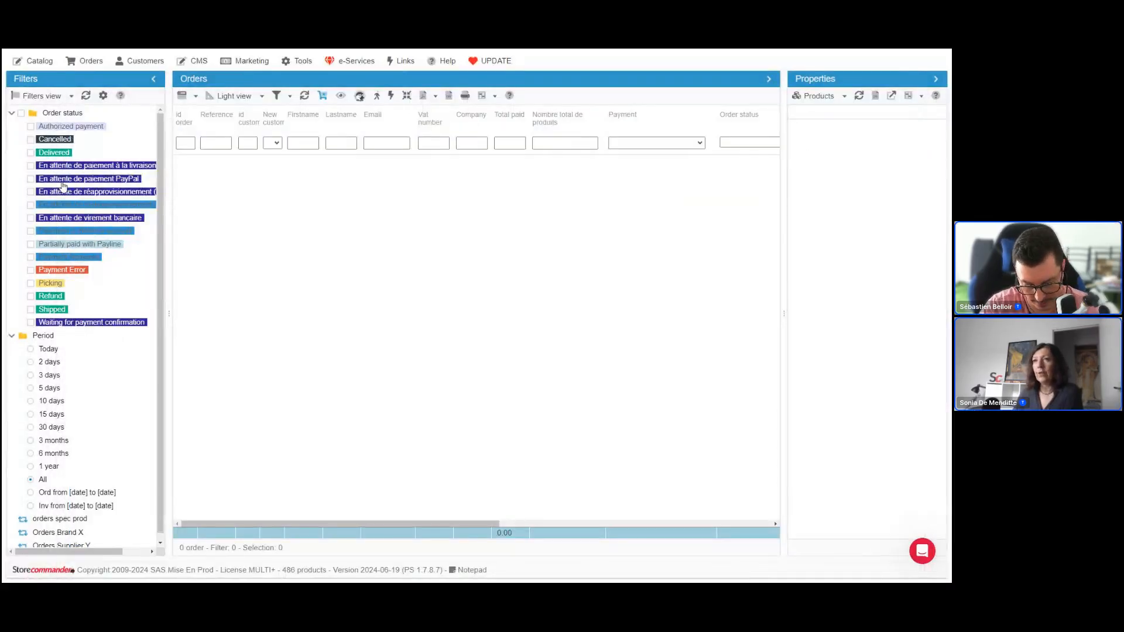
Save the Picking order status filter for all periods as a filter view named 2024 and apply that view
{"action": "mouse_move", "coordinate": [94, 69]}
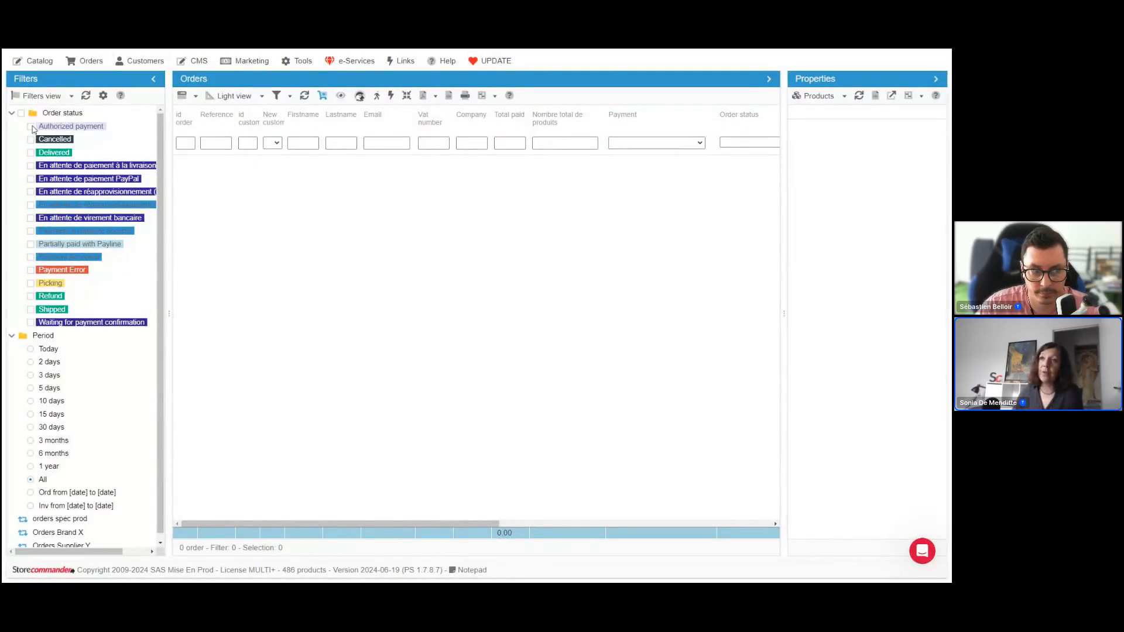
{"action": "left_click", "coordinate": [31, 284]}
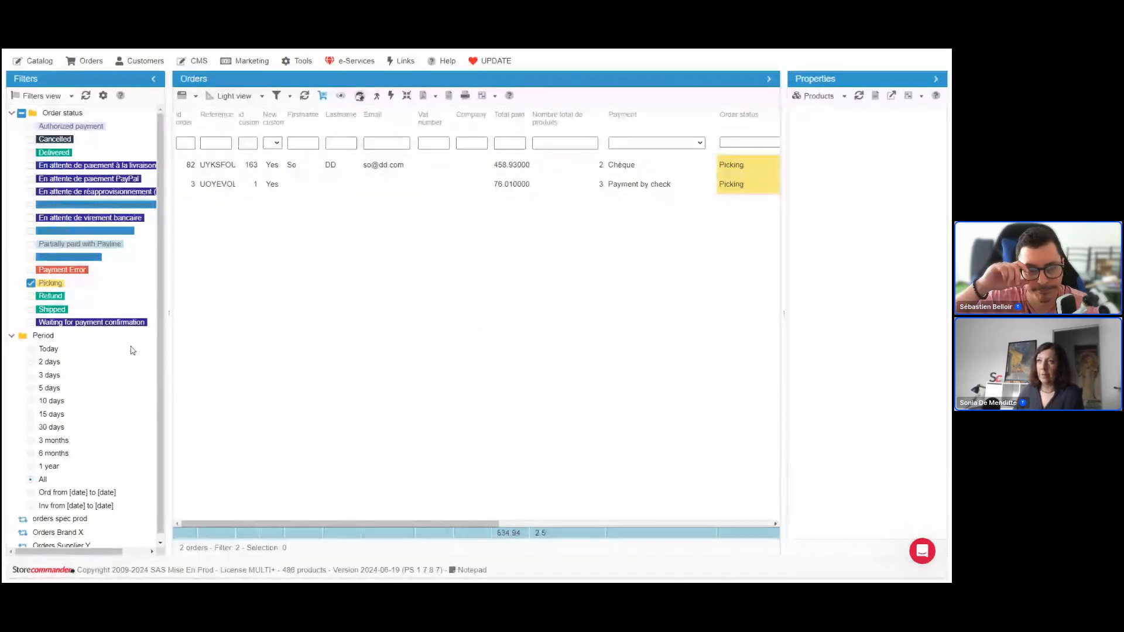
{"action": "left_click", "coordinate": [71, 95]}
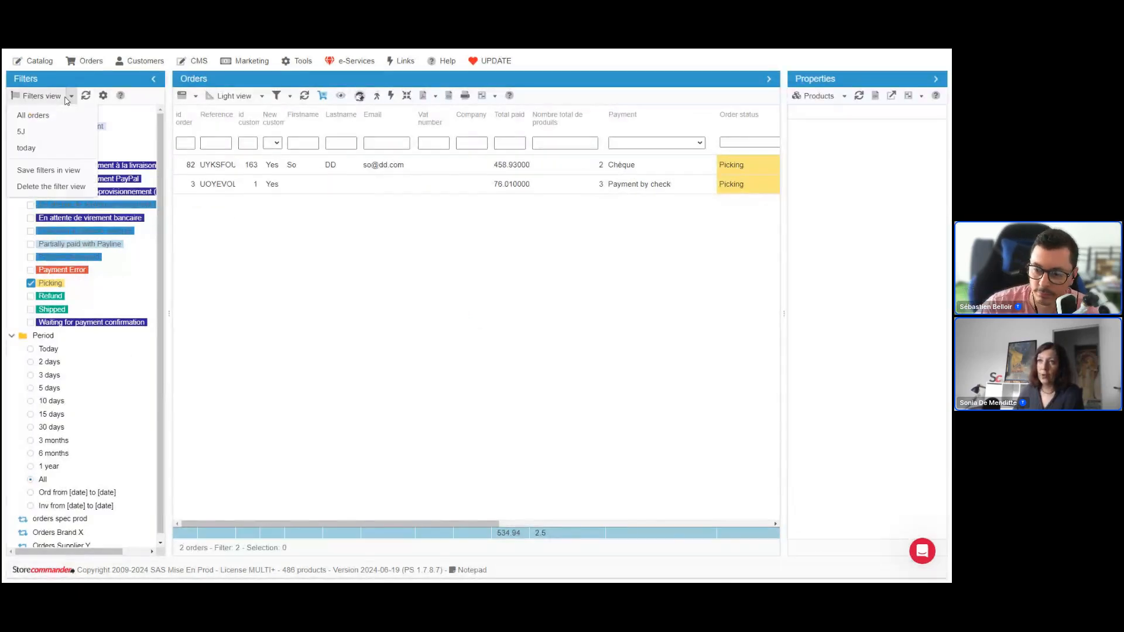
{"action": "left_click", "coordinate": [67, 171]}
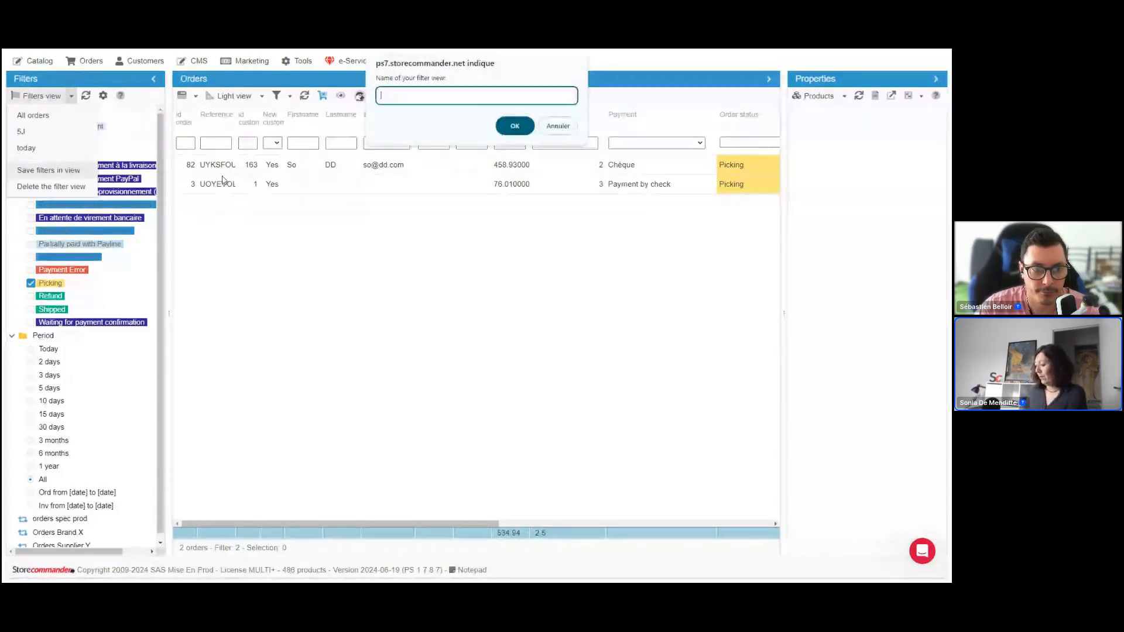
{"action": "key", "text": "Return"}
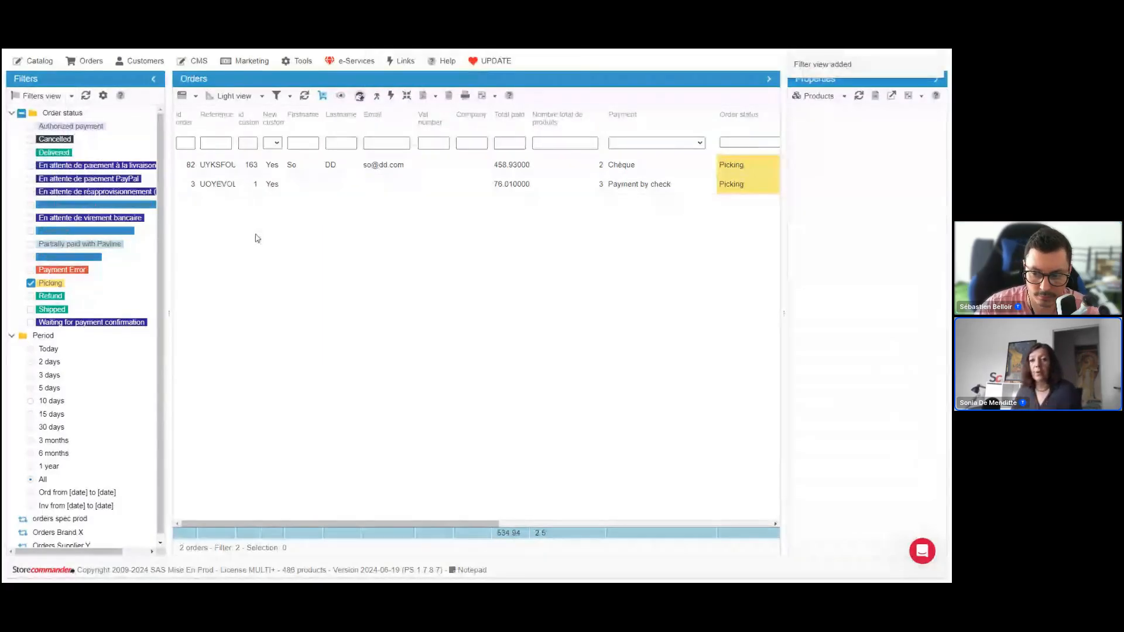
{"action": "left_click", "coordinate": [52, 96]}
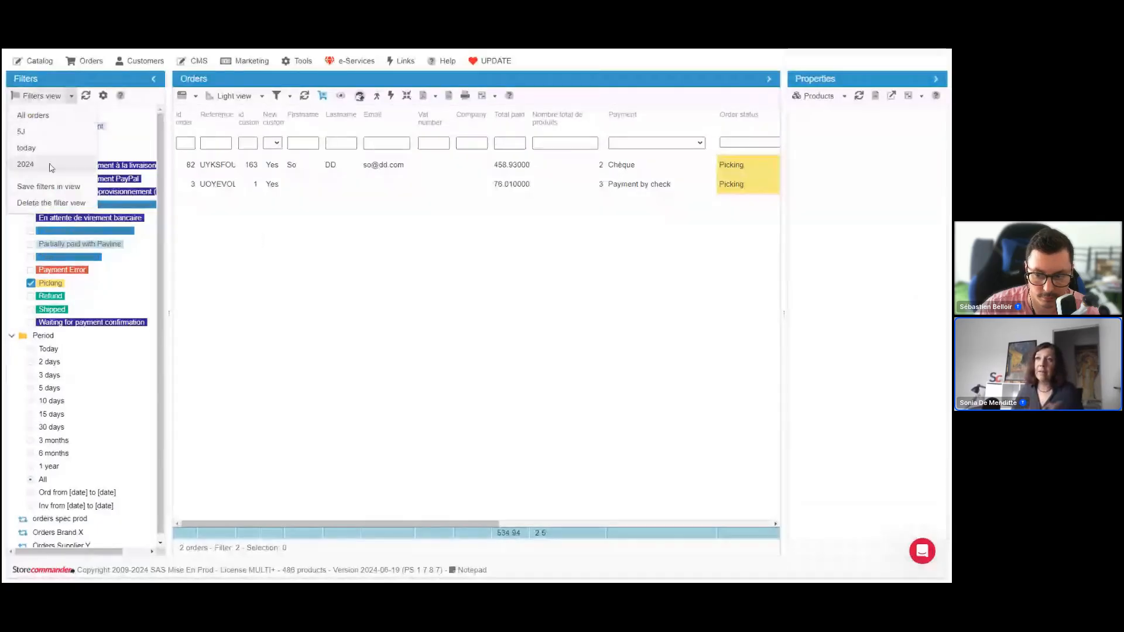
{"action": "left_click", "coordinate": [25, 164]}
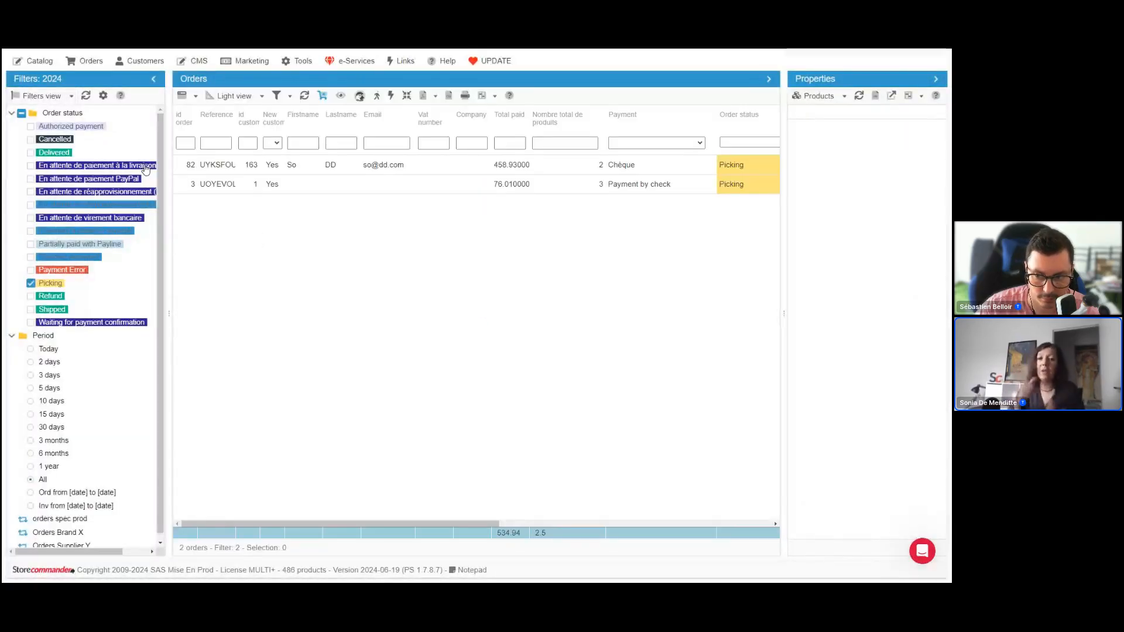
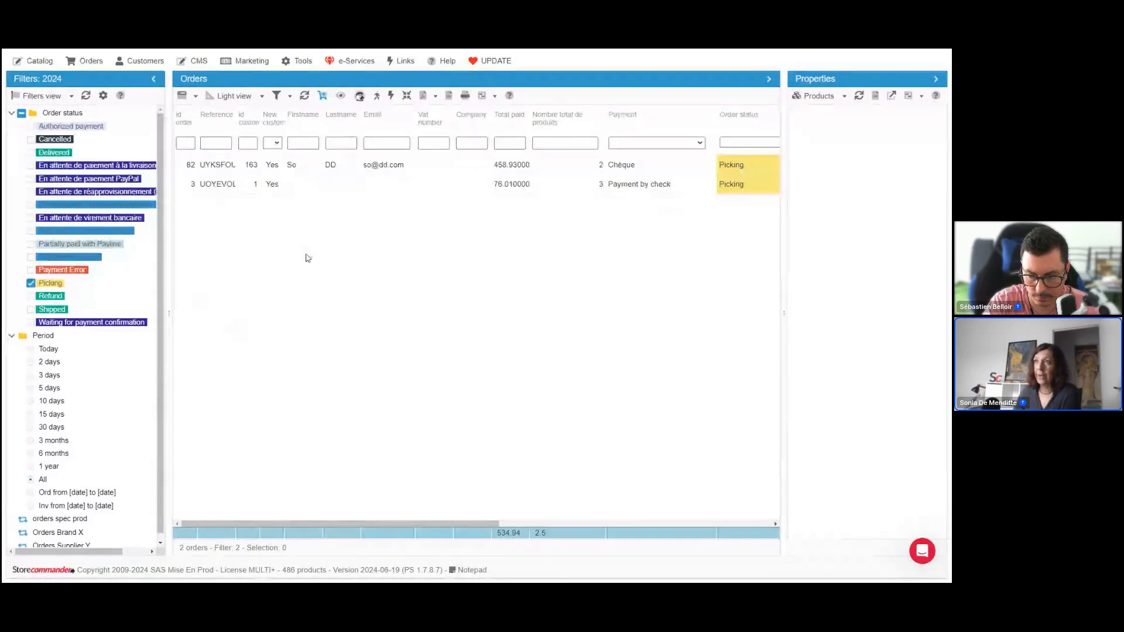
Open the Segmentation tool and display the properties and content of the Orders Brand X segment
{"action": "left_click", "coordinate": [303, 62]}
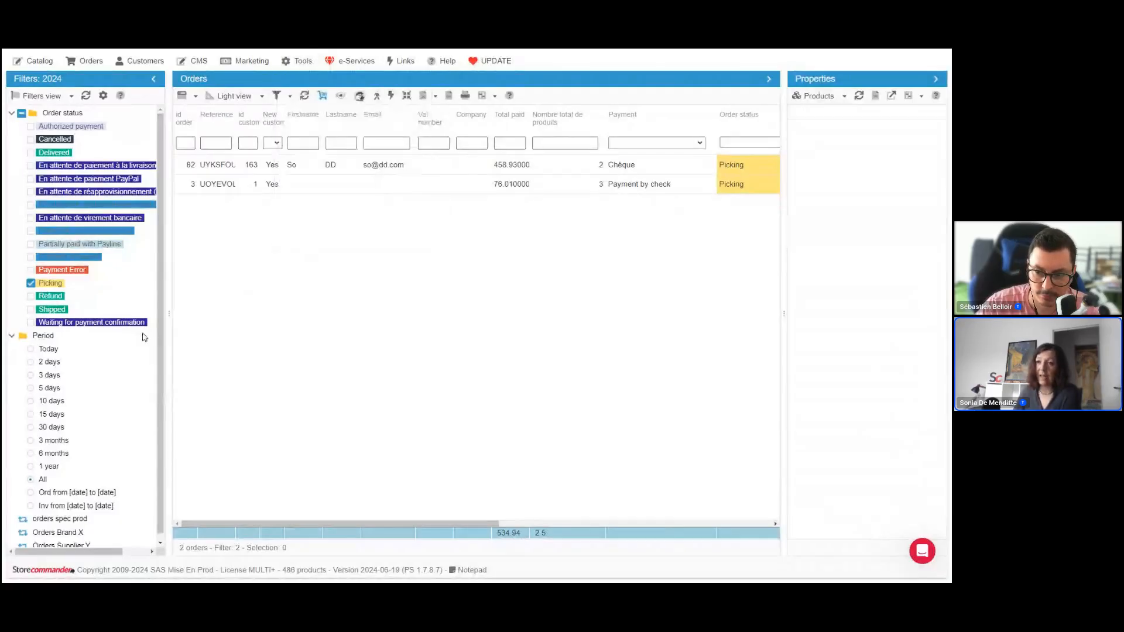
{"action": "scroll", "coordinate": [100, 351], "scroll_direction": "down", "scroll_amount": 1}
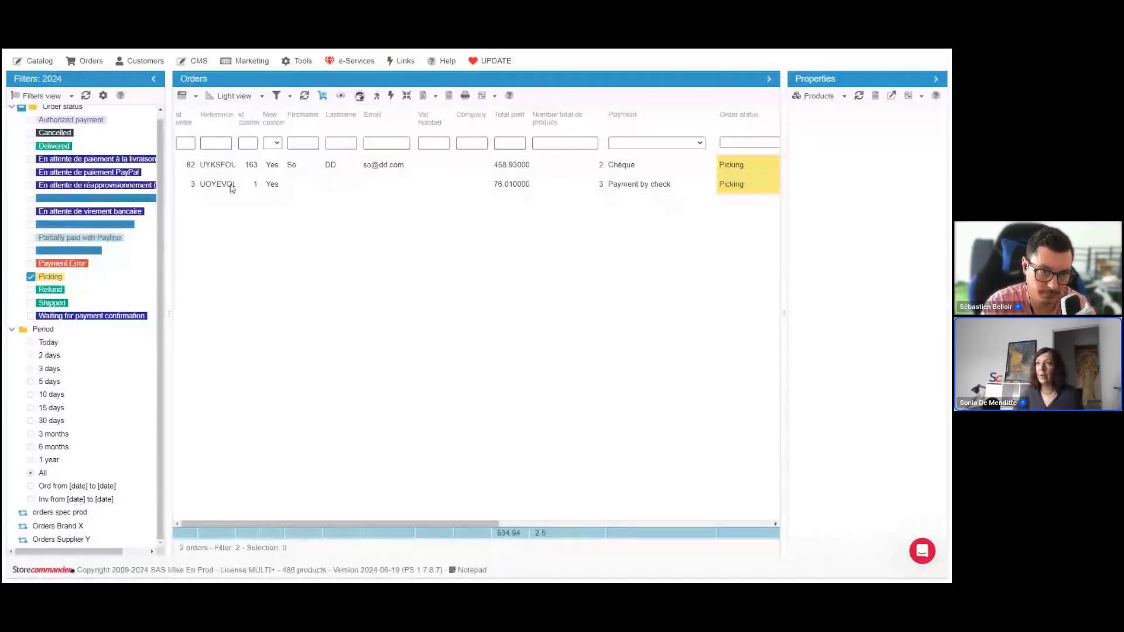
{"action": "left_click", "coordinate": [298, 60]}
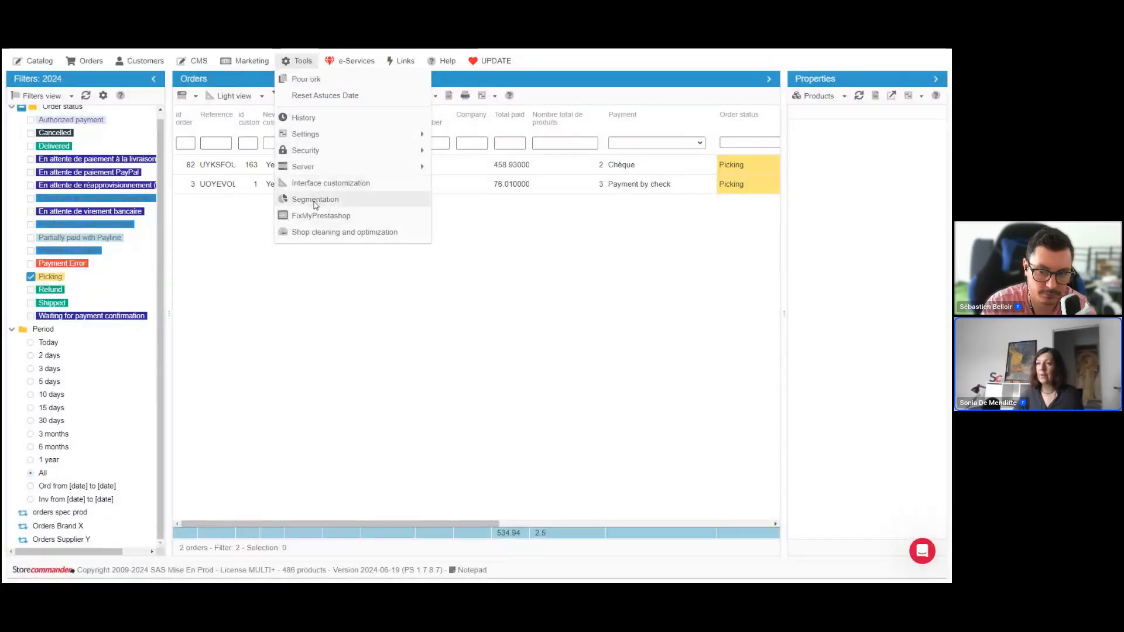
{"action": "left_click", "coordinate": [315, 200]}
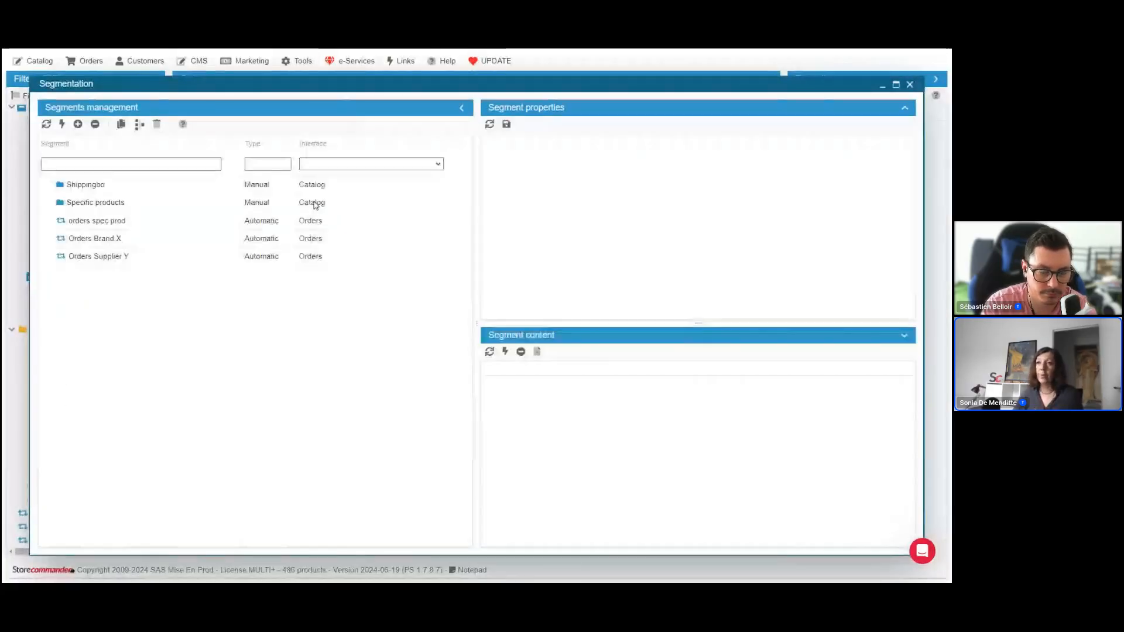
{"action": "left_click", "coordinate": [151, 244]}
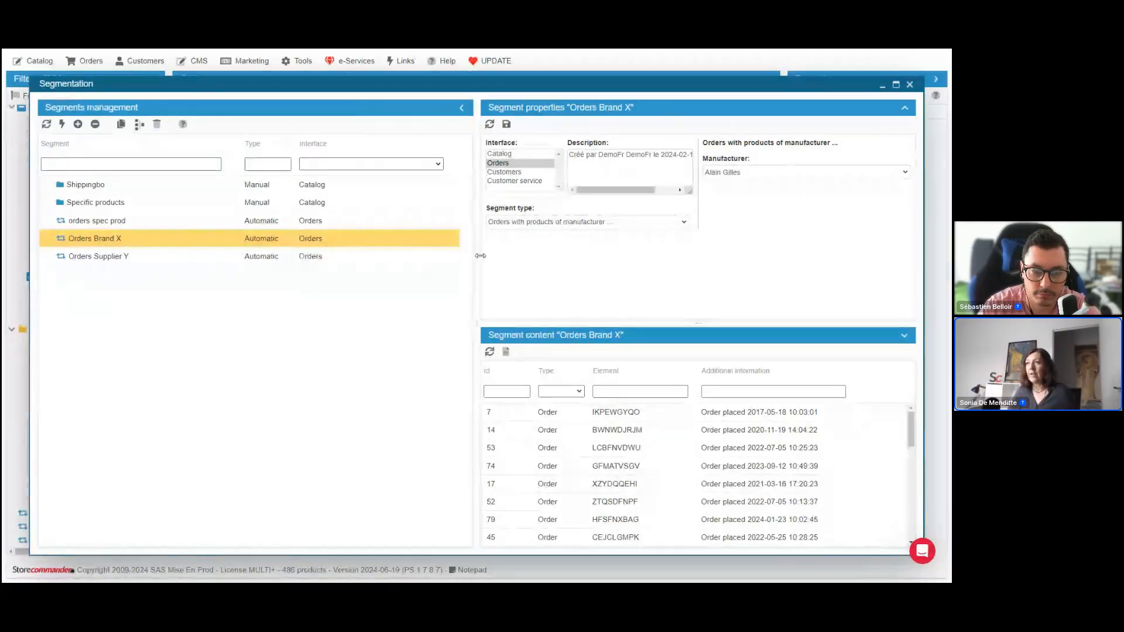
Widen the segment properties area and examine the segment type and manufacturer choices of Orders Brand X
{"action": "left_click_drag", "start_coordinate": [480, 256], "coordinate": [371, 256]}
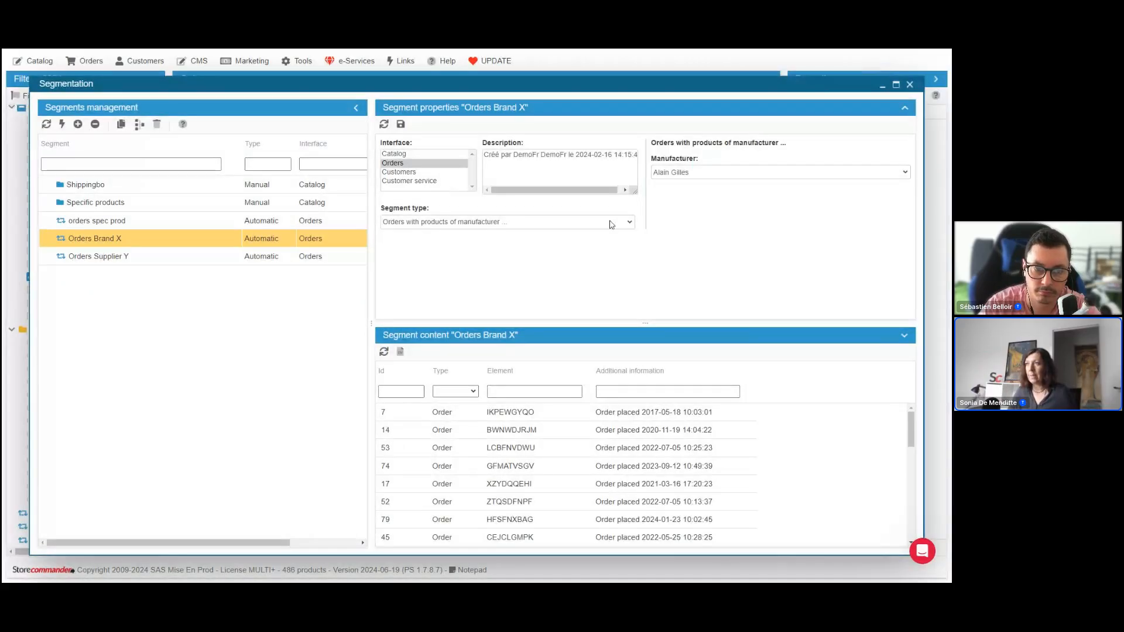
{"action": "left_click_drag", "start_coordinate": [389, 208], "coordinate": [411, 208]}
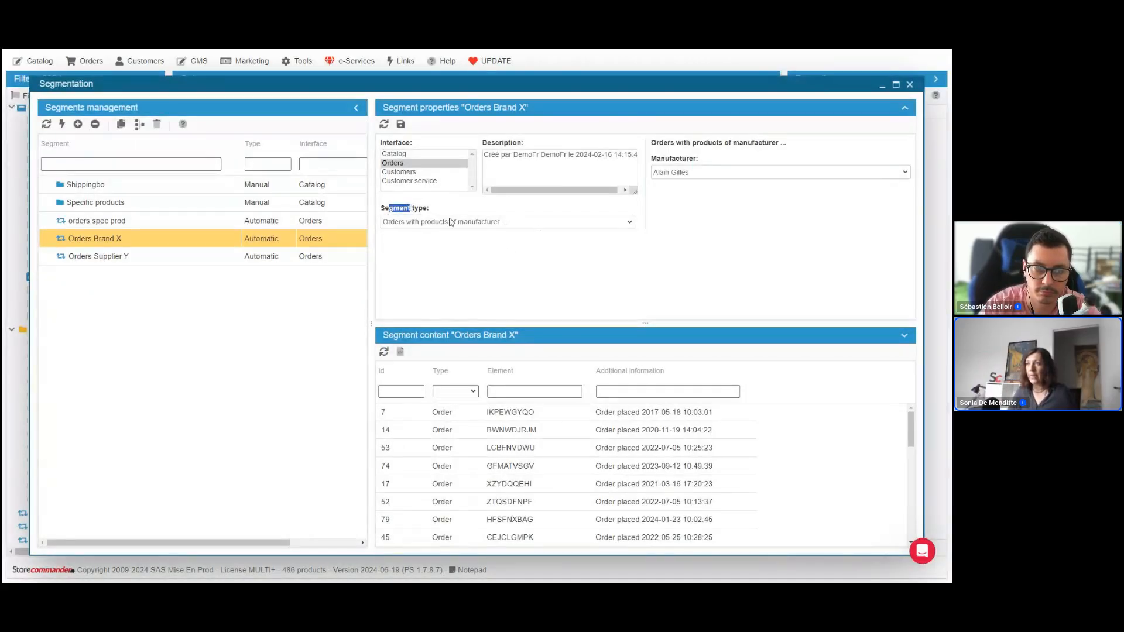
{"action": "left_click", "coordinate": [407, 236]}
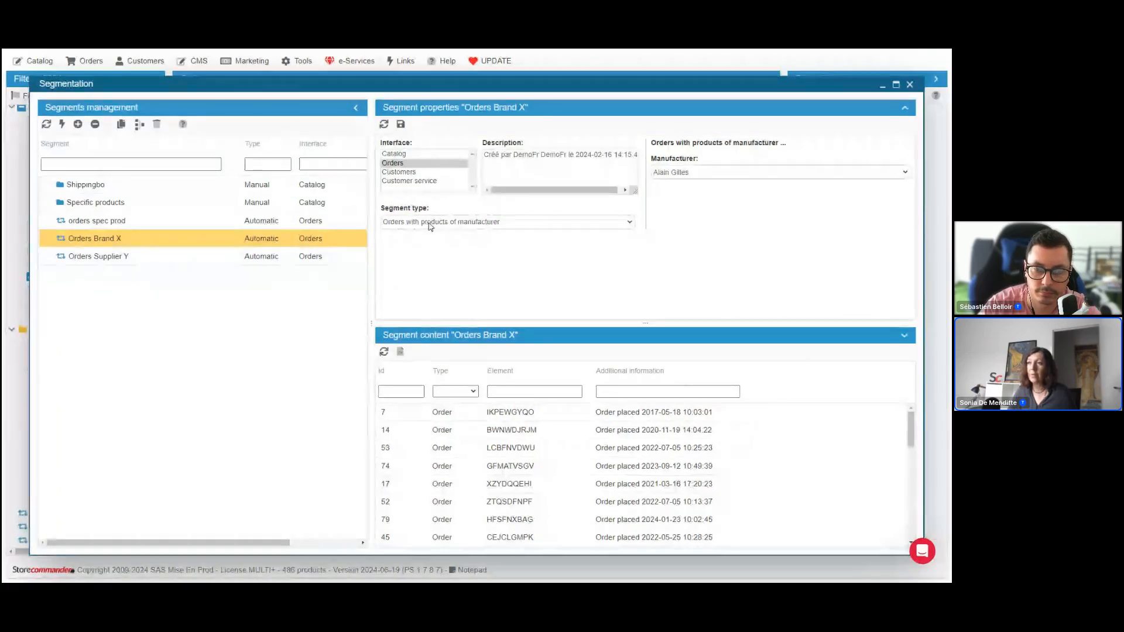
{"action": "left_click", "coordinate": [694, 171]}
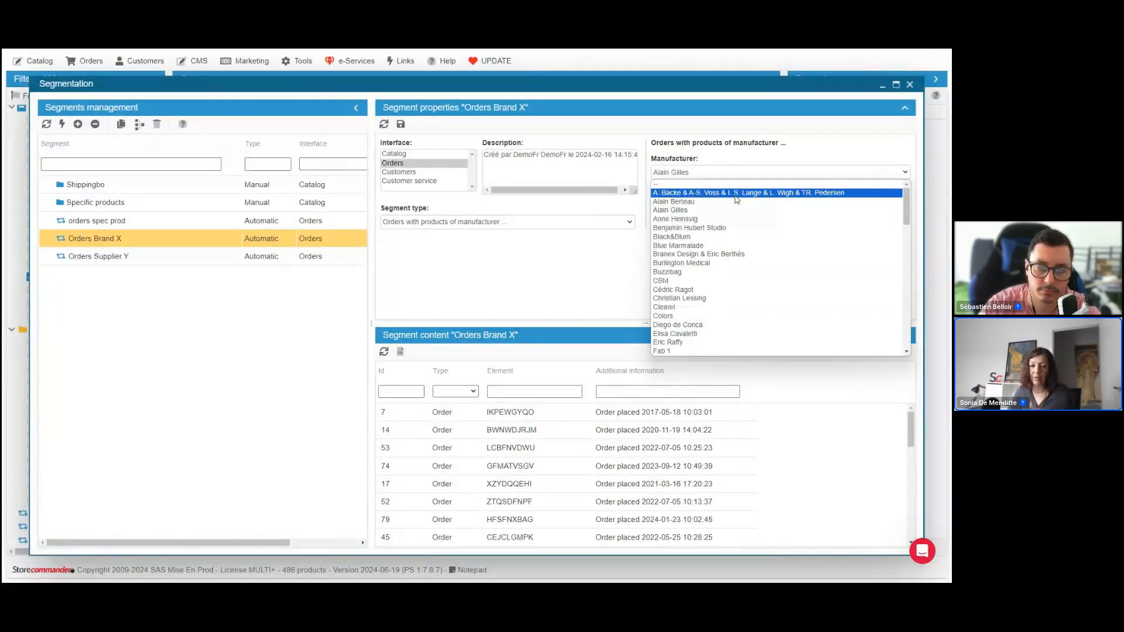
{"action": "left_click", "coordinate": [736, 166]}
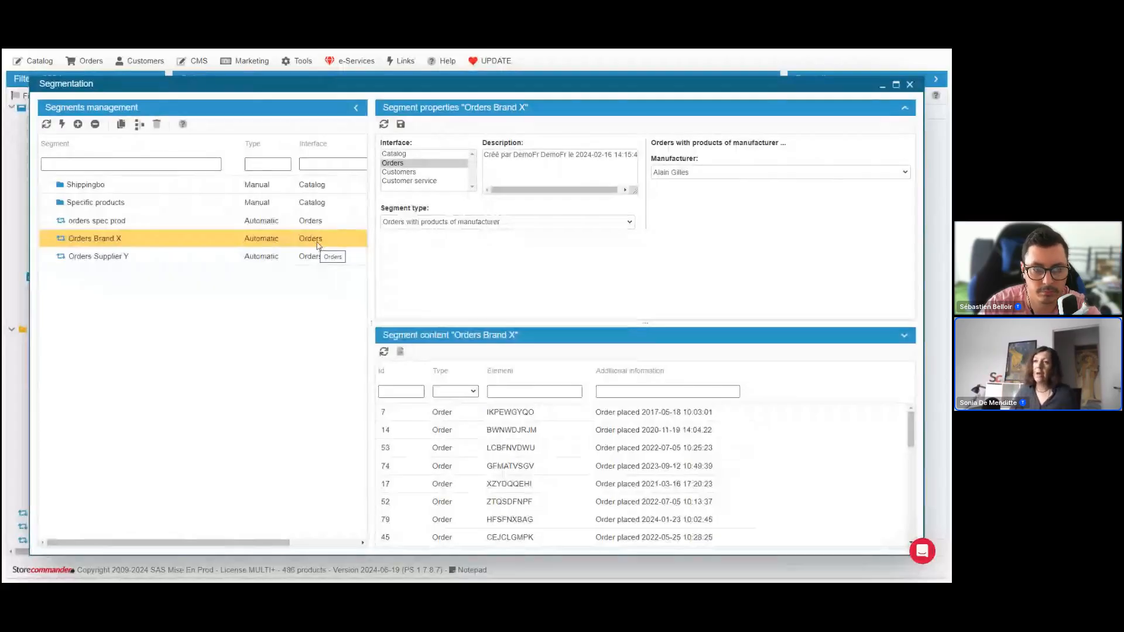
Move the Segmentation window aside, filter the Orders grid by the Orders Brand X segment, and review the listed orders and grid view choices
{"action": "left_click_drag", "start_coordinate": [267, 86], "coordinate": [507, 318]}
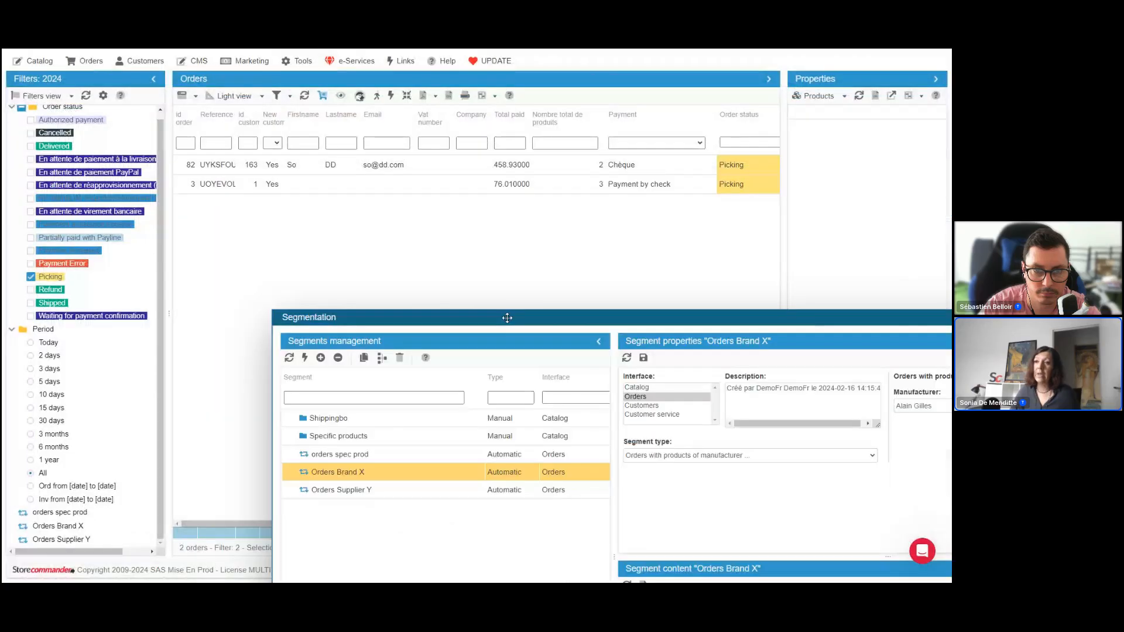
{"action": "left_click", "coordinate": [66, 528]}
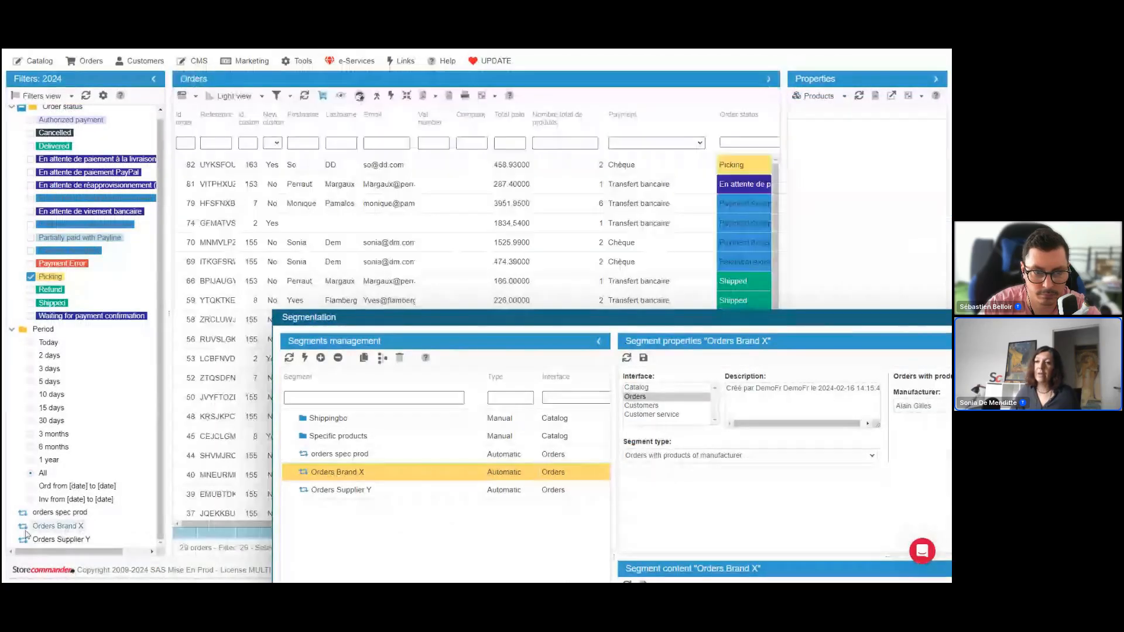
{"action": "left_click", "coordinate": [419, 167]}
{"action": "scroll", "coordinate": [313, 290], "scroll_direction": "down", "scroll_amount": 1}
{"action": "scroll", "coordinate": [313, 289], "scroll_direction": "down", "scroll_amount": 3}
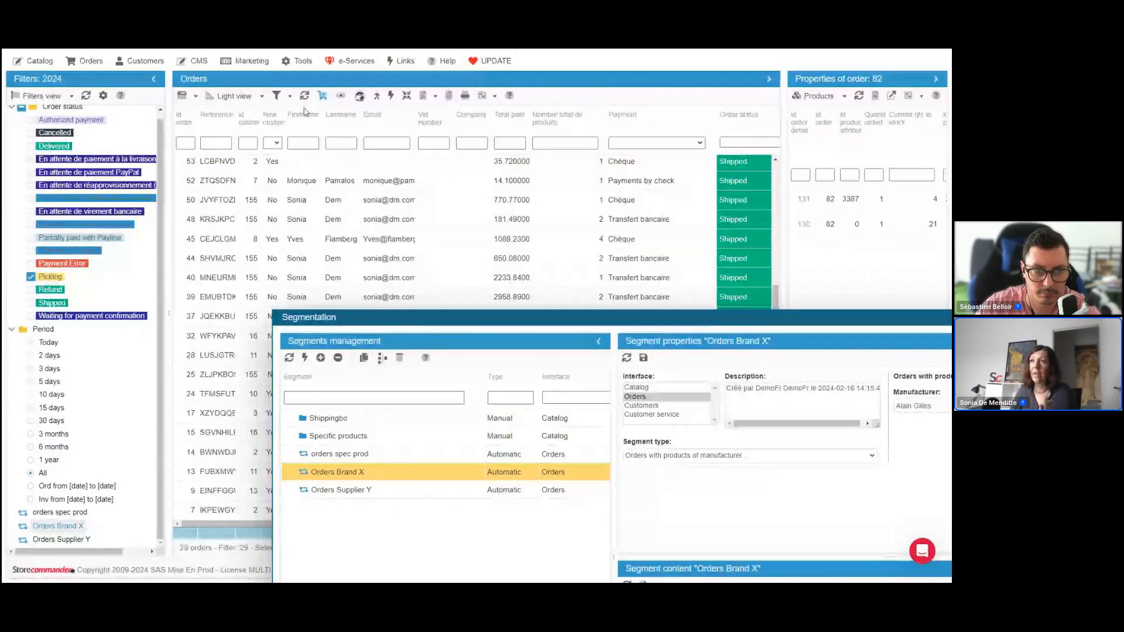
{"action": "left_click", "coordinate": [261, 96]}
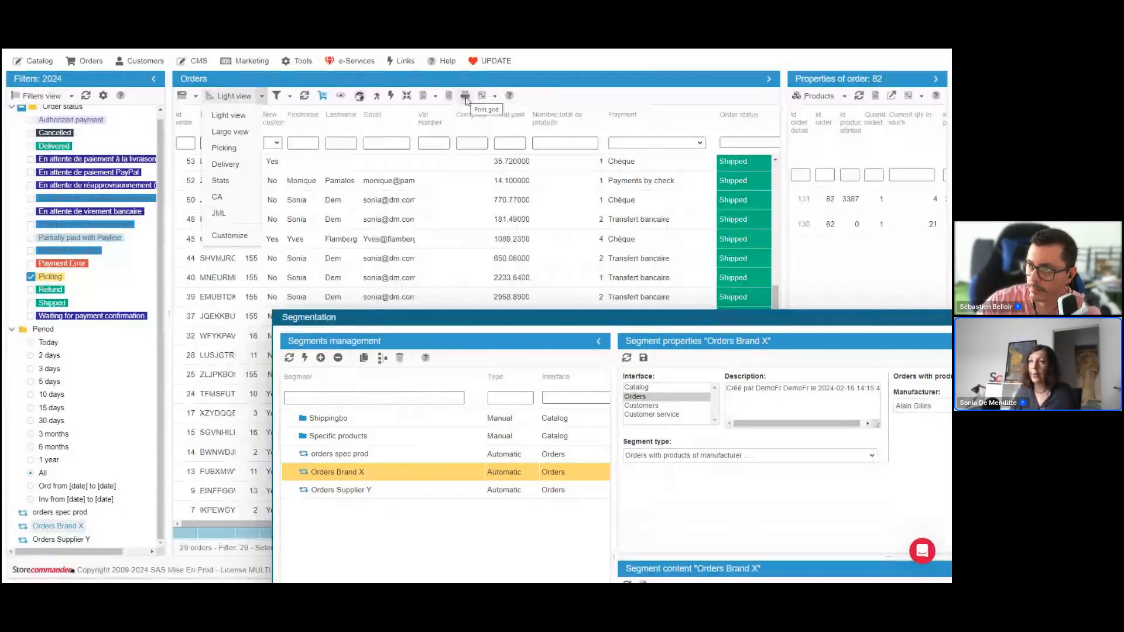
{"action": "left_click", "coordinate": [455, 184]}
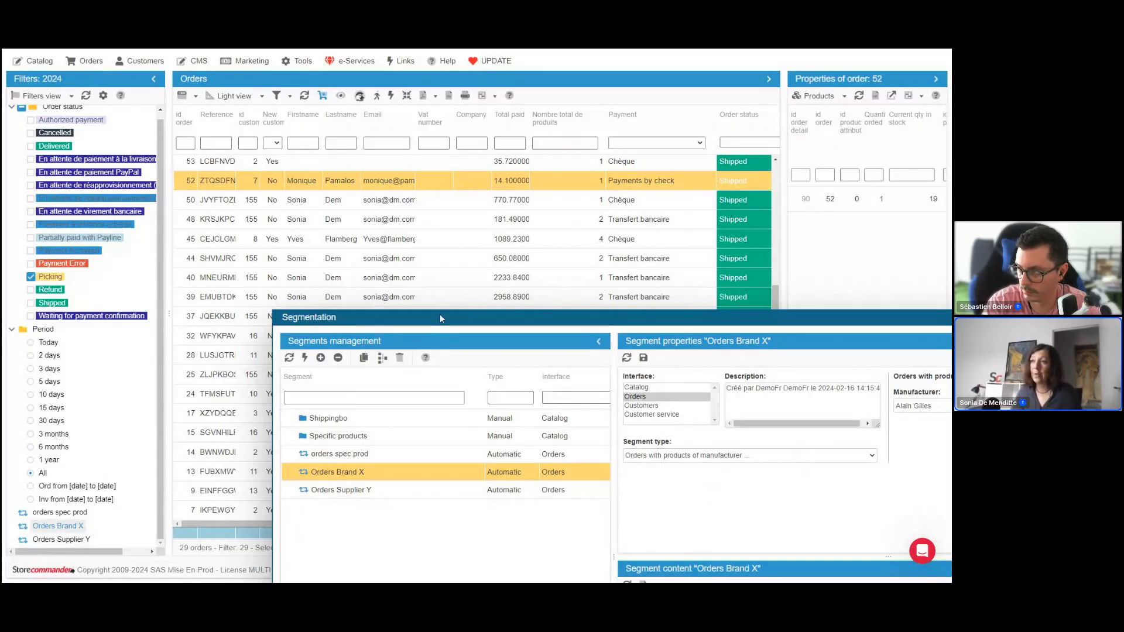
Bring the Segmentation window back into view, examine the segment types available for Orders Brand X, and close the window
{"action": "left_click_drag", "start_coordinate": [441, 316], "coordinate": [247, 106]}
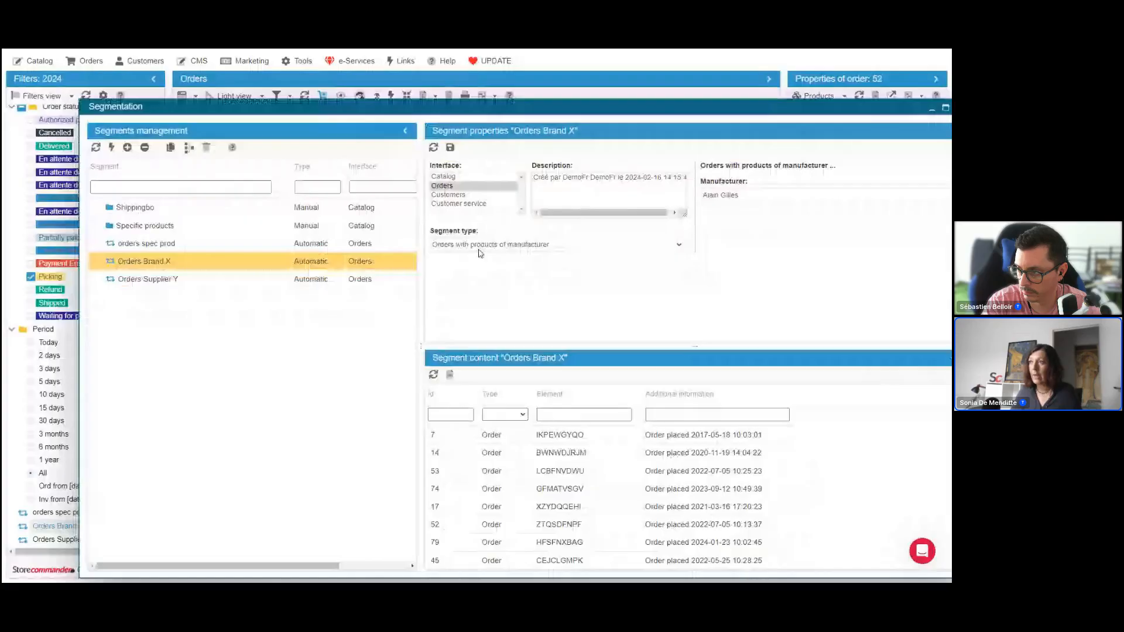
{"action": "left_click_drag", "start_coordinate": [457, 233], "coordinate": [406, 234]}
{"action": "left_click", "coordinate": [482, 246]}
{"action": "left_click", "coordinate": [178, 262]}
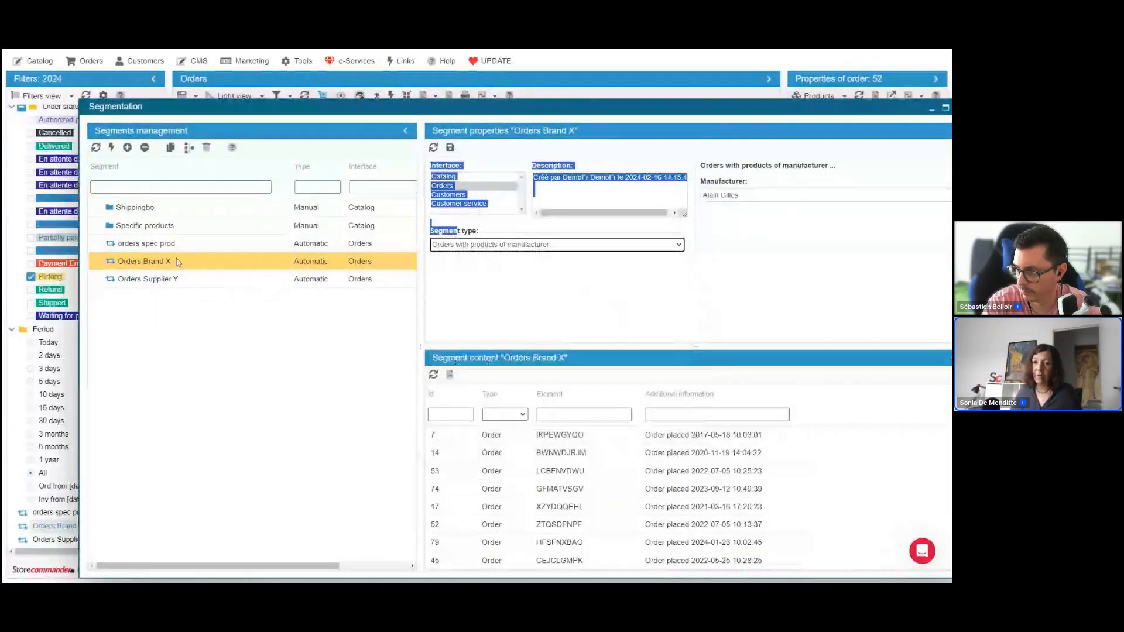
{"action": "left_click", "coordinate": [679, 244]}
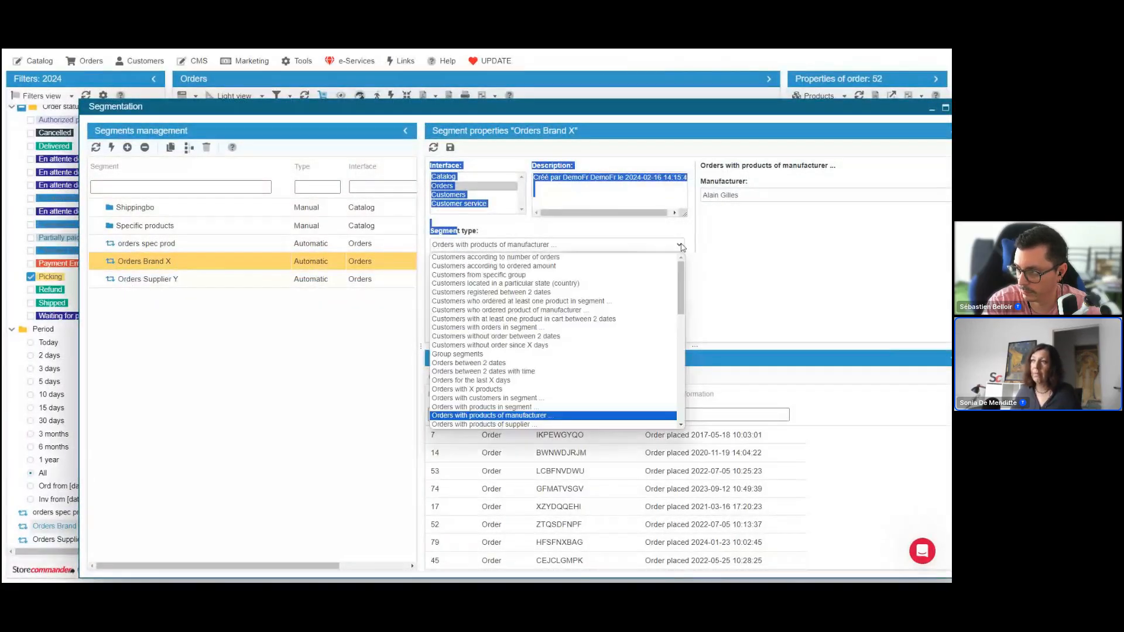
{"action": "mouse_move", "coordinate": [682, 282]}
{"action": "left_mouse_down"}
{"action": "mouse_move", "coordinate": [677, 345]}
{"action": "mouse_move", "coordinate": [681, 274]}
{"action": "left_mouse_up"}
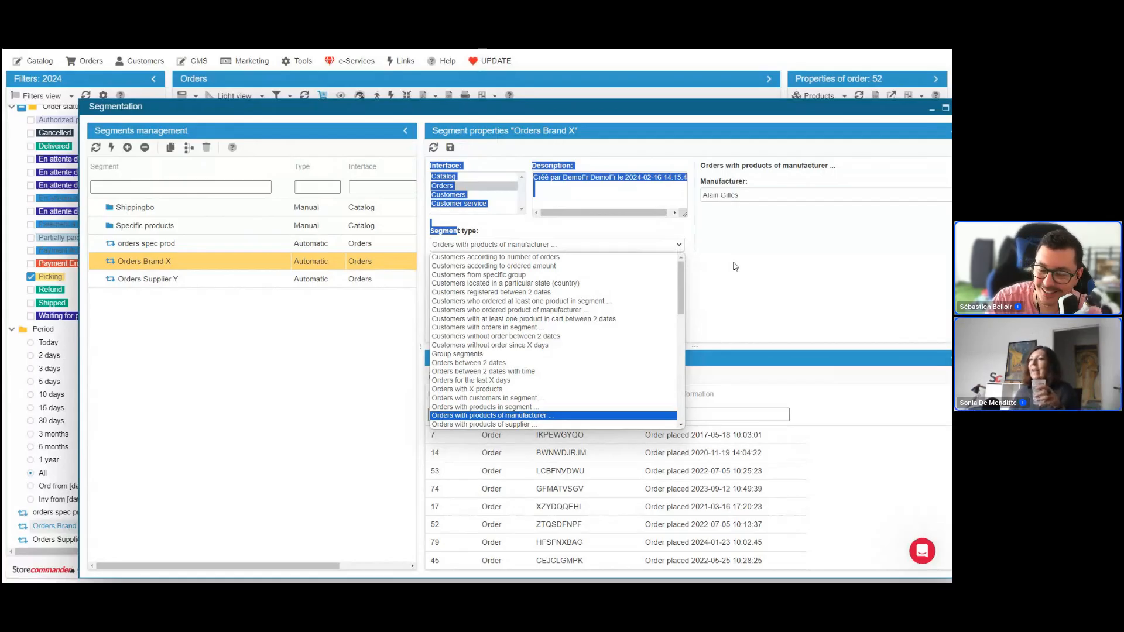
{"action": "left_click", "coordinate": [736, 266]}
{"action": "left_click", "coordinate": [675, 250]}
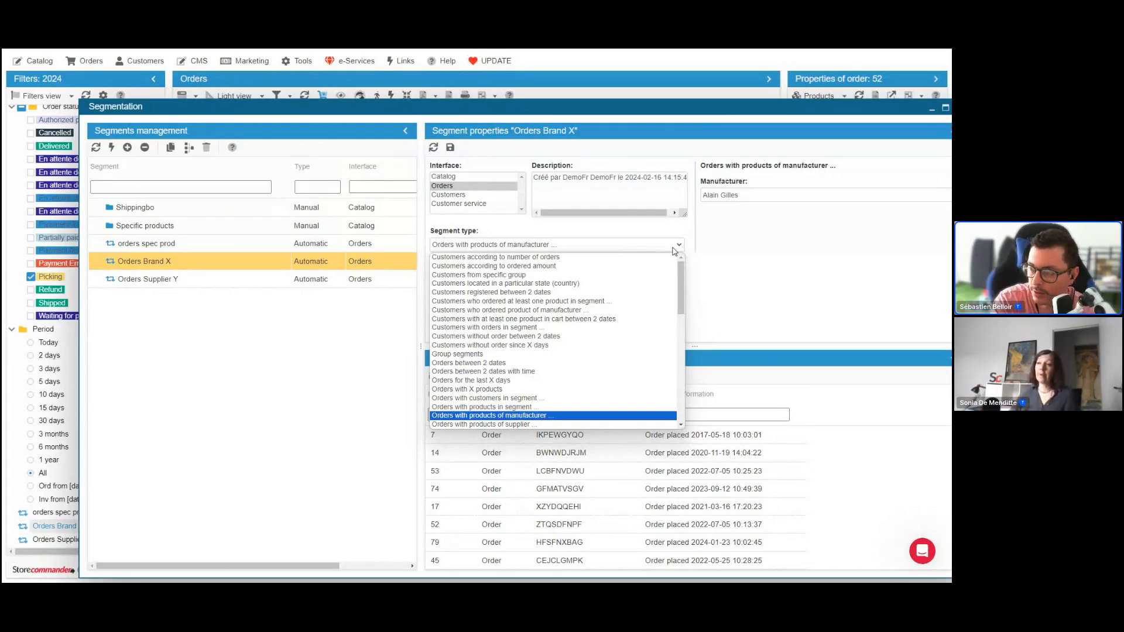
{"action": "left_click", "coordinate": [913, 264]}
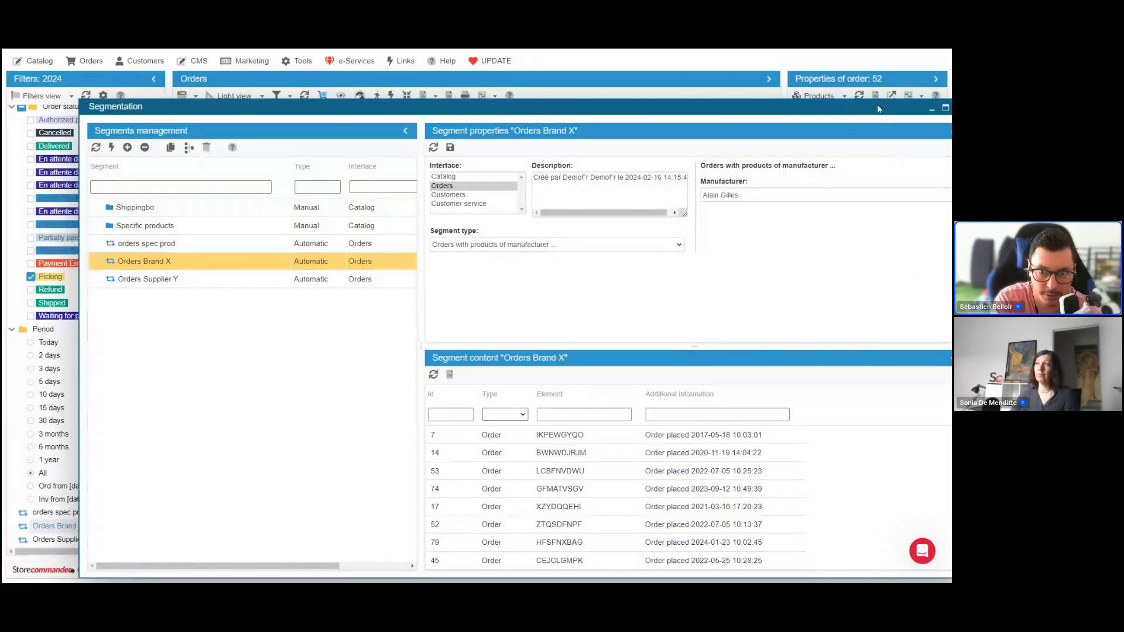
{"action": "left_click_drag", "start_coordinate": [878, 109], "coordinate": [799, 122]}
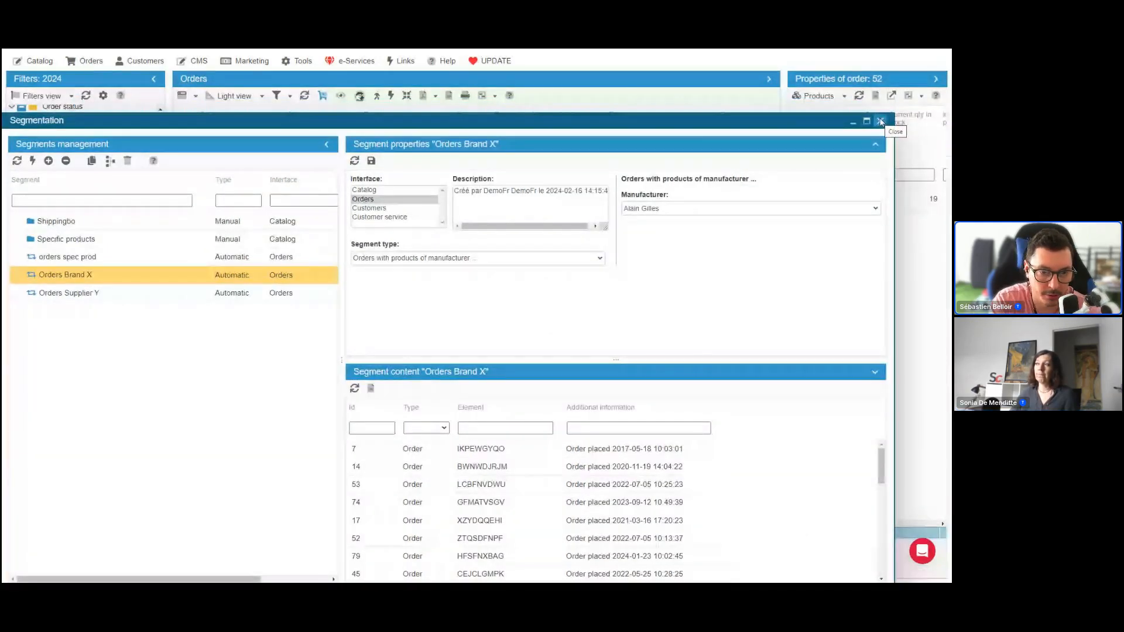
{"action": "left_click", "coordinate": [880, 122]}
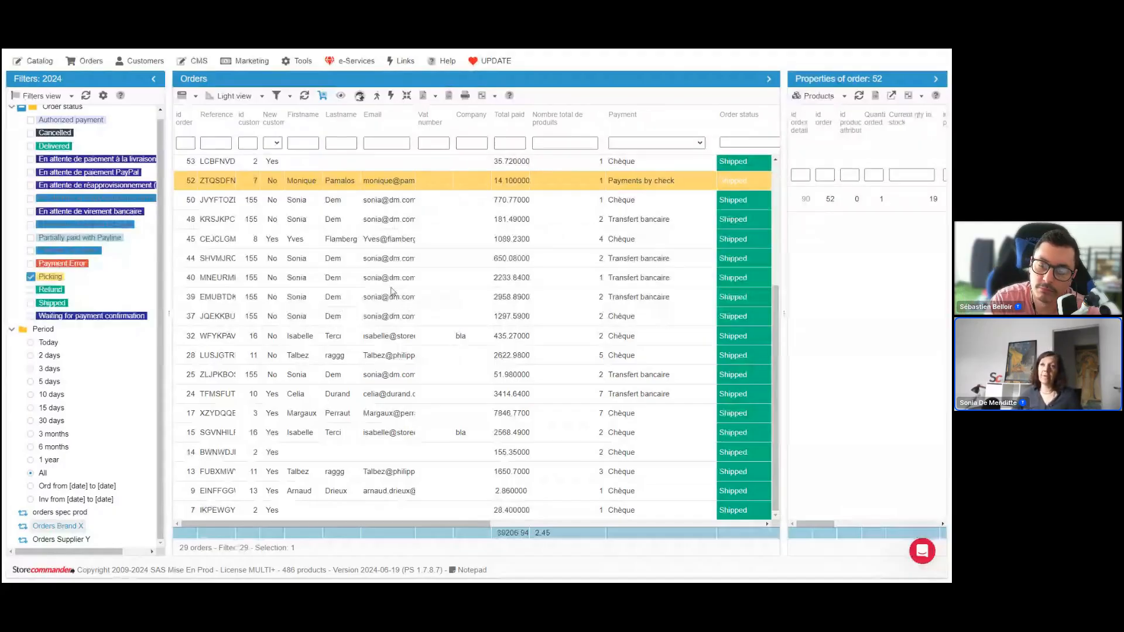
{"action": "left_click", "coordinate": [39, 61]}
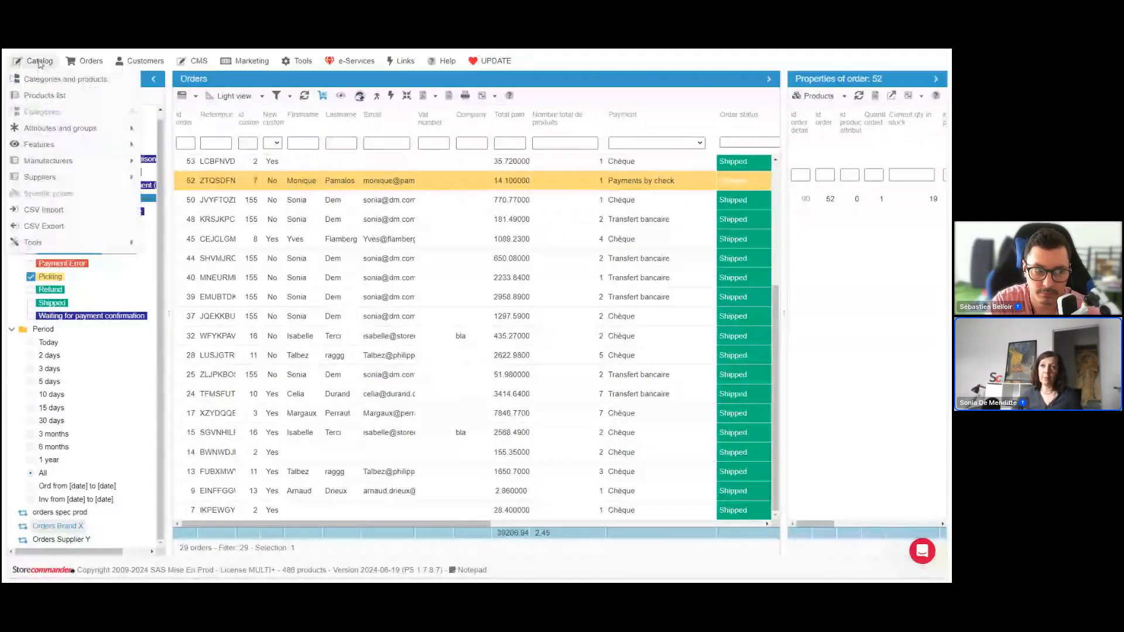
{"action": "mouse_move", "coordinate": [86, 64]}
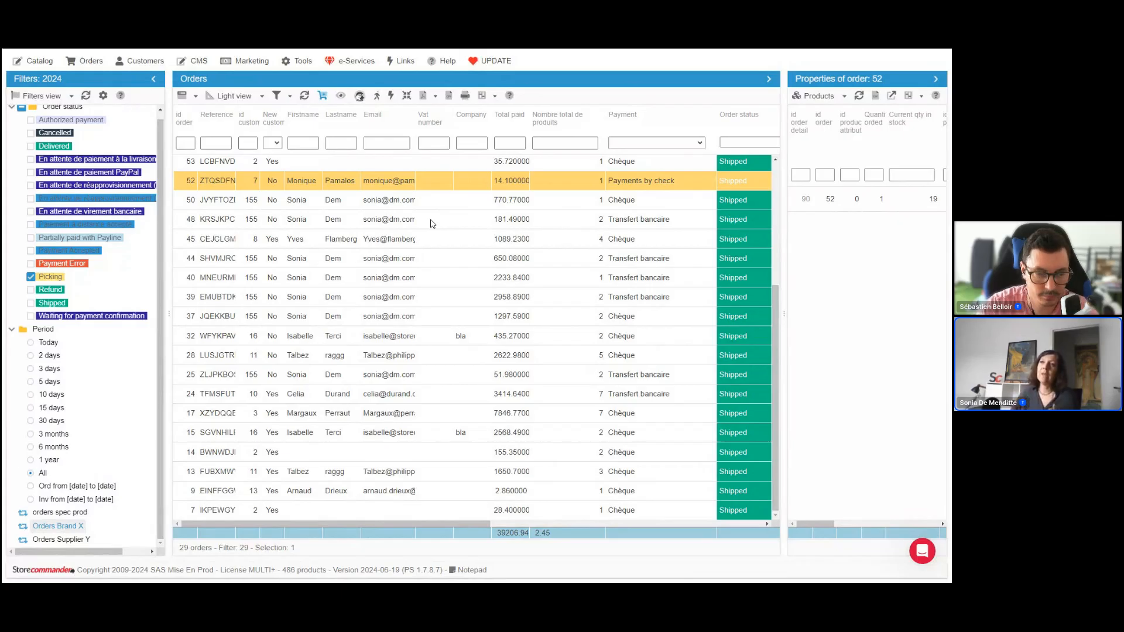
Open the orders CSV export and examine the status, general and payment conditions of the last saved filter in Order Export Pro
{"action": "left_click", "coordinate": [97, 63]}
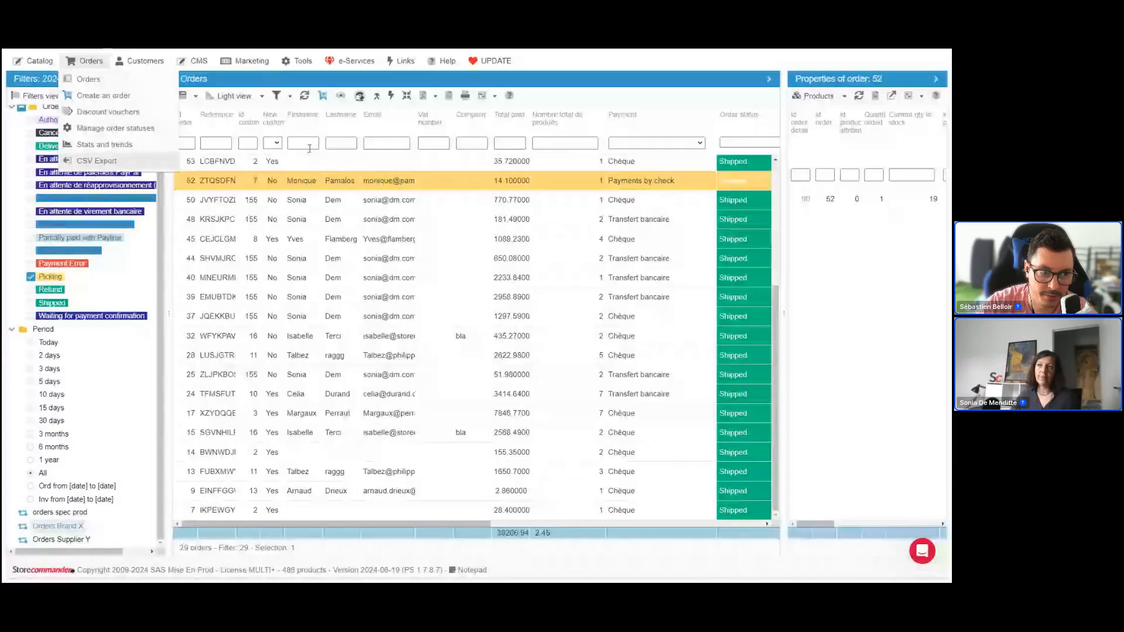
{"action": "left_click", "coordinate": [101, 164]}
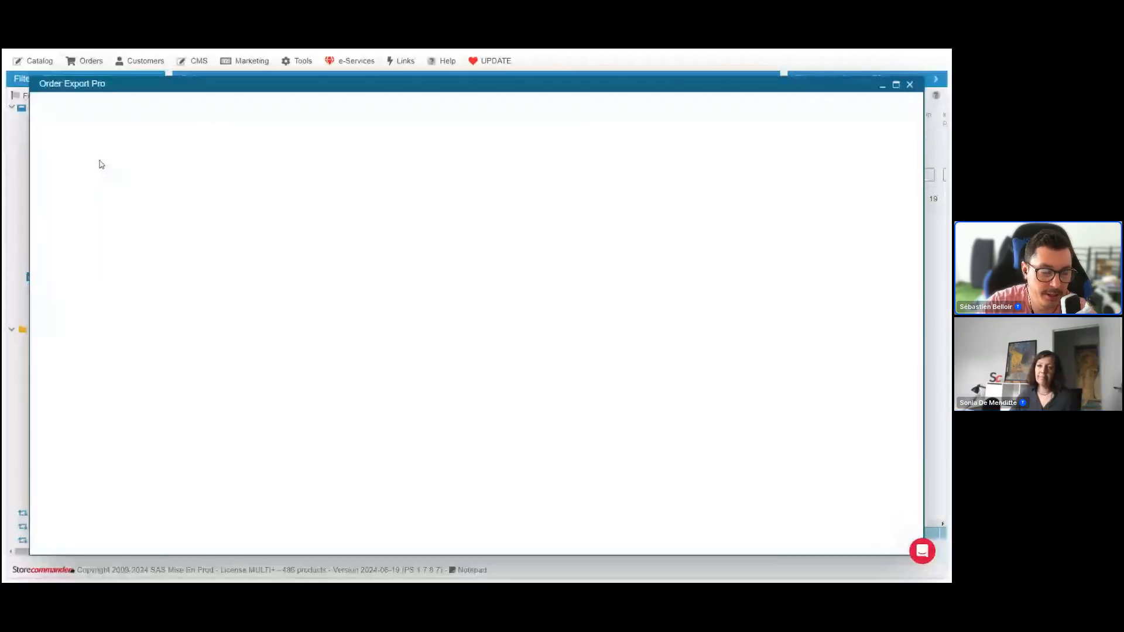
{"action": "left_click", "coordinate": [139, 112]}
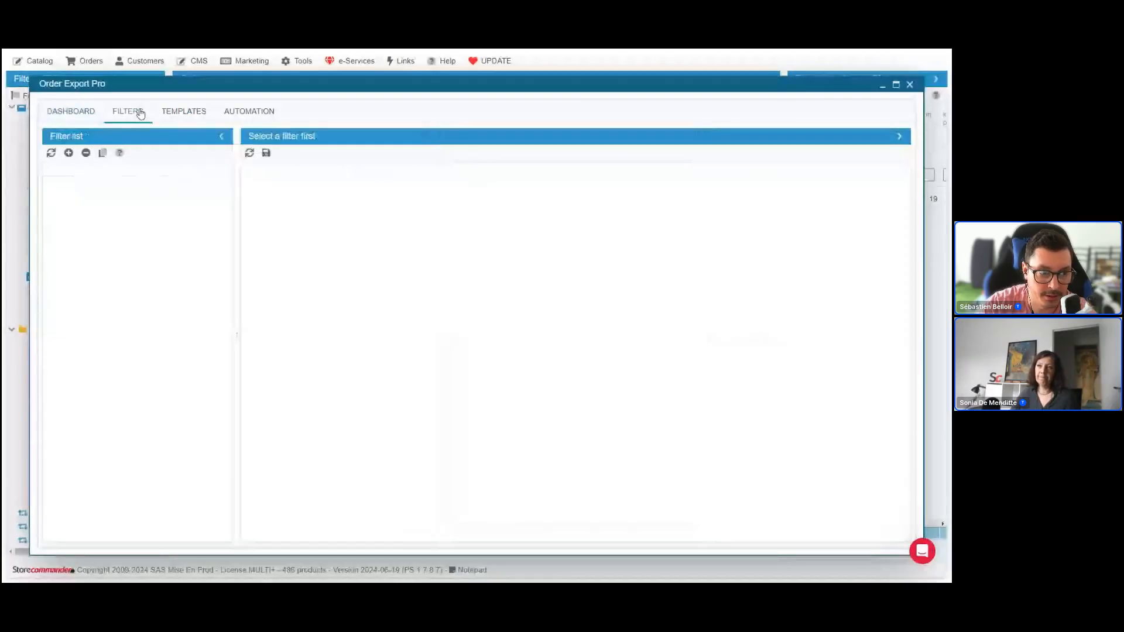
{"action": "left_click", "coordinate": [139, 248]}
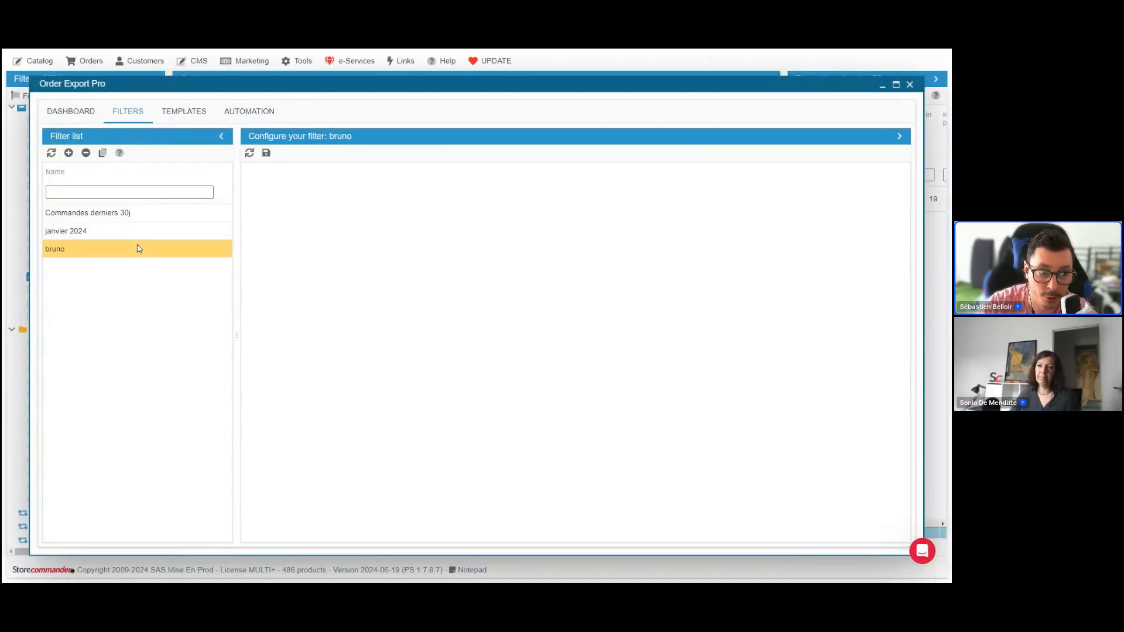
{"action": "scroll", "coordinate": [518, 349], "scroll_direction": "down", "scroll_amount": 3}
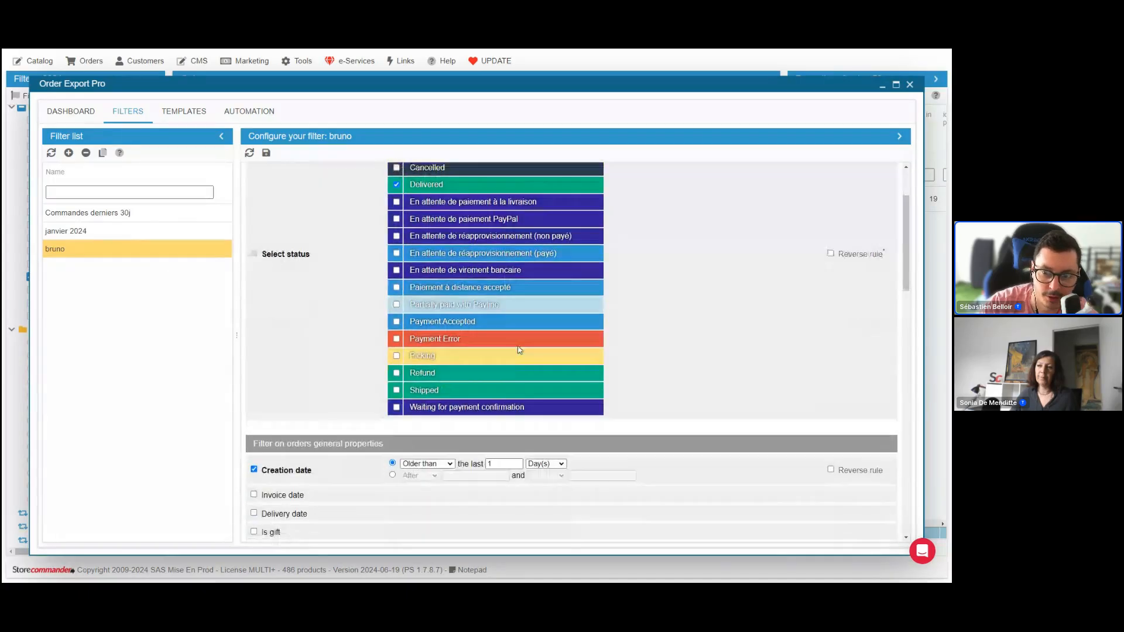
{"action": "scroll", "coordinate": [518, 350], "scroll_direction": "down", "scroll_amount": 5}
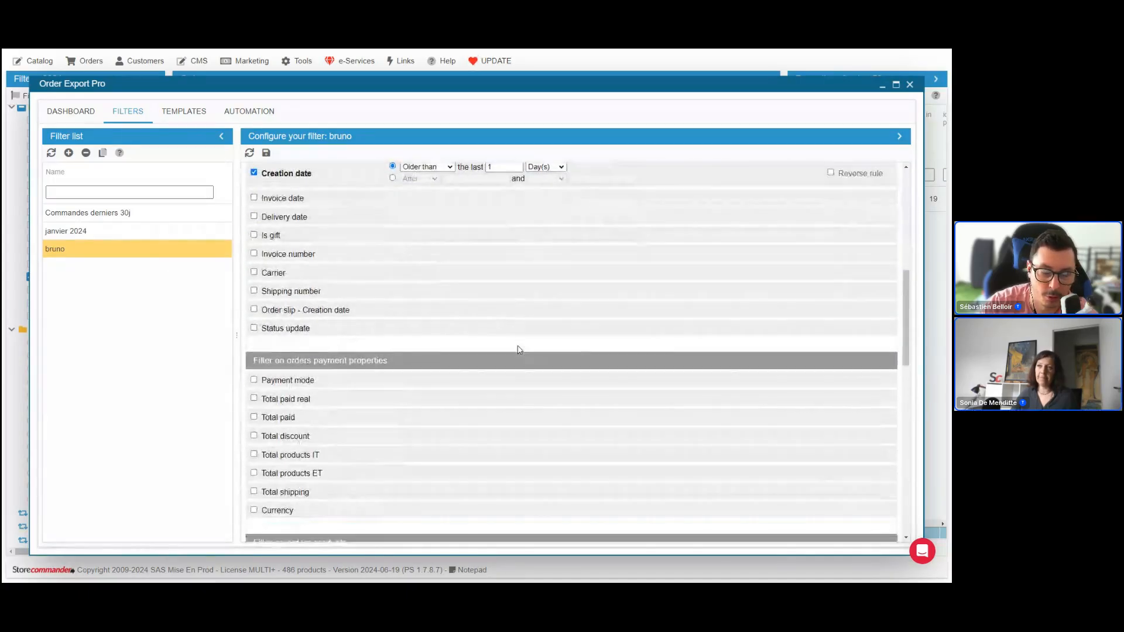
{"action": "scroll", "coordinate": [518, 350], "scroll_direction": "up", "scroll_amount": 3}
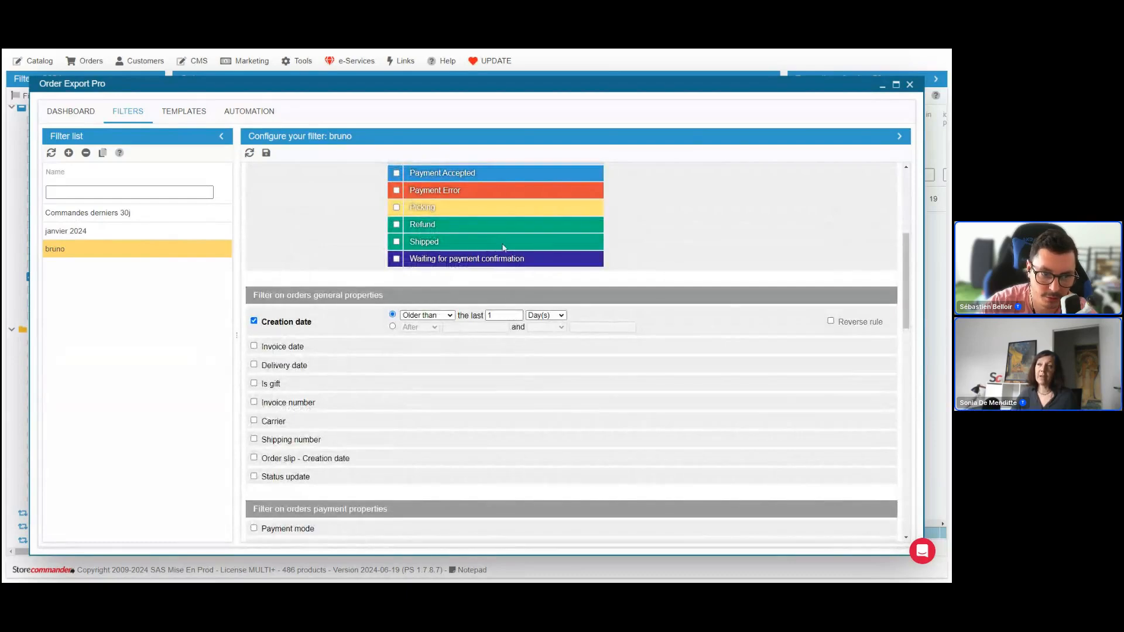
Move the Order Export Pro window down to uncover the Orders grid's filter row and first orders
{"action": "left_click_drag", "start_coordinate": [429, 82], "coordinate": [424, 185]}
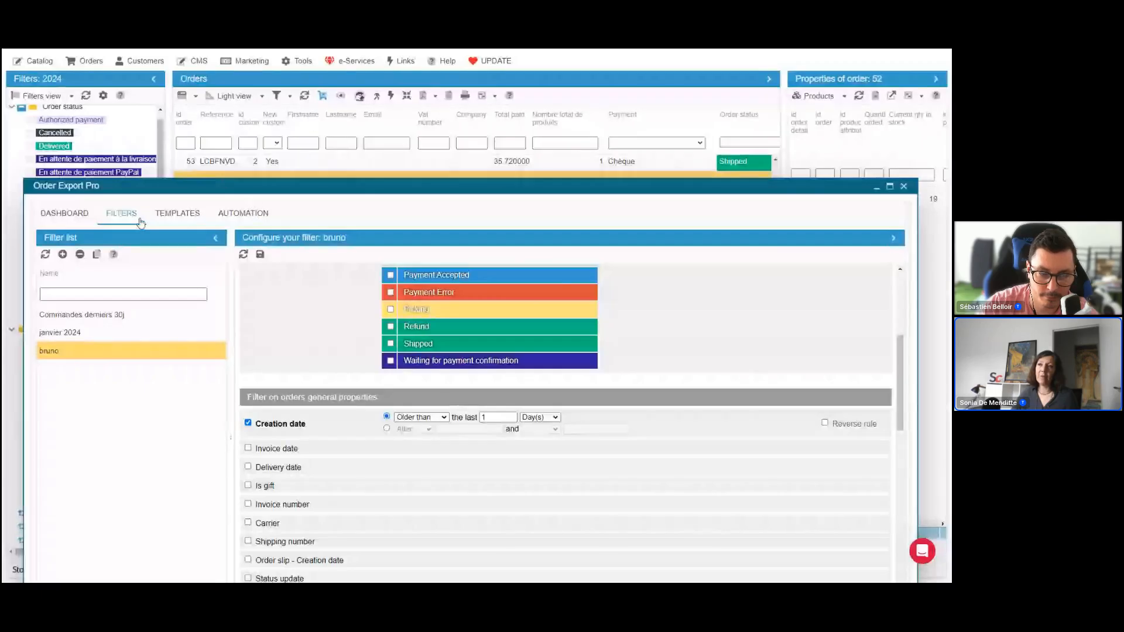
{"action": "left_click", "coordinate": [334, 144]}
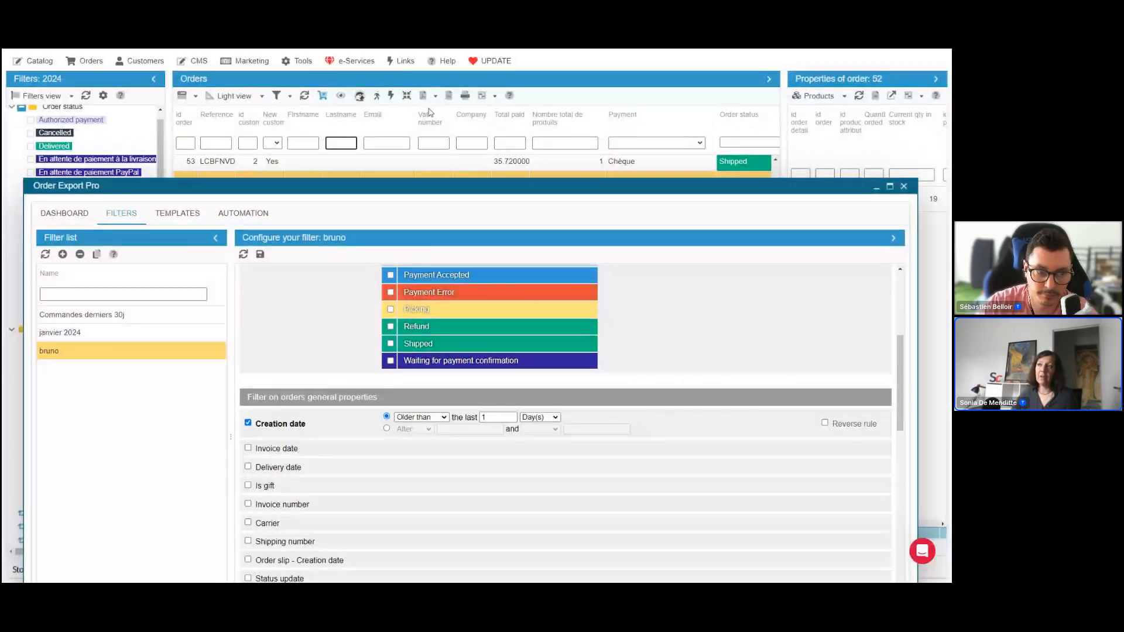
{"action": "left_click_drag", "start_coordinate": [434, 188], "coordinate": [425, 241]}
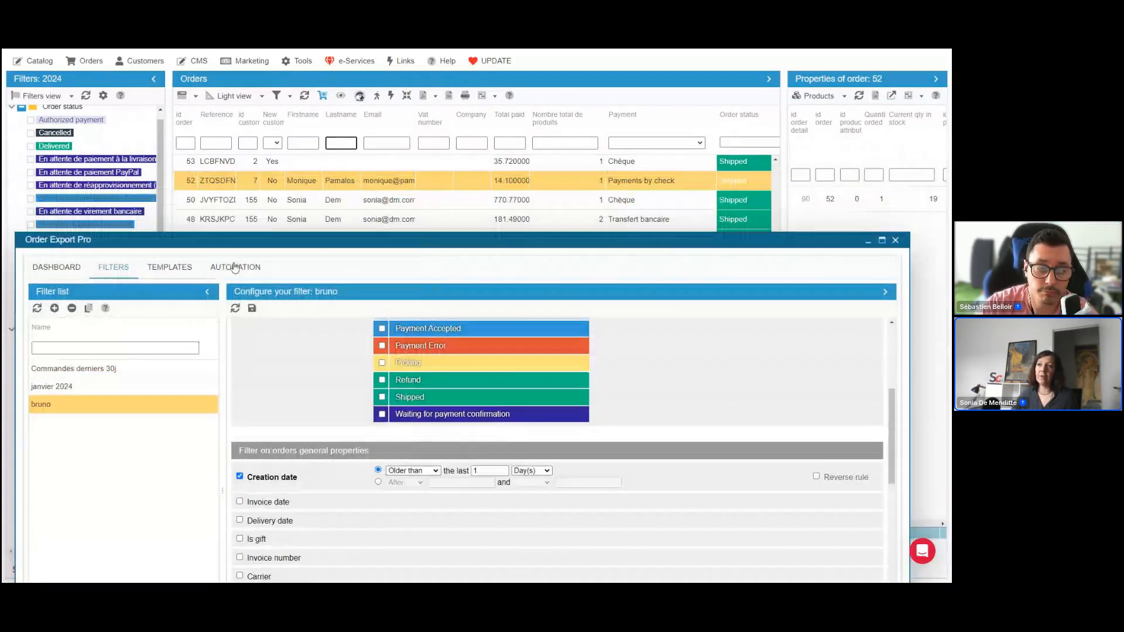
Open the Comptoir export template and move the Order Export Pro window up to examine its global configuration and selectable fields
{"action": "left_click", "coordinate": [169, 267]}
{"action": "left_click", "coordinate": [129, 404]}
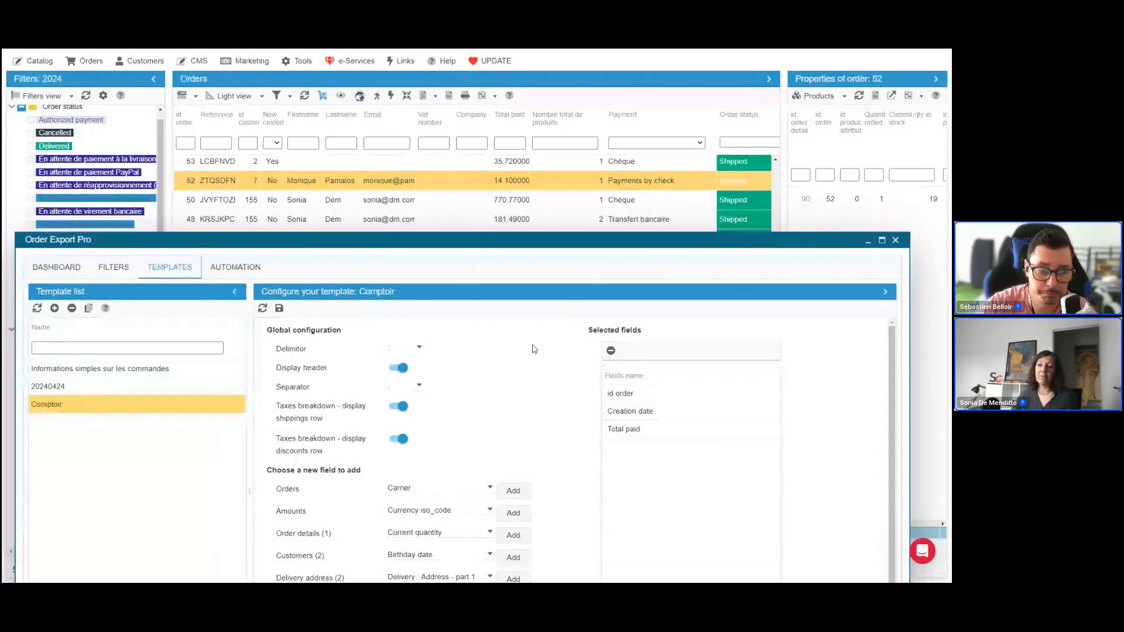
{"action": "left_click_drag", "start_coordinate": [536, 247], "coordinate": [515, 137]}
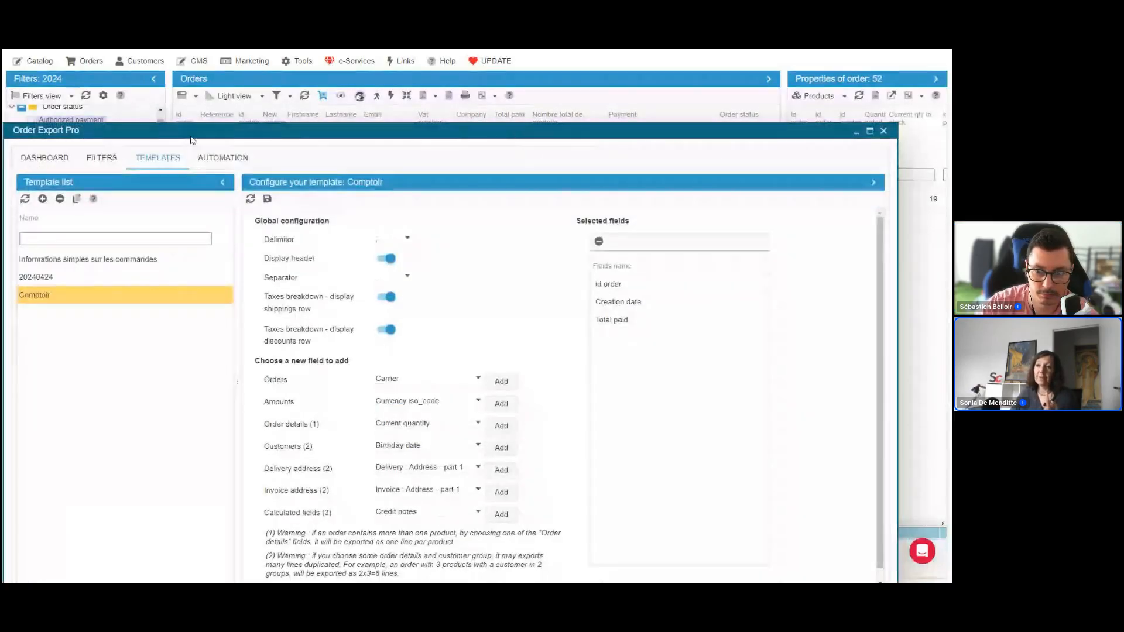
{"action": "left_click_drag", "start_coordinate": [191, 141], "coordinate": [214, 113]}
{"action": "scroll", "coordinate": [378, 460], "scroll_direction": "down", "scroll_amount": 1}
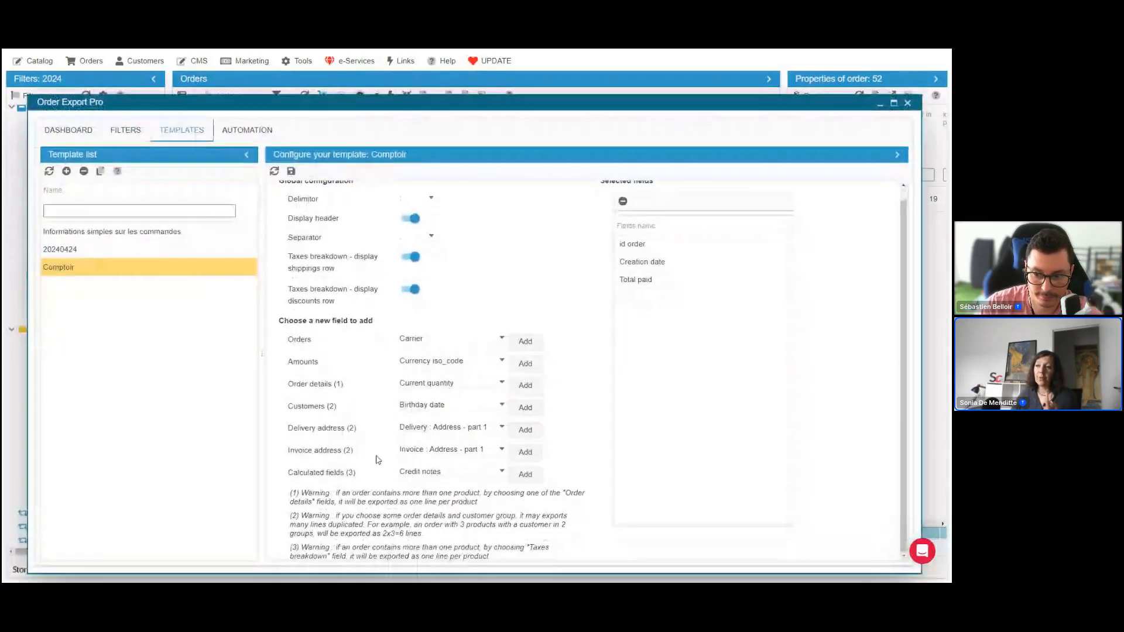
Examine the calculated fields that can be added to the Comptoir template, and close Order Export Pro
{"action": "left_click", "coordinate": [501, 472]}
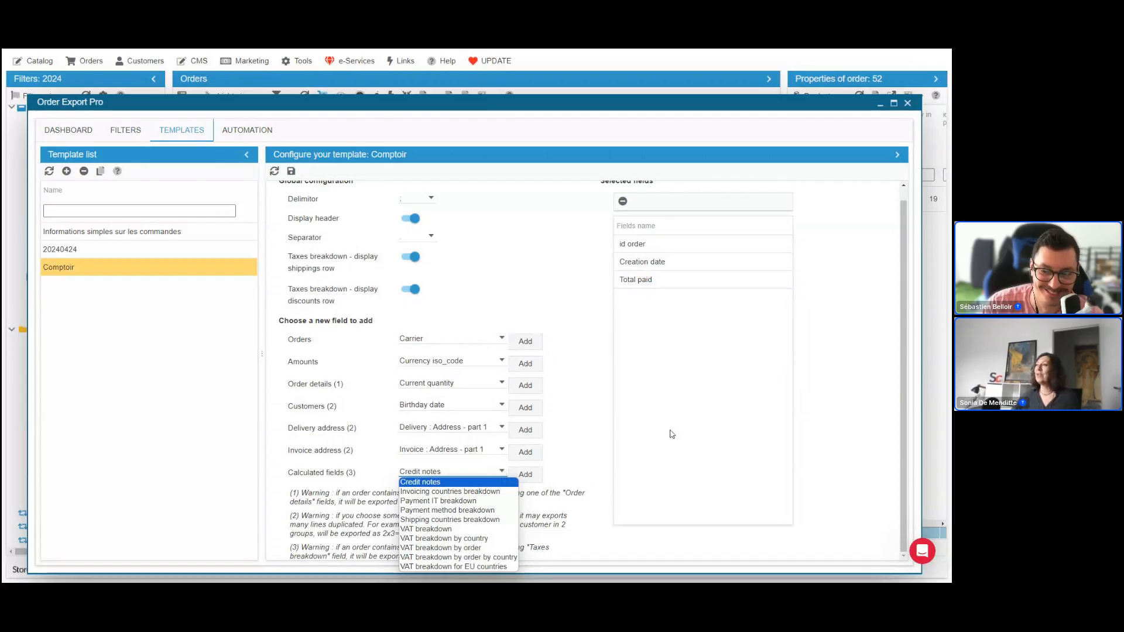
{"action": "left_click", "coordinate": [907, 104]}
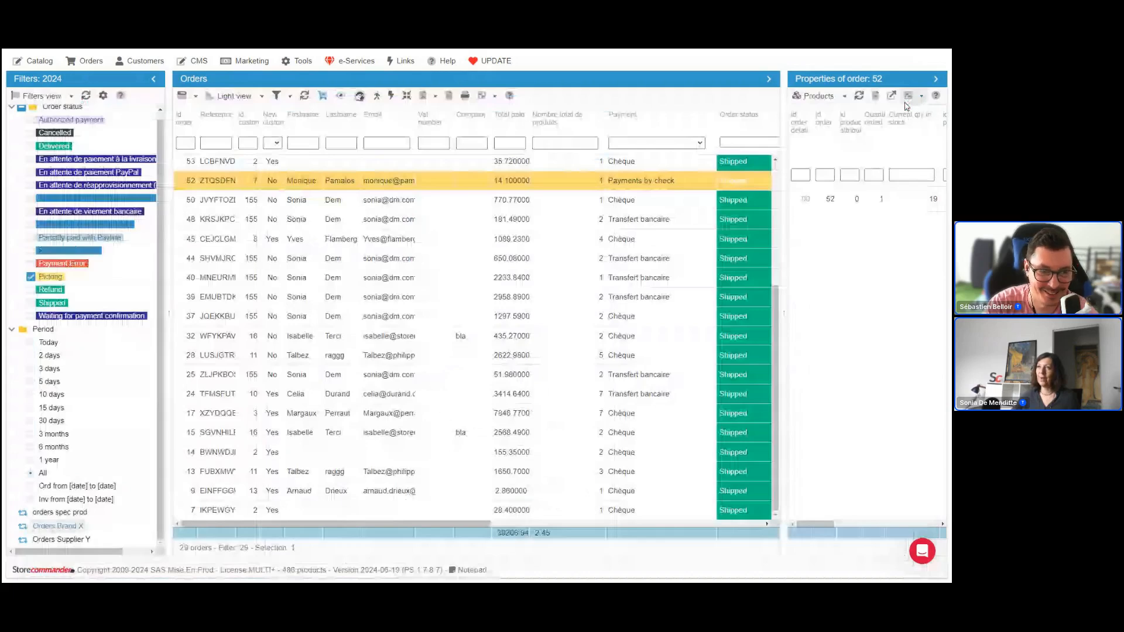
Look up the Segmentation entry among the available tools
{"action": "left_click", "coordinate": [301, 61]}
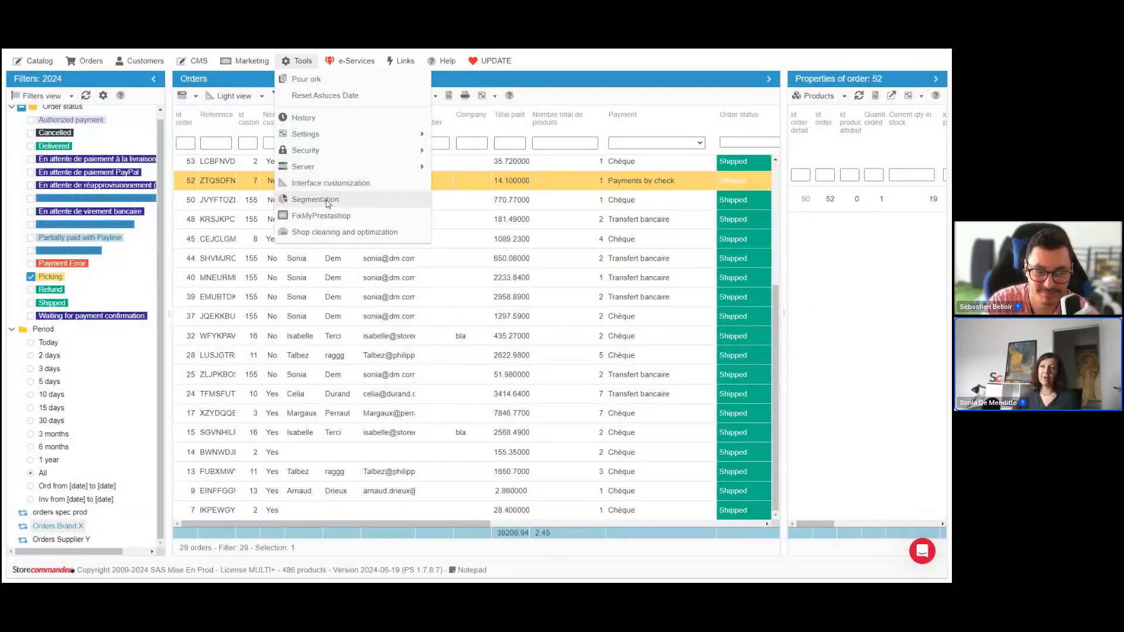